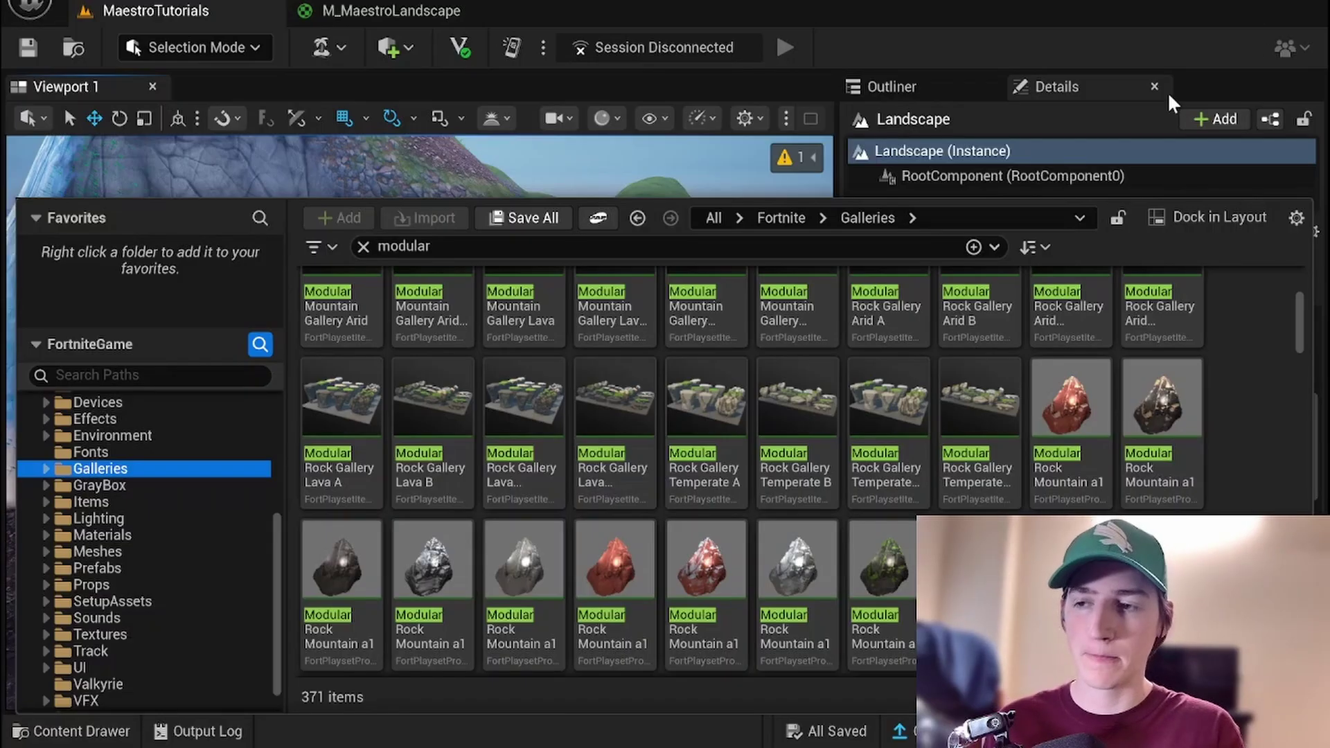
Place the mossy Modular Rock Mountain a1 prop in the level beside the large rocky hill
left_click(665, 246)
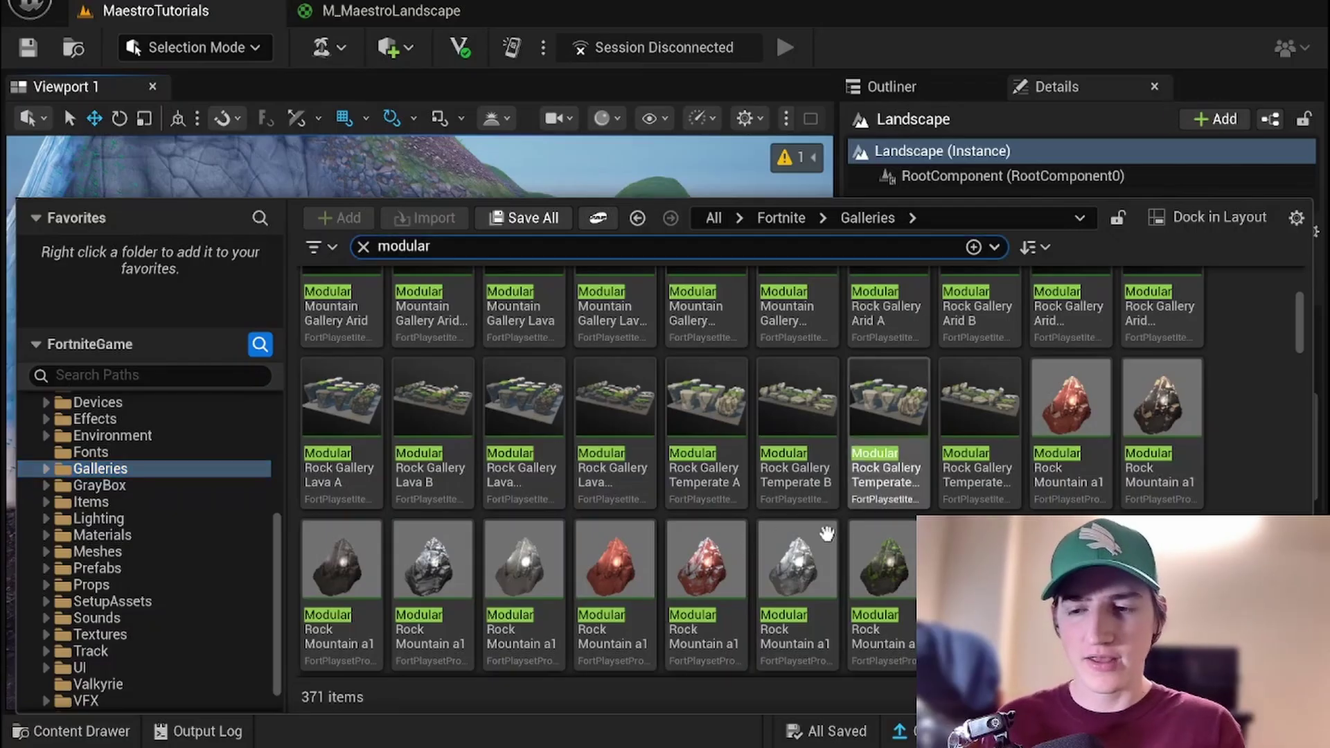
mouse_move(1075, 488)
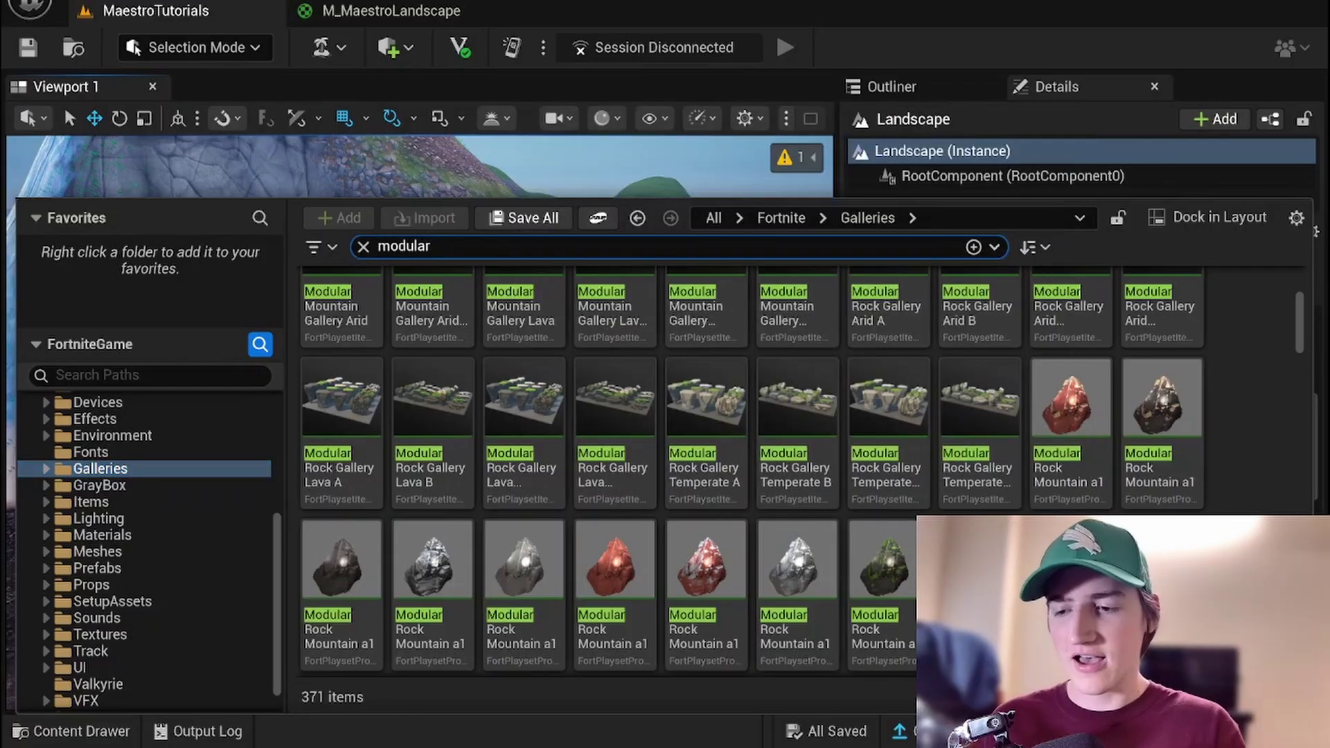
mouse_move(891, 604)
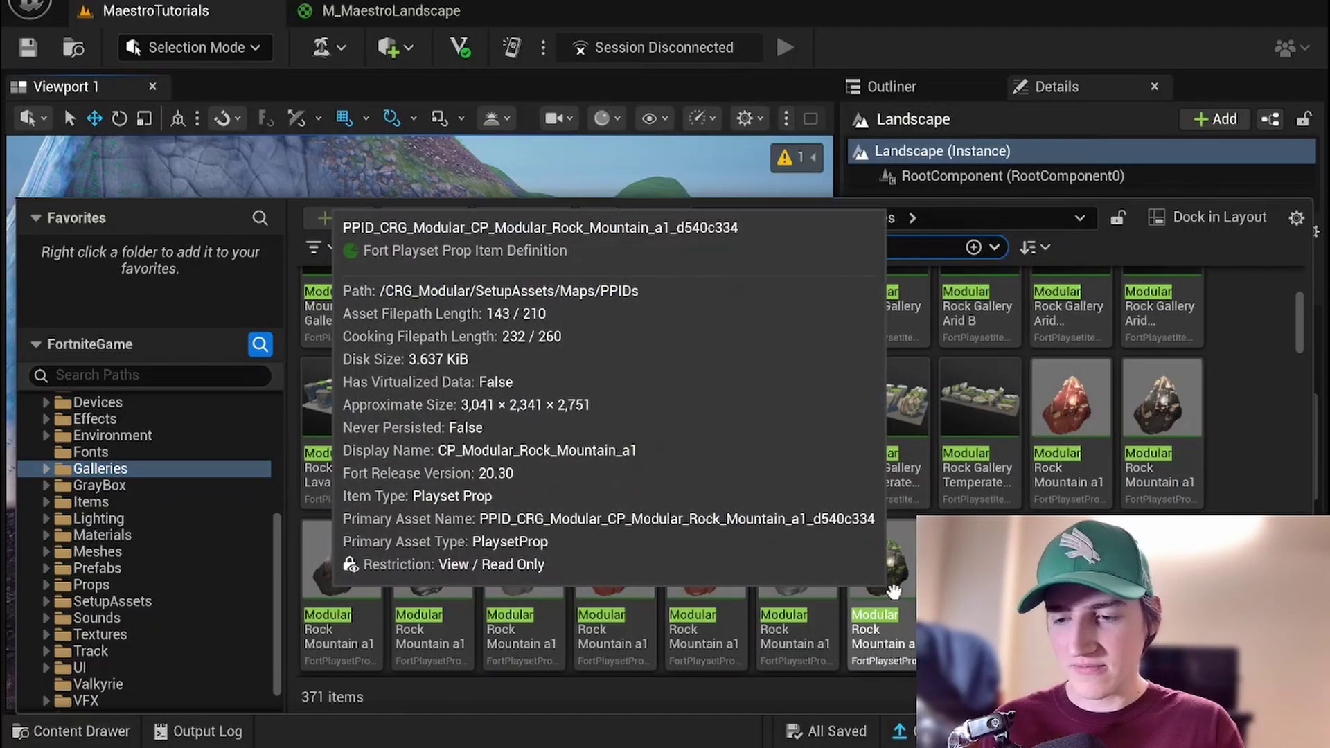
left_click_drag(892, 604, 444, 279)
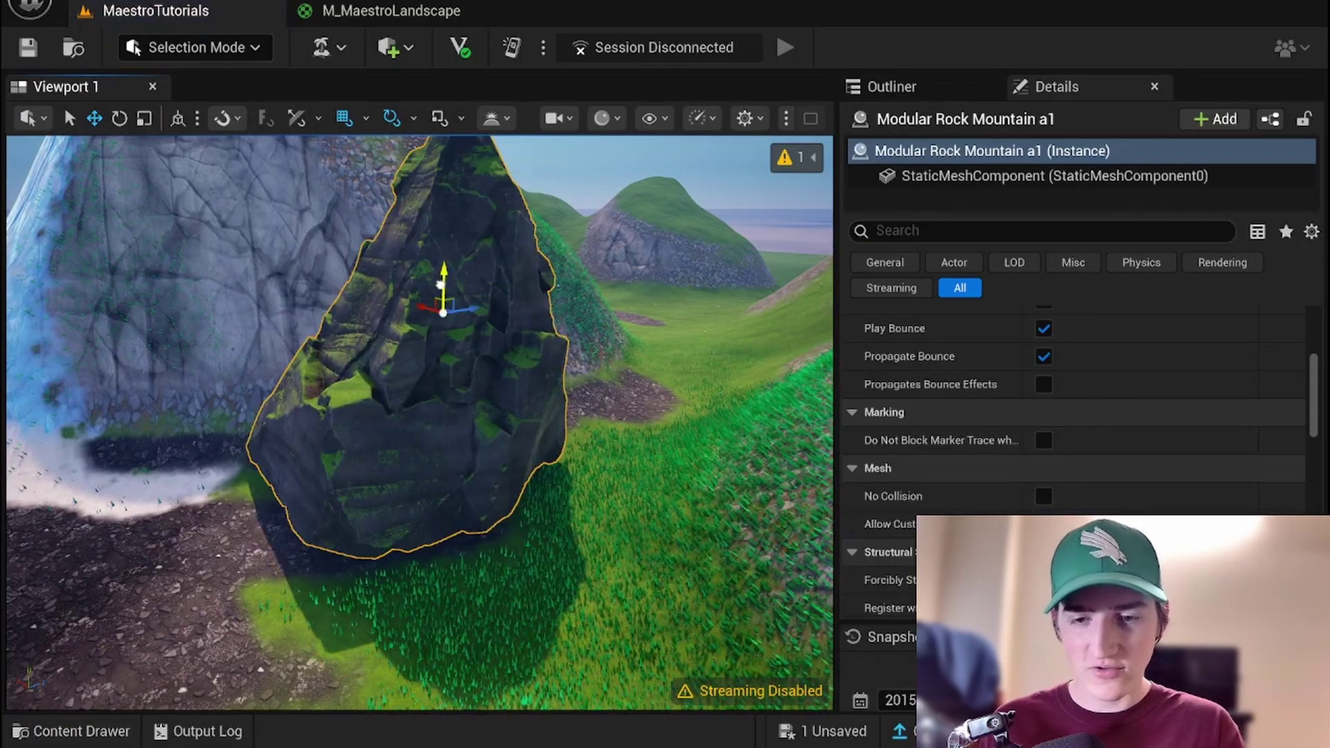
right_click_drag(443, 280, 513, 259)
right_click_drag(440, 222, 444, 229)
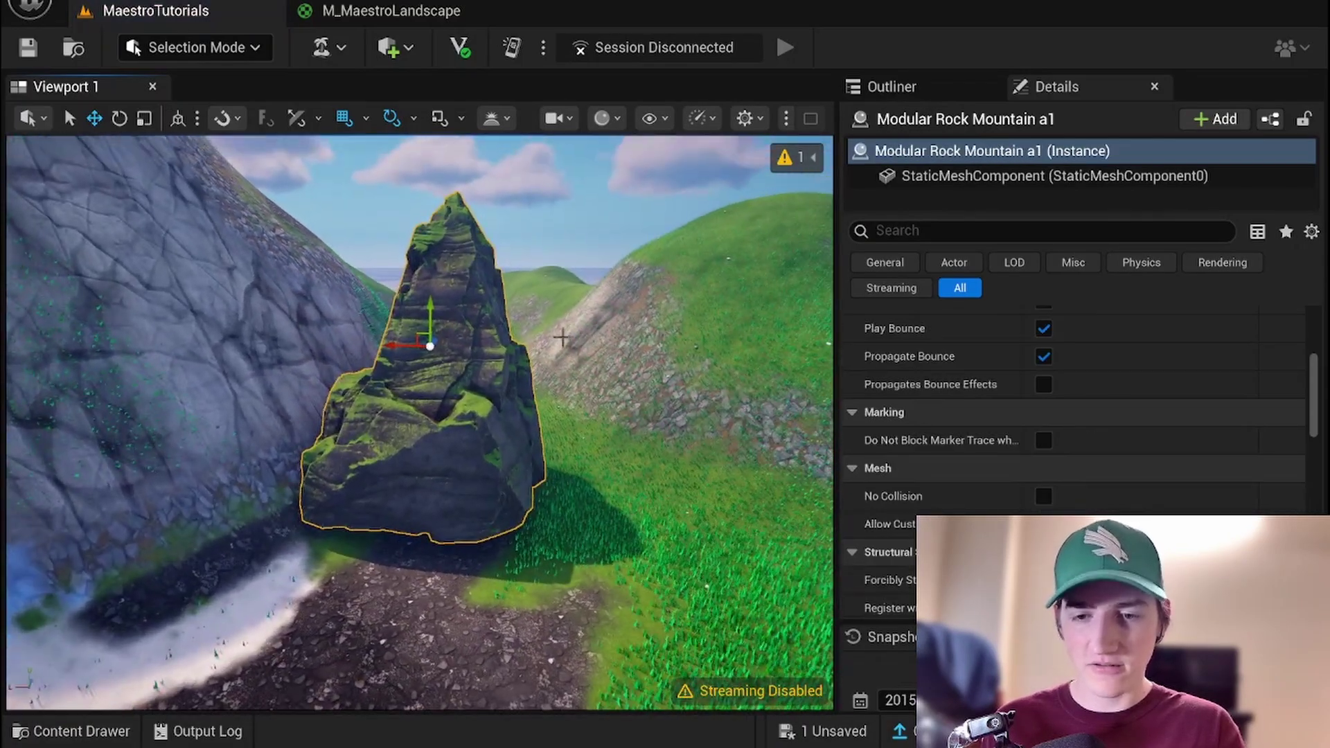
Rotate the placed rock mountain into different orientations to compare its moss coverage, and delete it from the level
key("e")
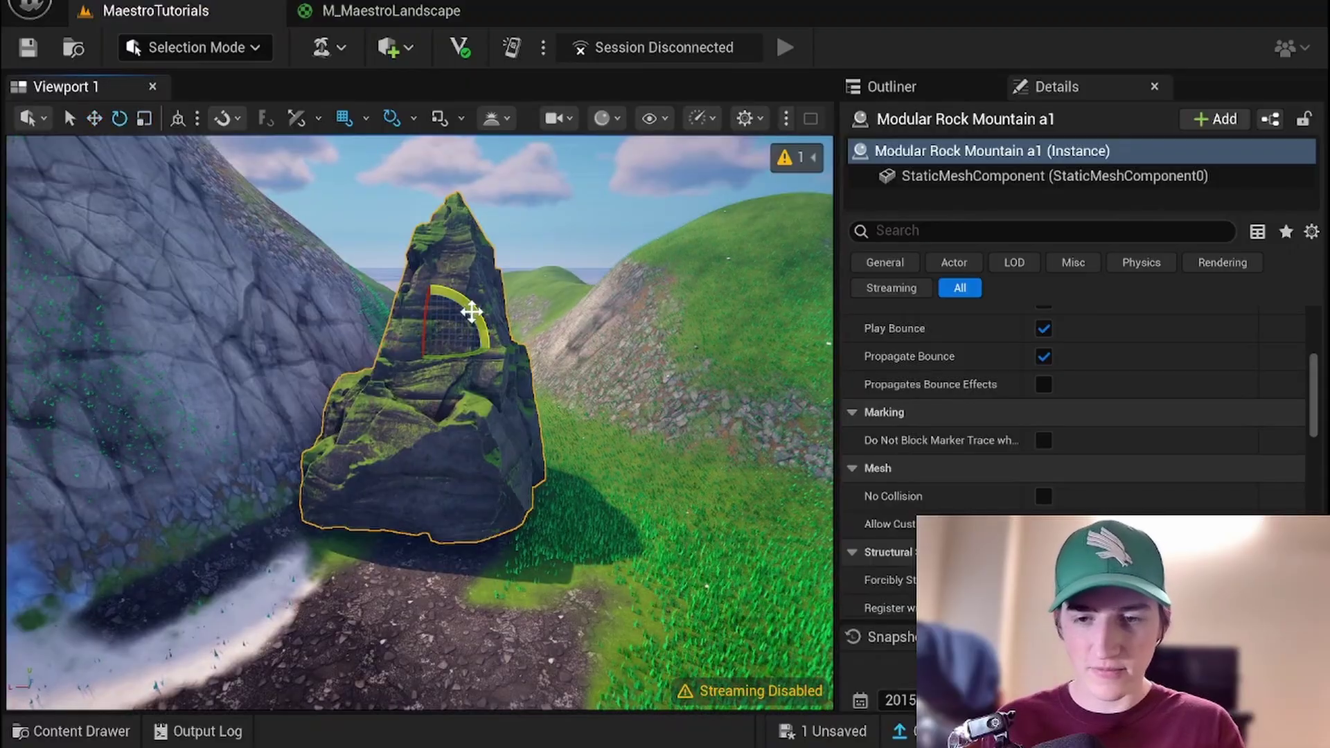
left_click(469, 312)
mouse_move(467, 306)
left_mouse_down()
mouse_move(520, 323)
mouse_move(490, 309)
left_mouse_up()
right_click_drag(490, 309, 495, 279)
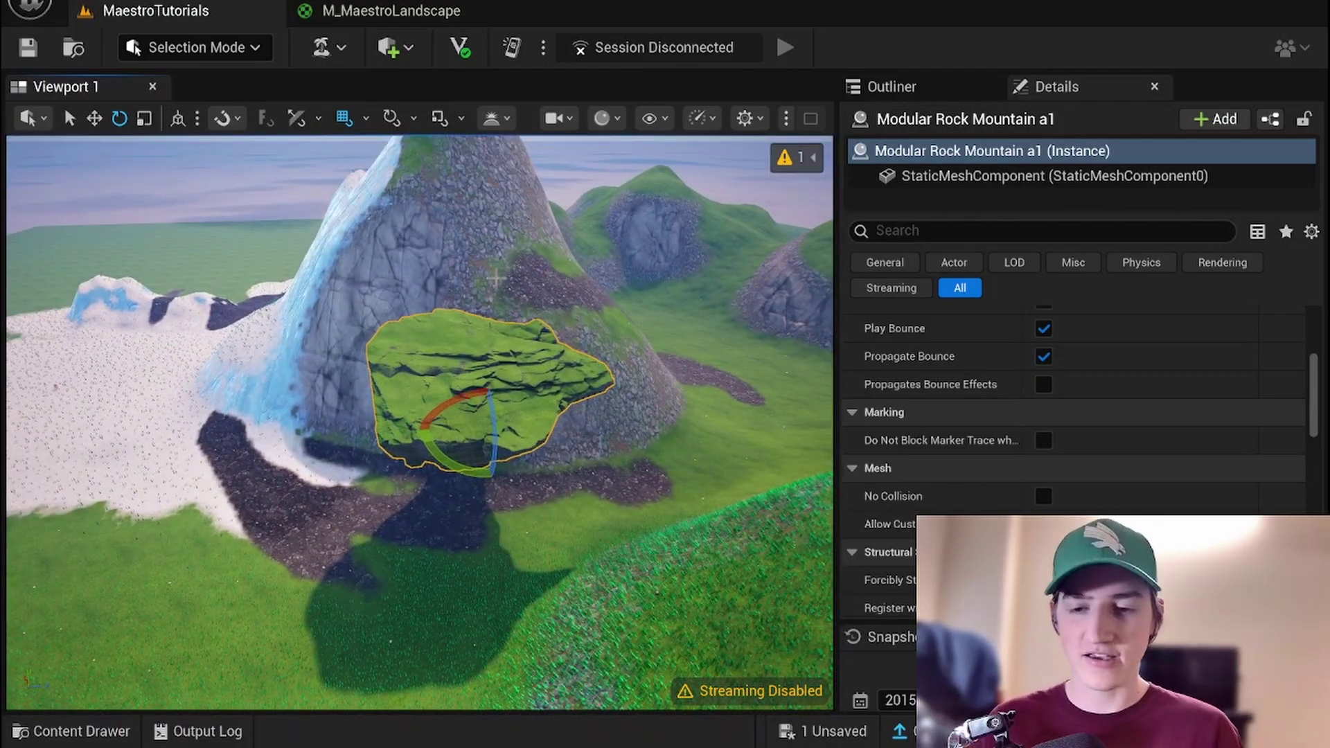
left_click_drag(451, 401, 530, 324)
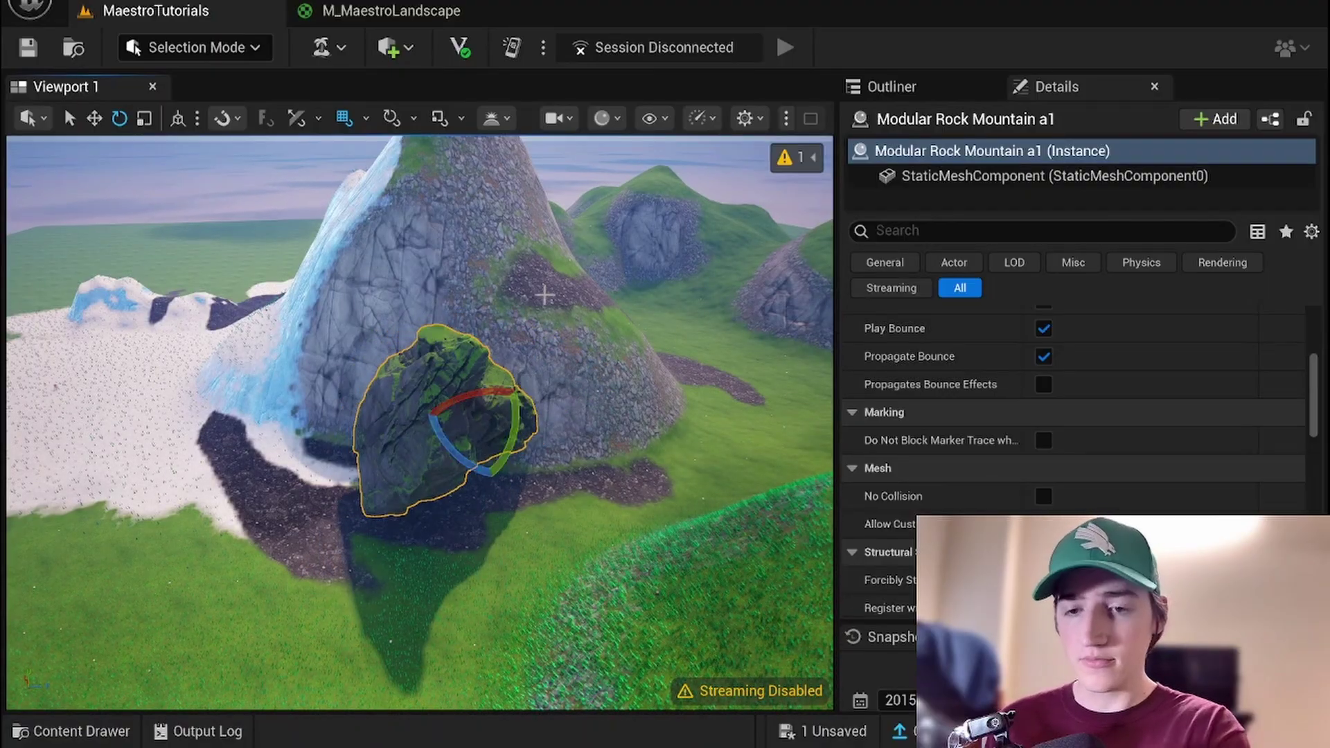
key("Delete")
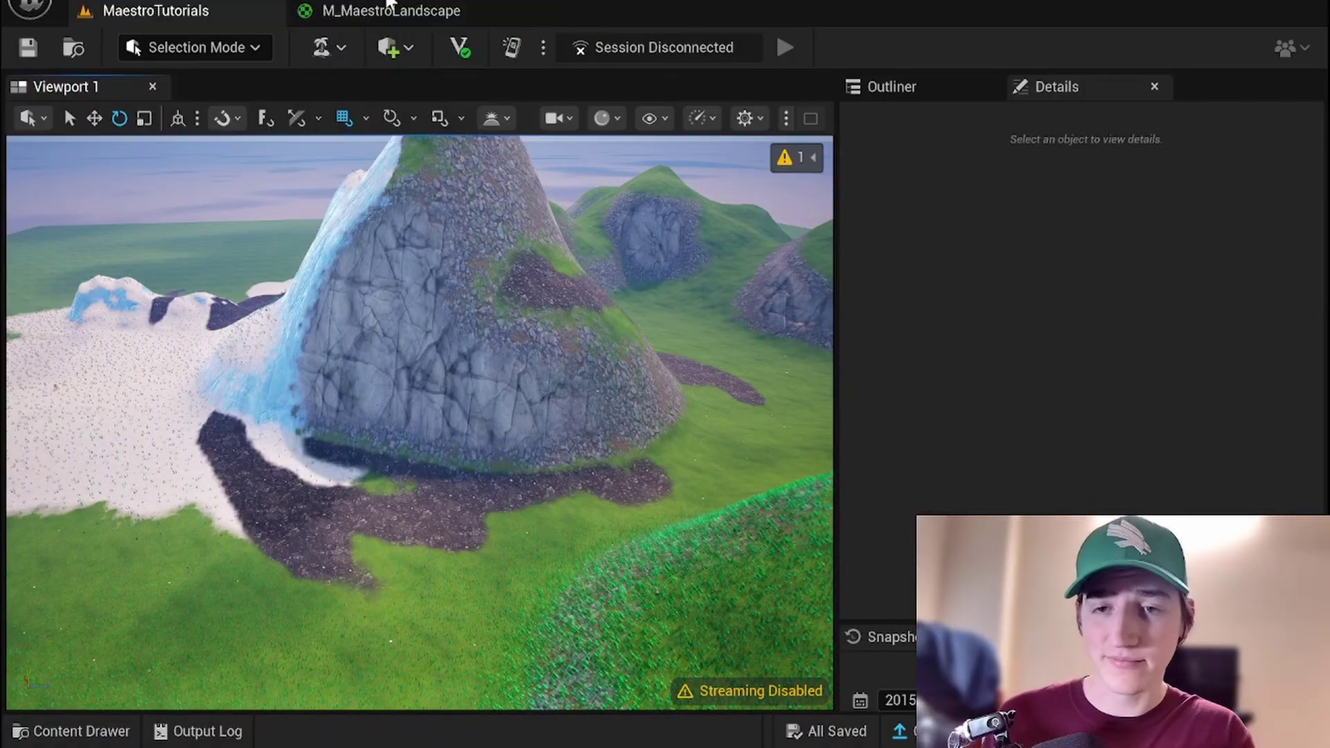
Open the M_MaestroLandscape material graph and add a StaticSwitchParameter node to the empty area beside the purple blending section
left_click(367, 12)
scroll(874, 284, "down", 3)
right_click_drag(874, 284, 848, 342)
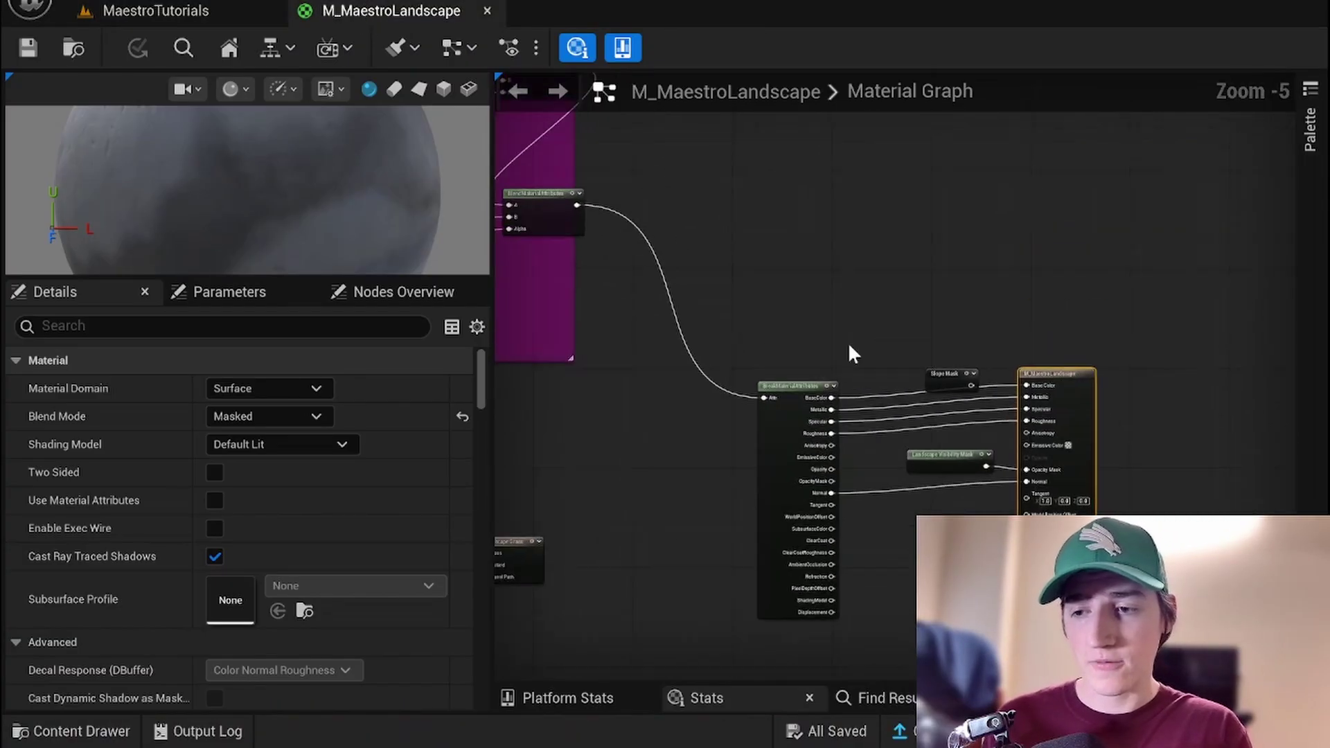
right_click_drag(837, 267, 914, 342)
right_click(905, 230)
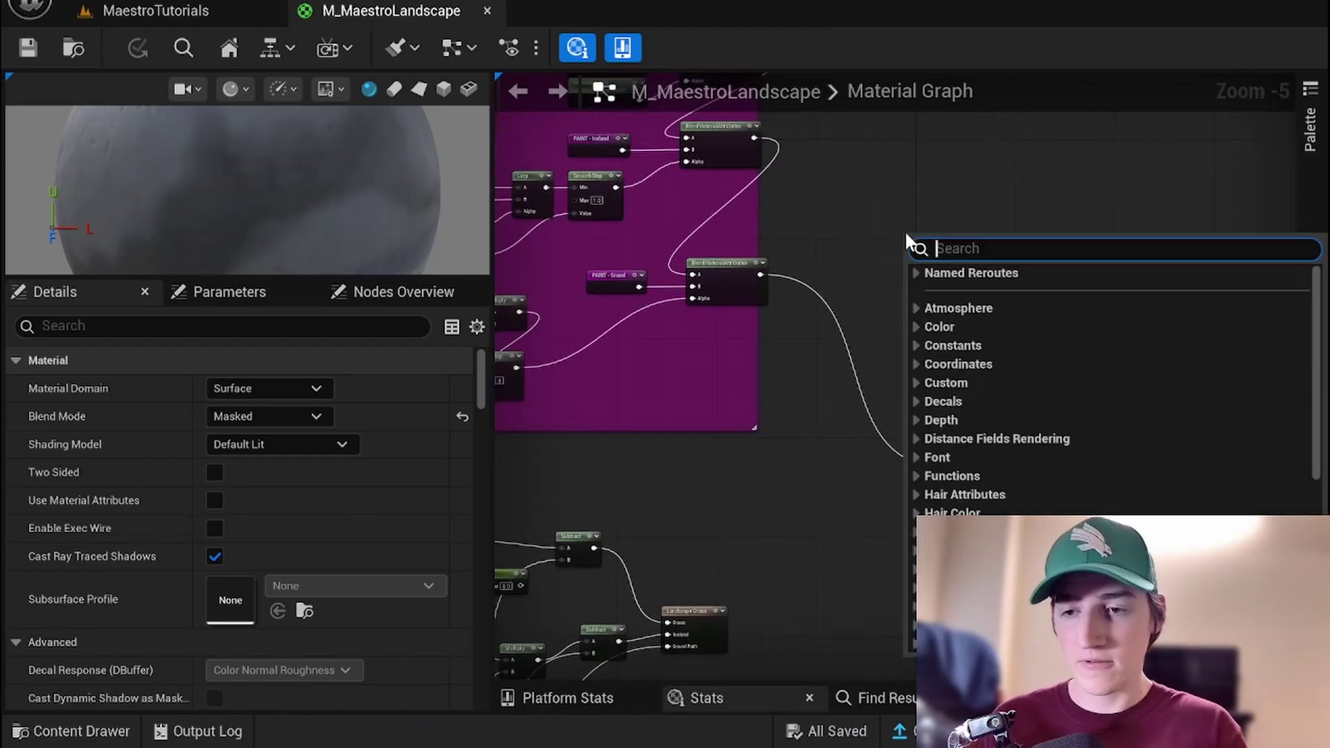
type("swt")
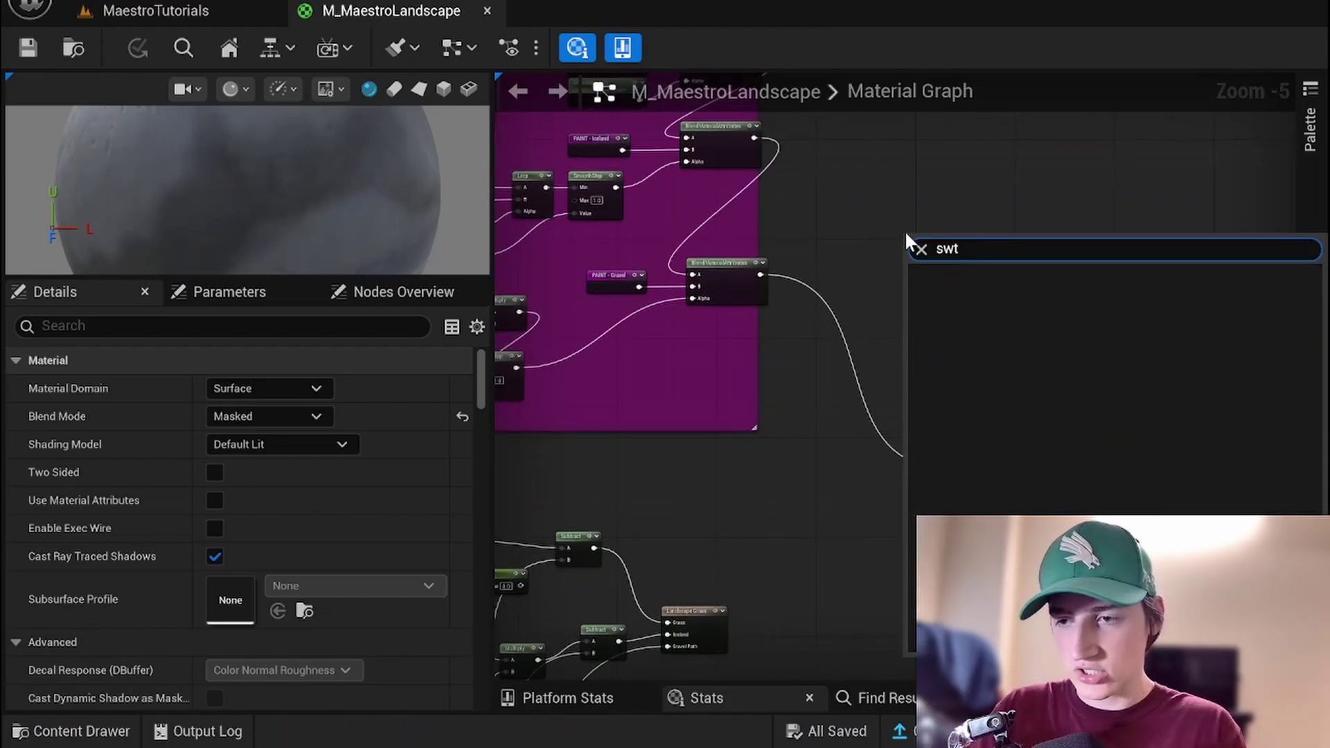
key("BackSpace")
type("itch")
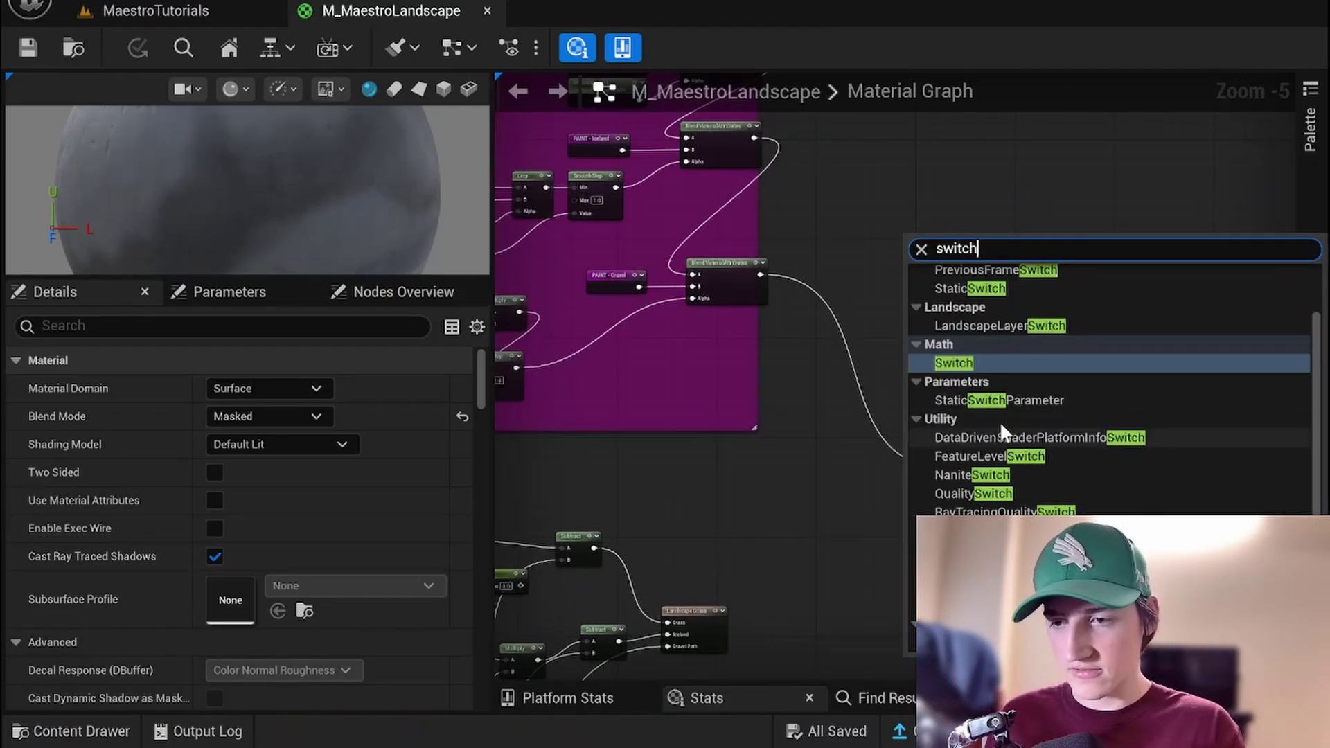
left_click(1006, 402)
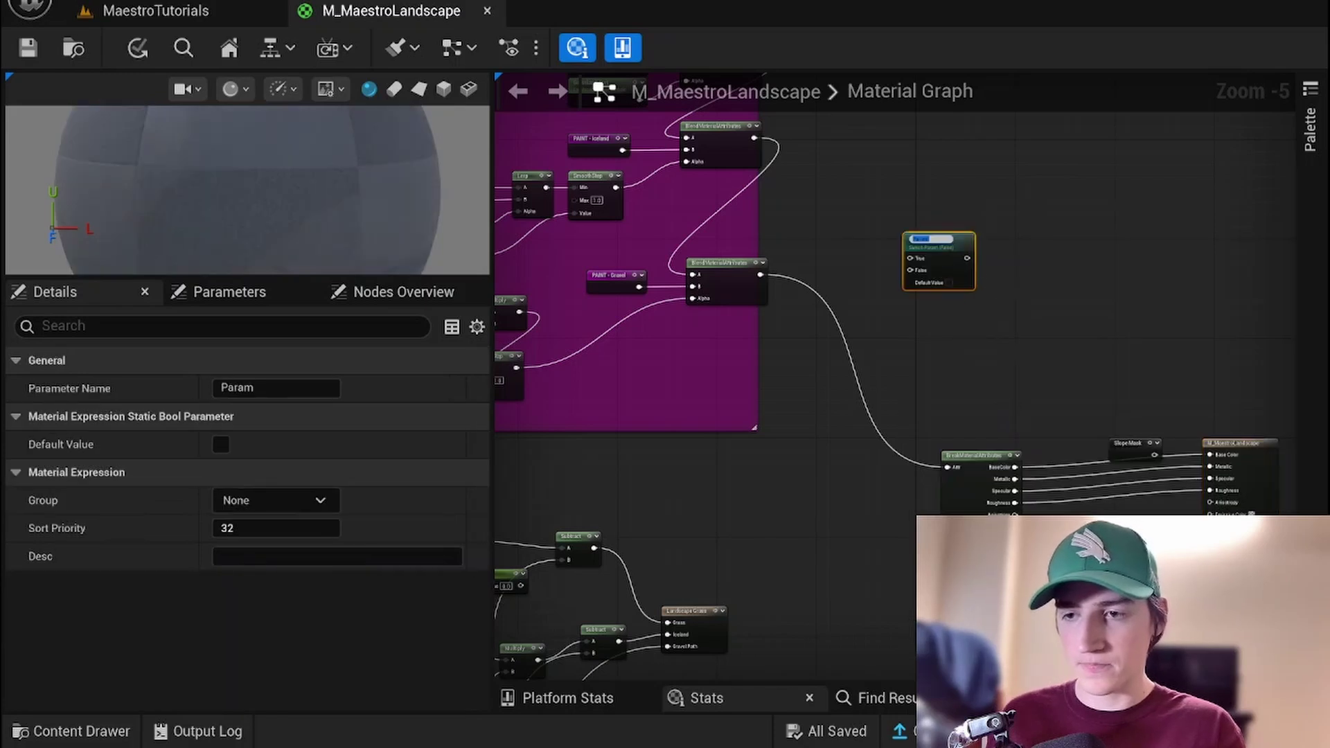
Name the new static switch parameter UseAsLandscapeMaterial
scroll(928, 284, "up", 3)
left_click_drag(808, 259, 870, 260)
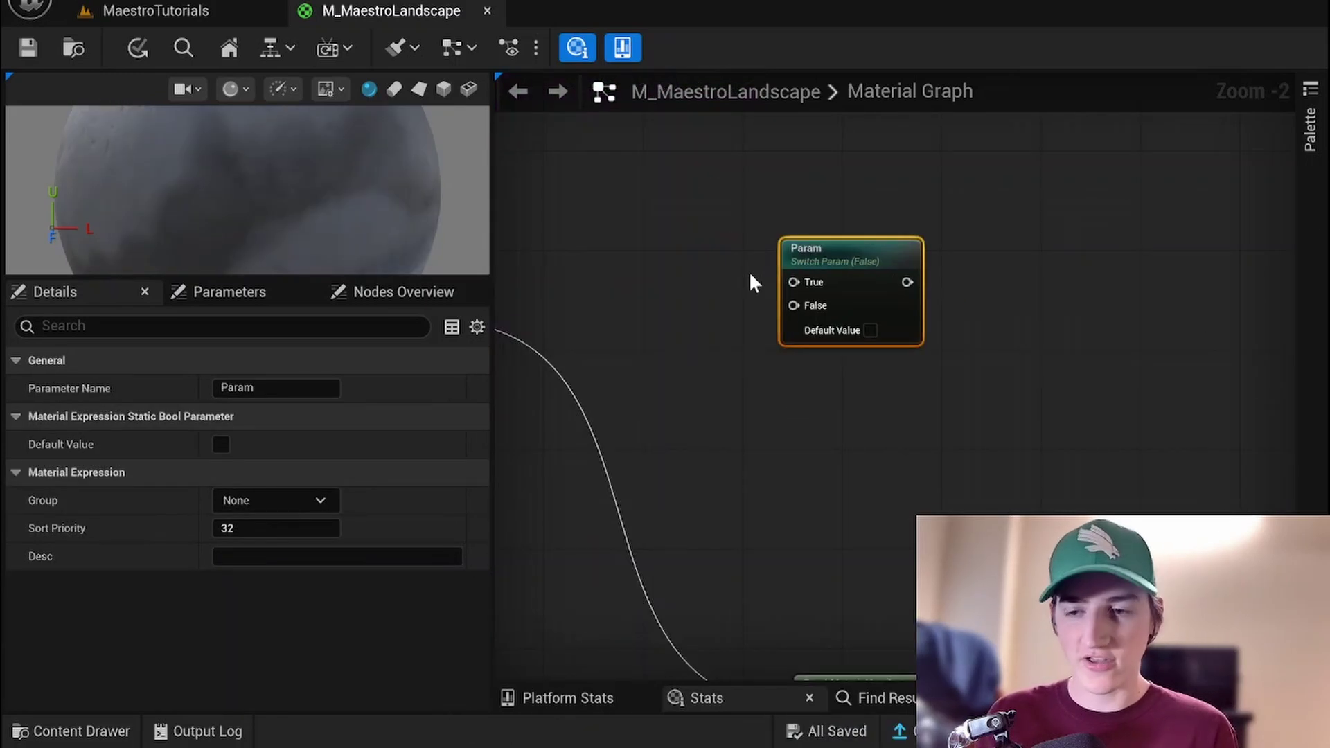
left_click(277, 389)
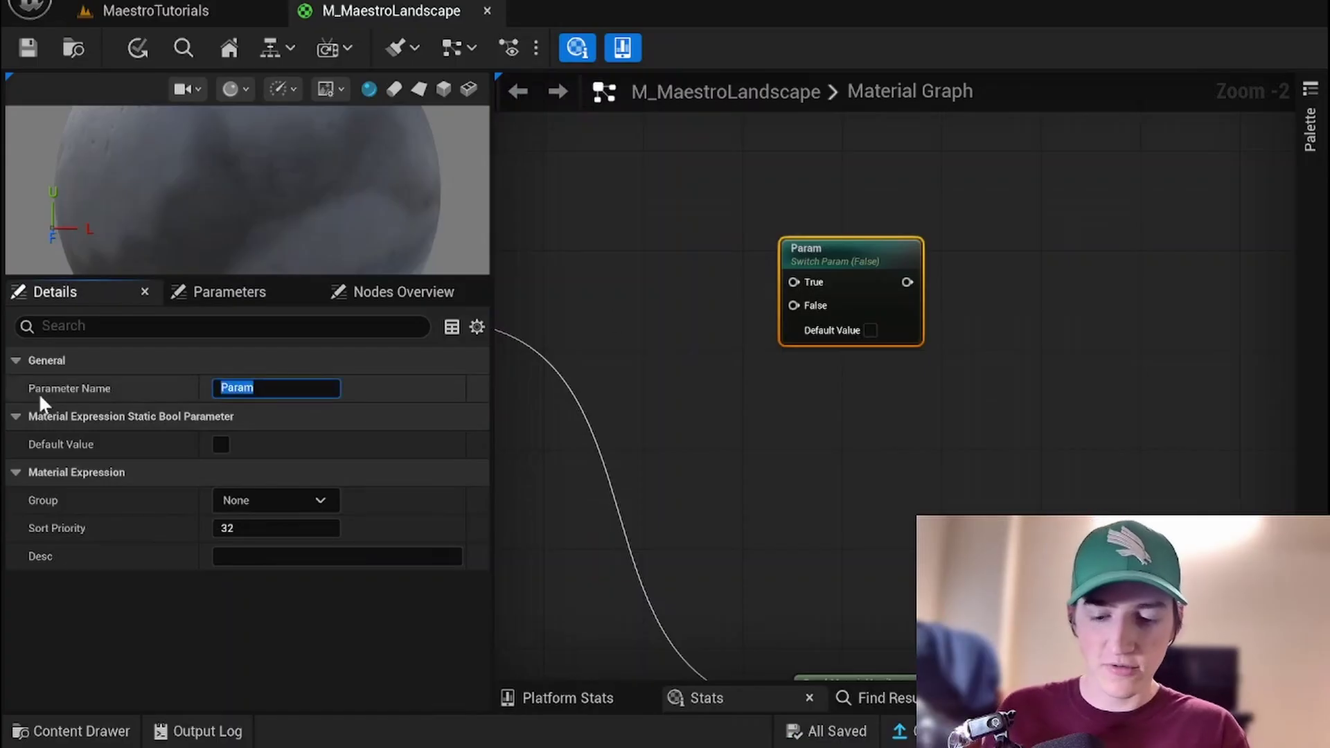
type("Use")
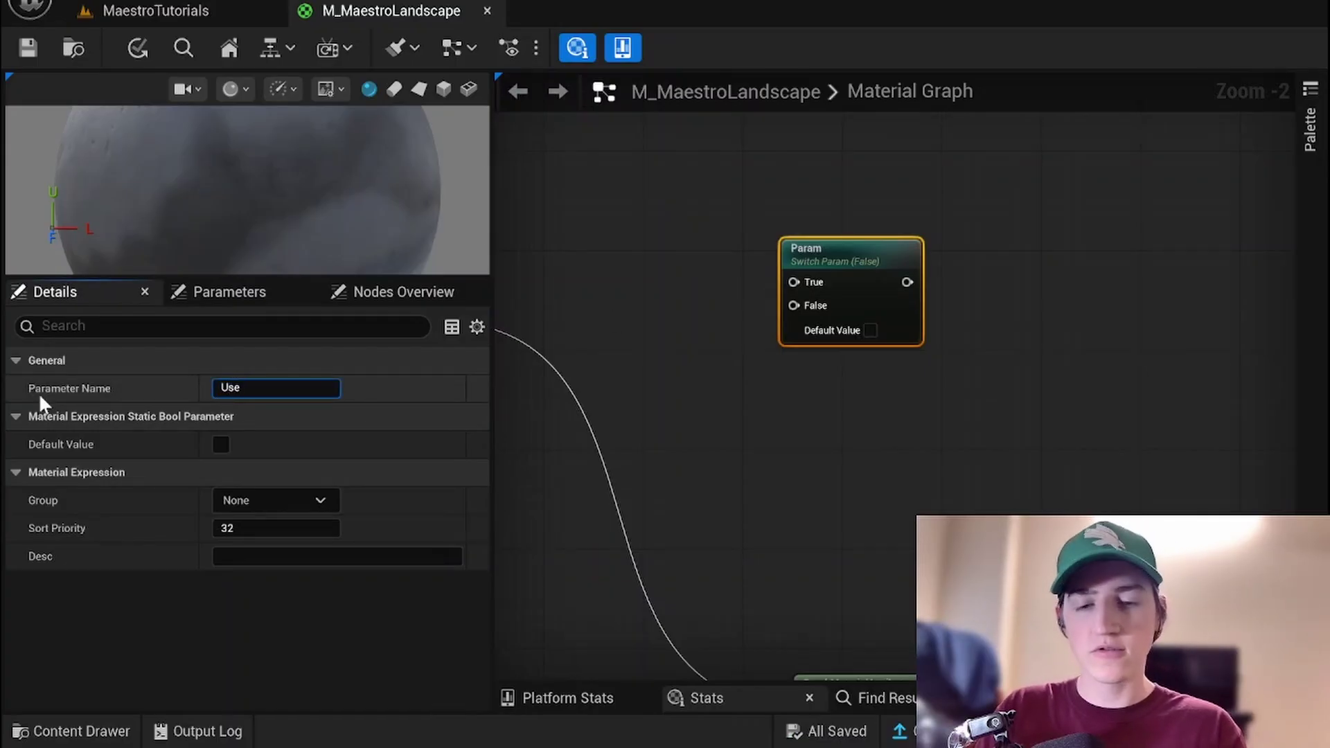
type("AsLandscape")
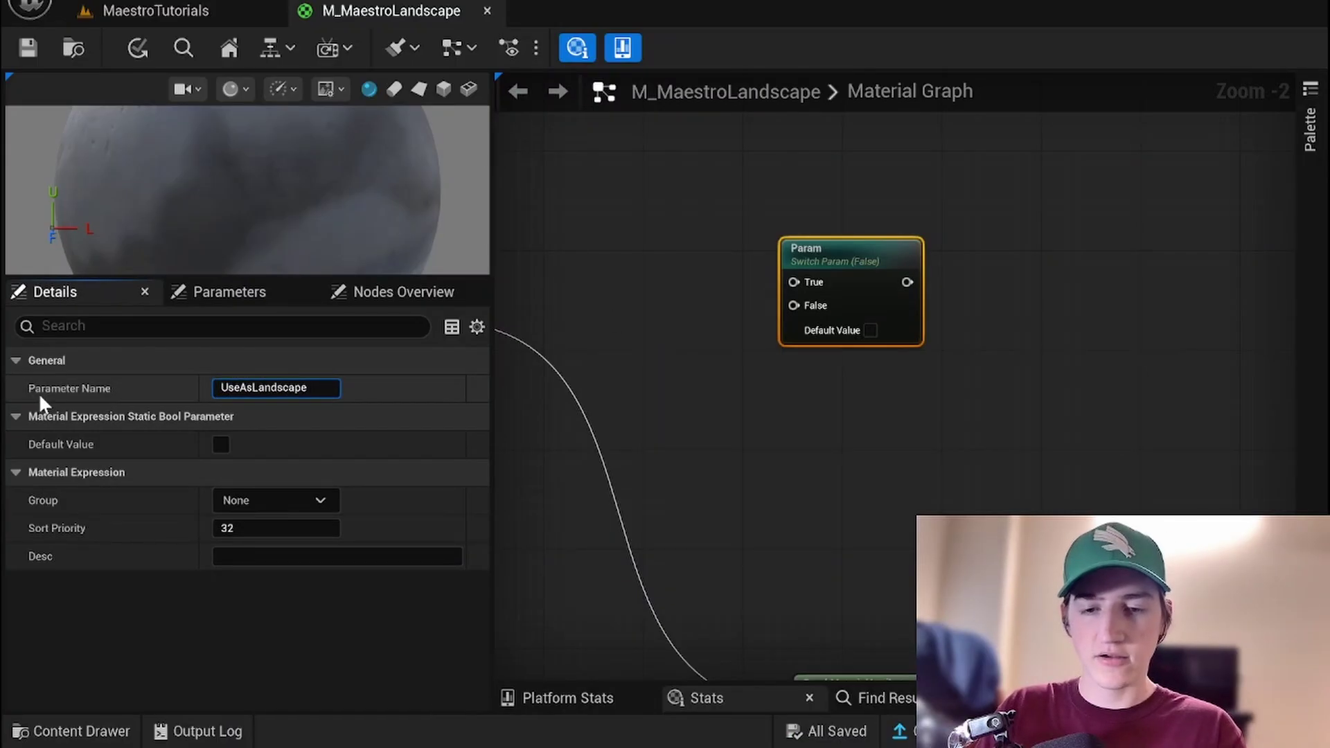
type("Material")
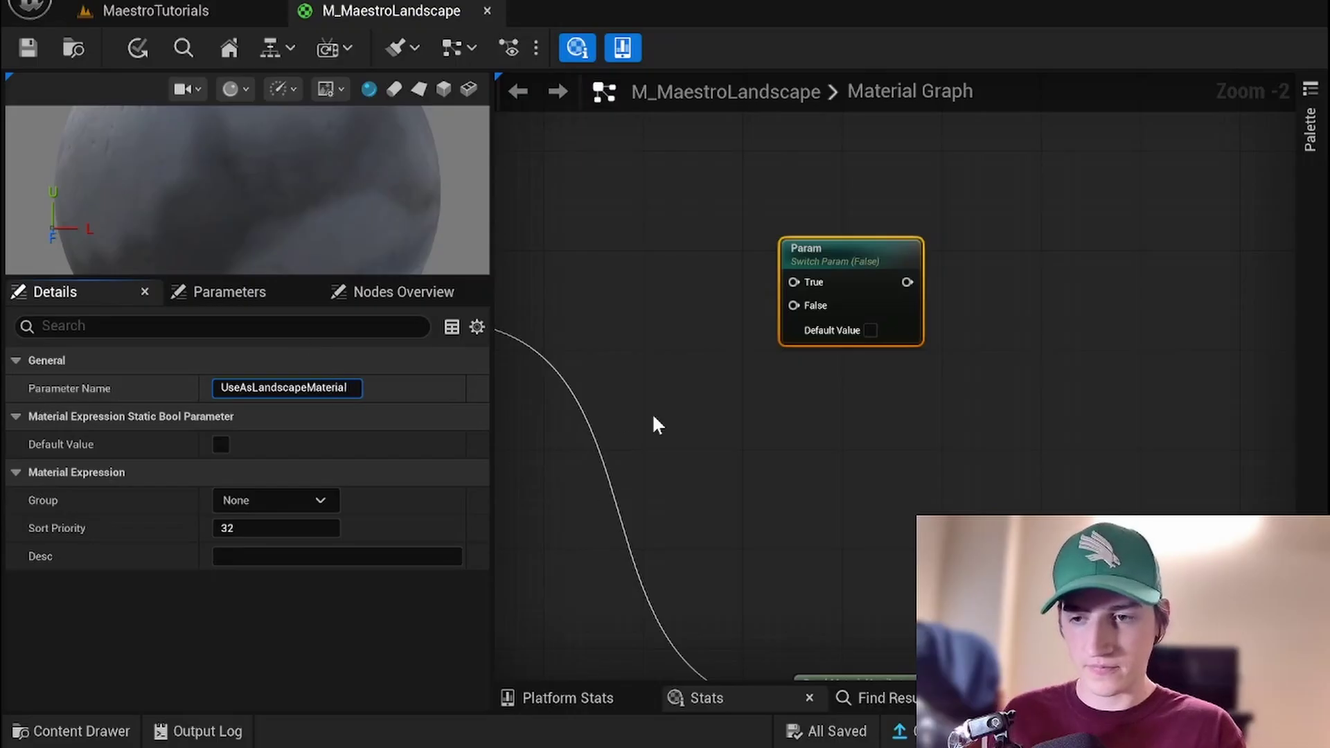
key("Return")
left_click(831, 399)
Move the UseAsLandscapeMaterial switch farther from the purple comment section, keeping its name as it is
scroll(827, 399, "down", 3)
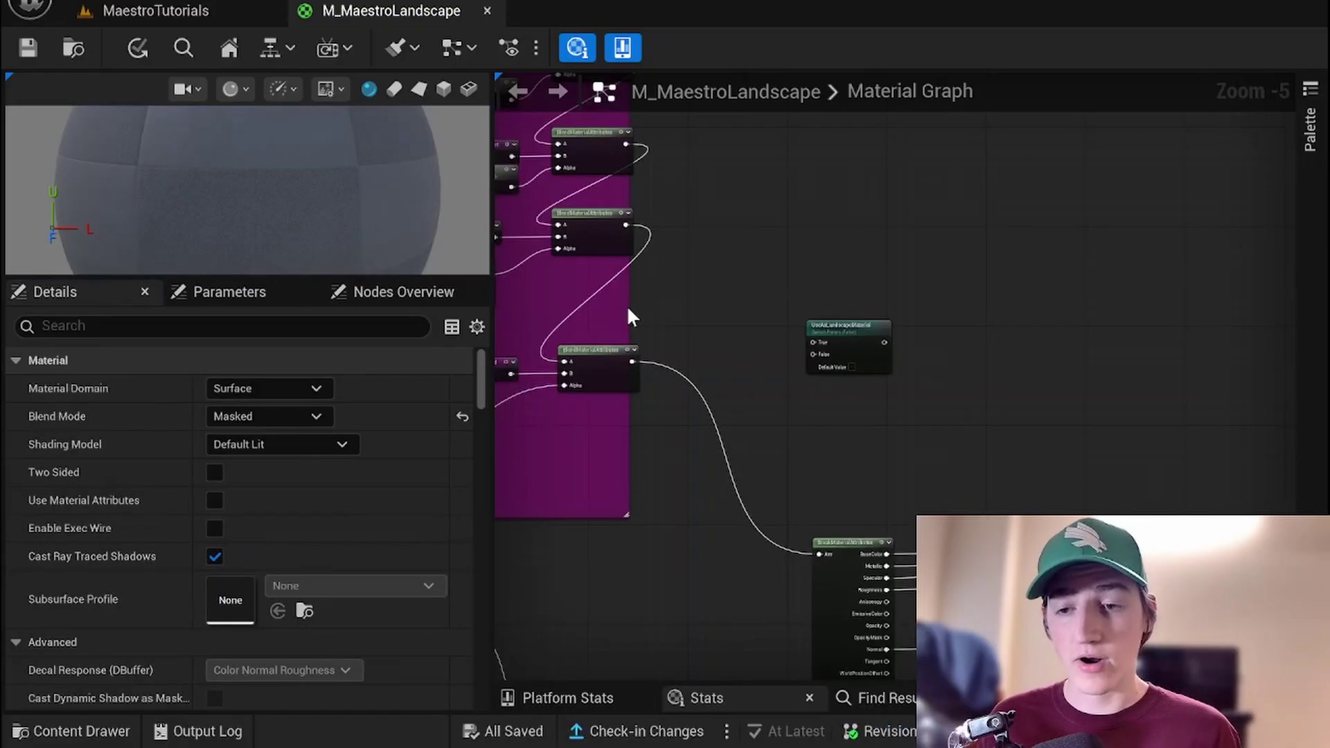
left_click_drag(628, 305, 651, 302)
scroll(820, 310, "up", 2)
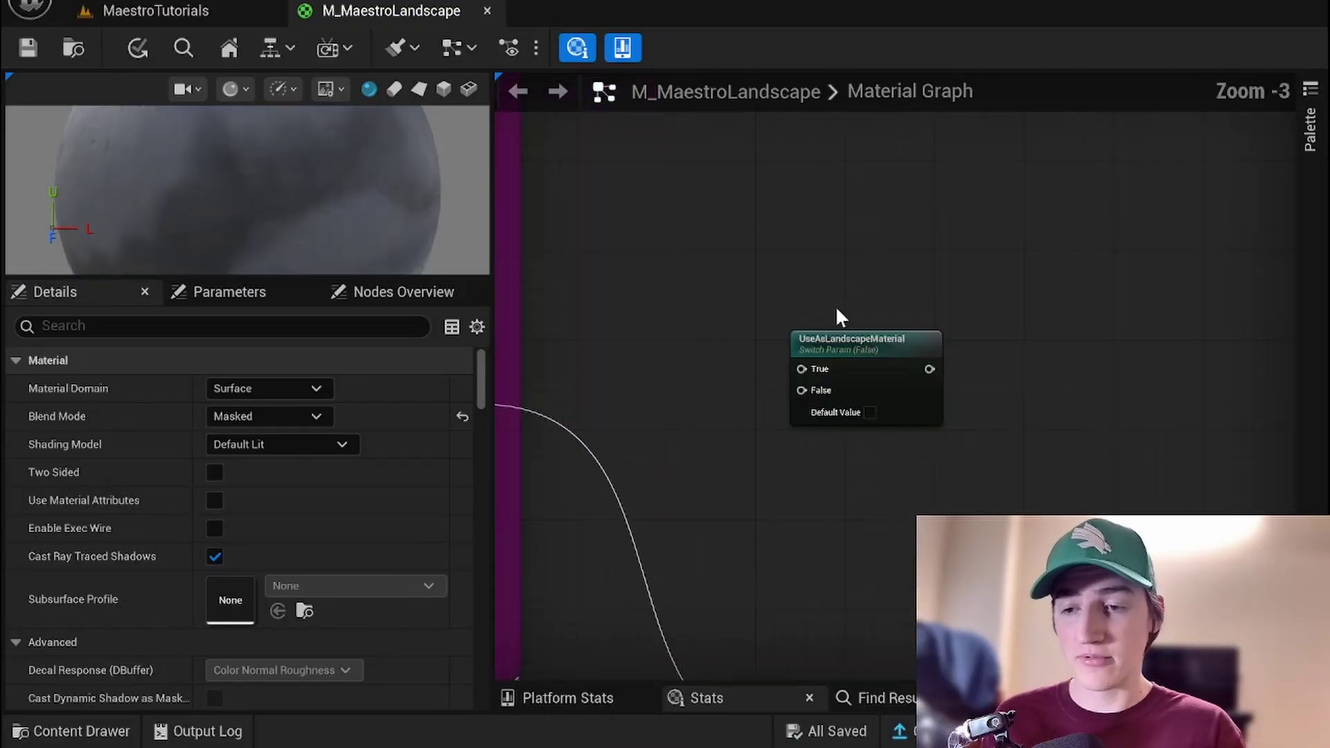
left_click(896, 334)
left_click_drag(896, 333, 976, 337)
double_click(959, 329)
left_click(796, 171)
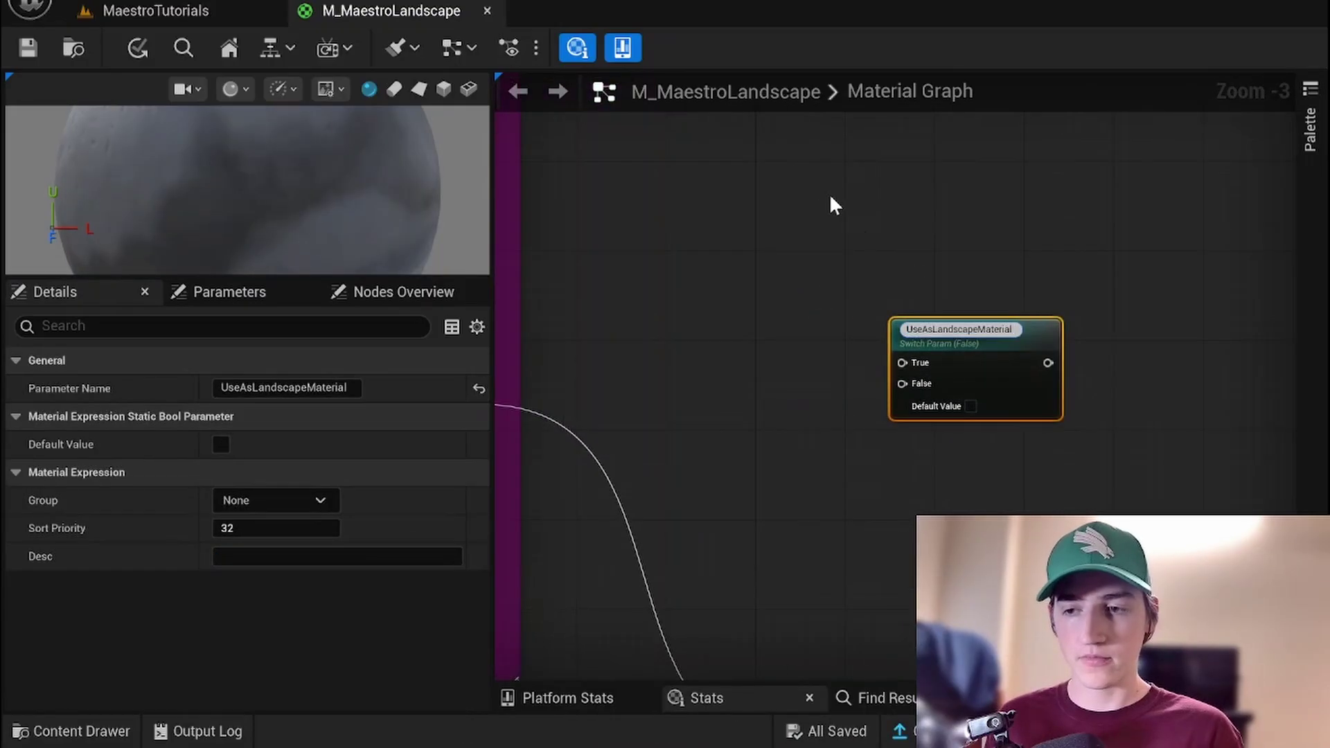
Duplicate the UseAsLandscapeMaterial switch and place the copy above and closer to the blend nodes
left_click(998, 327)
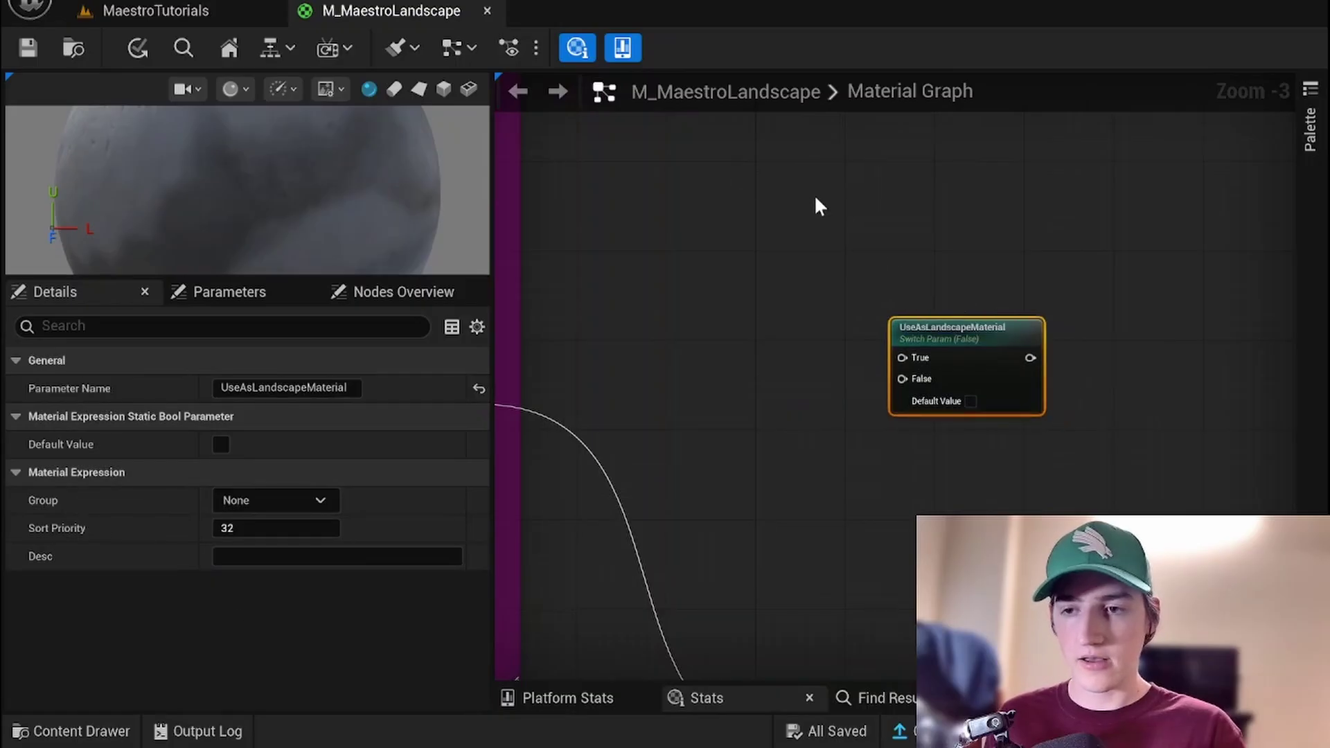
key("ctrl+d")
right_click_drag(728, 321, 912, 353)
scroll(911, 352, "down", 2)
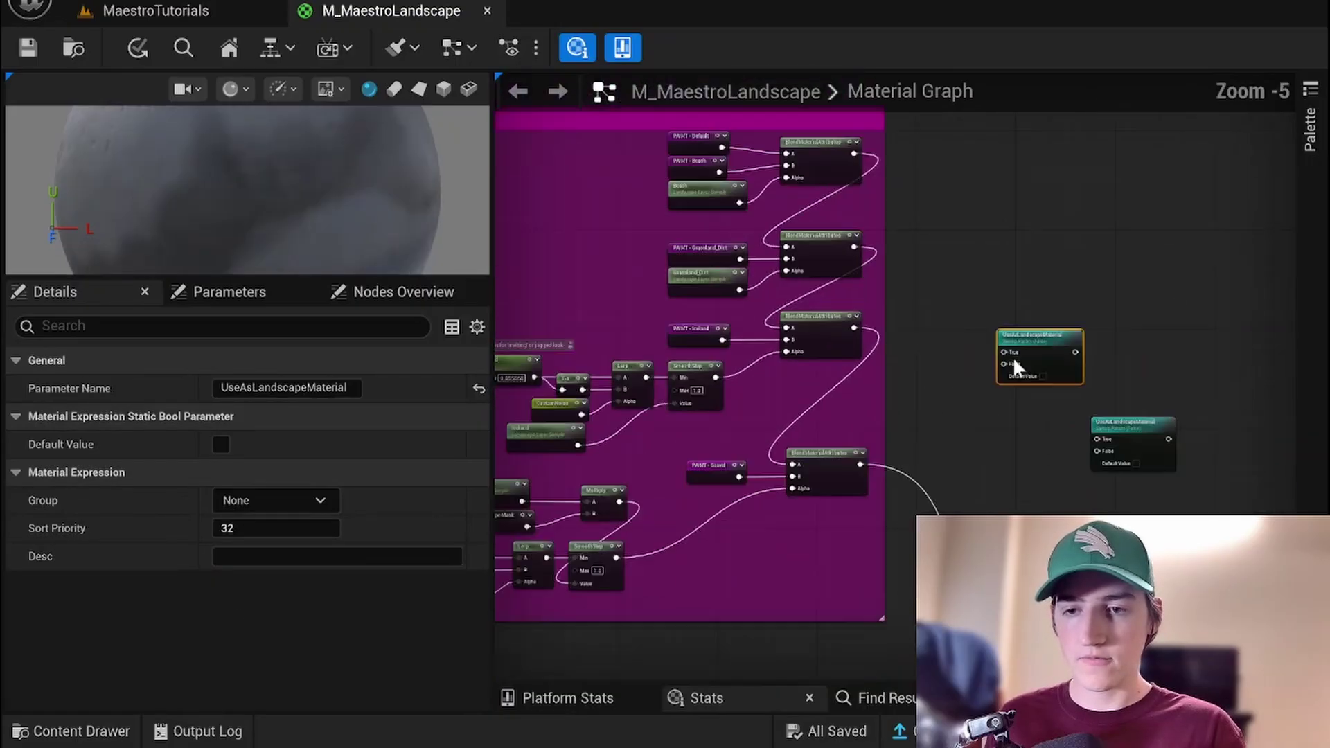
right_click_drag(893, 271, 754, 227)
left_click(940, 281)
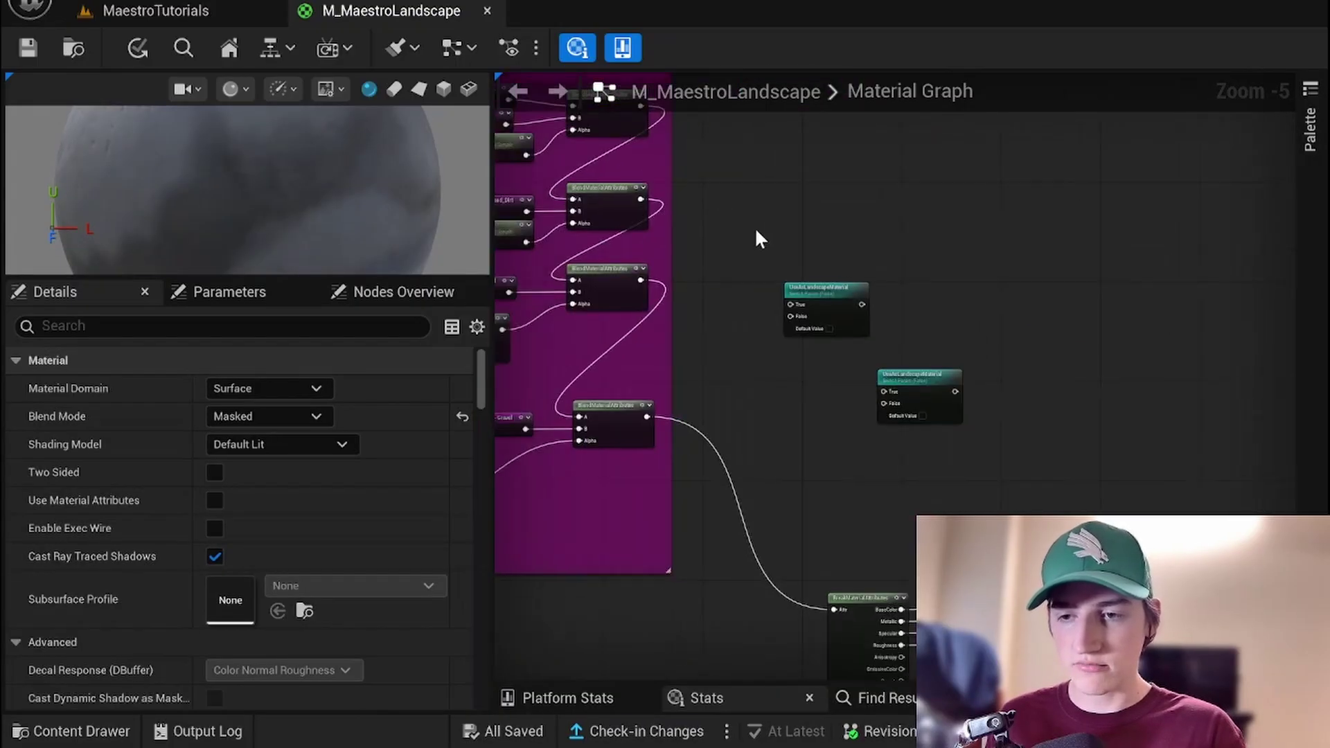
Rename the duplicated switch parameter to Use Beach and move it higher in the graph
scroll(790, 253, "up", 1)
left_click(808, 305)
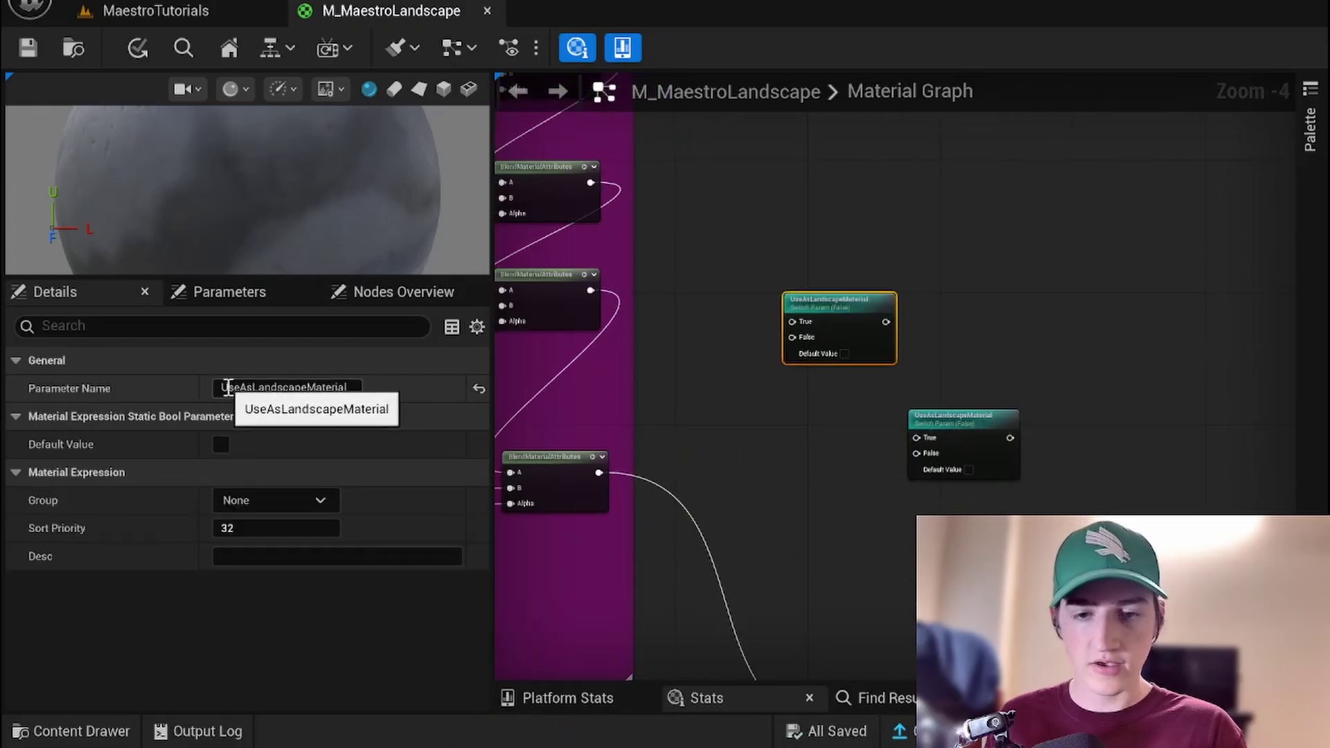
left_click_drag(228, 386, 368, 388)
type("Use Beach")
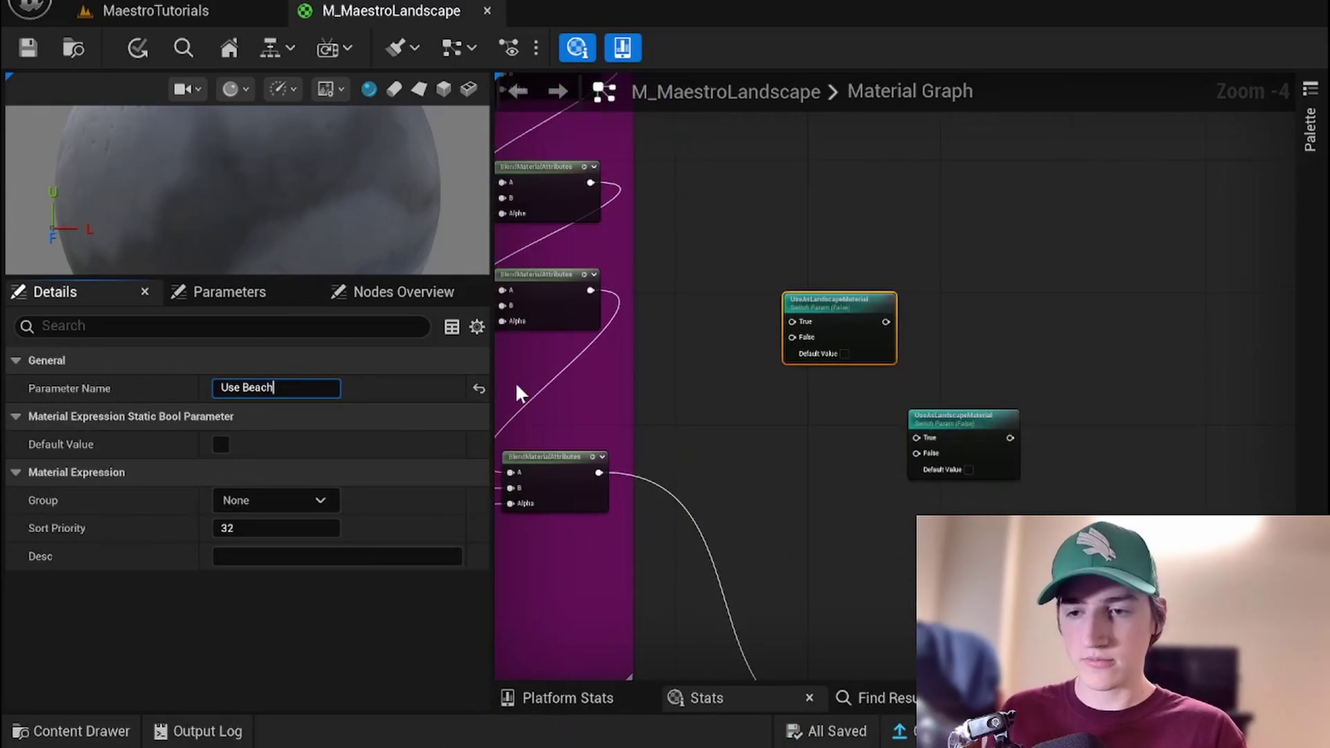
left_click(727, 388)
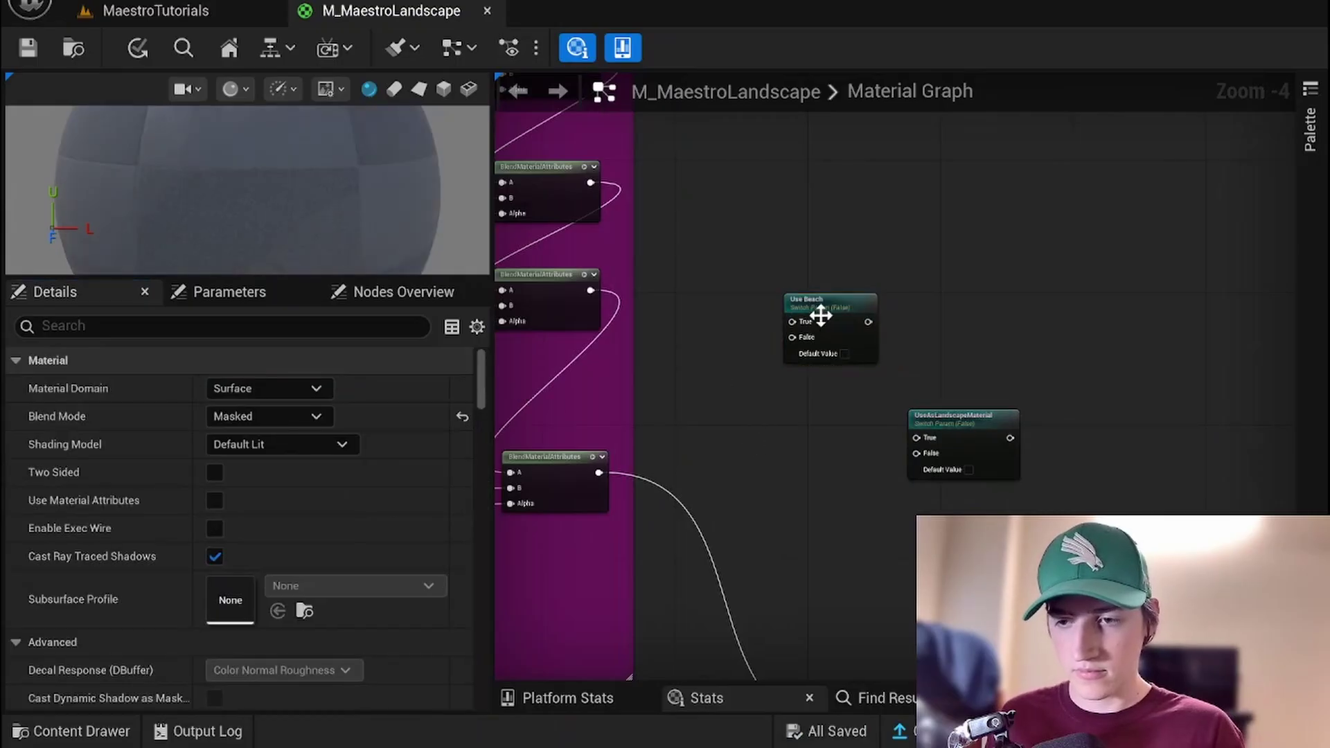
left_click_drag(816, 322, 808, 208)
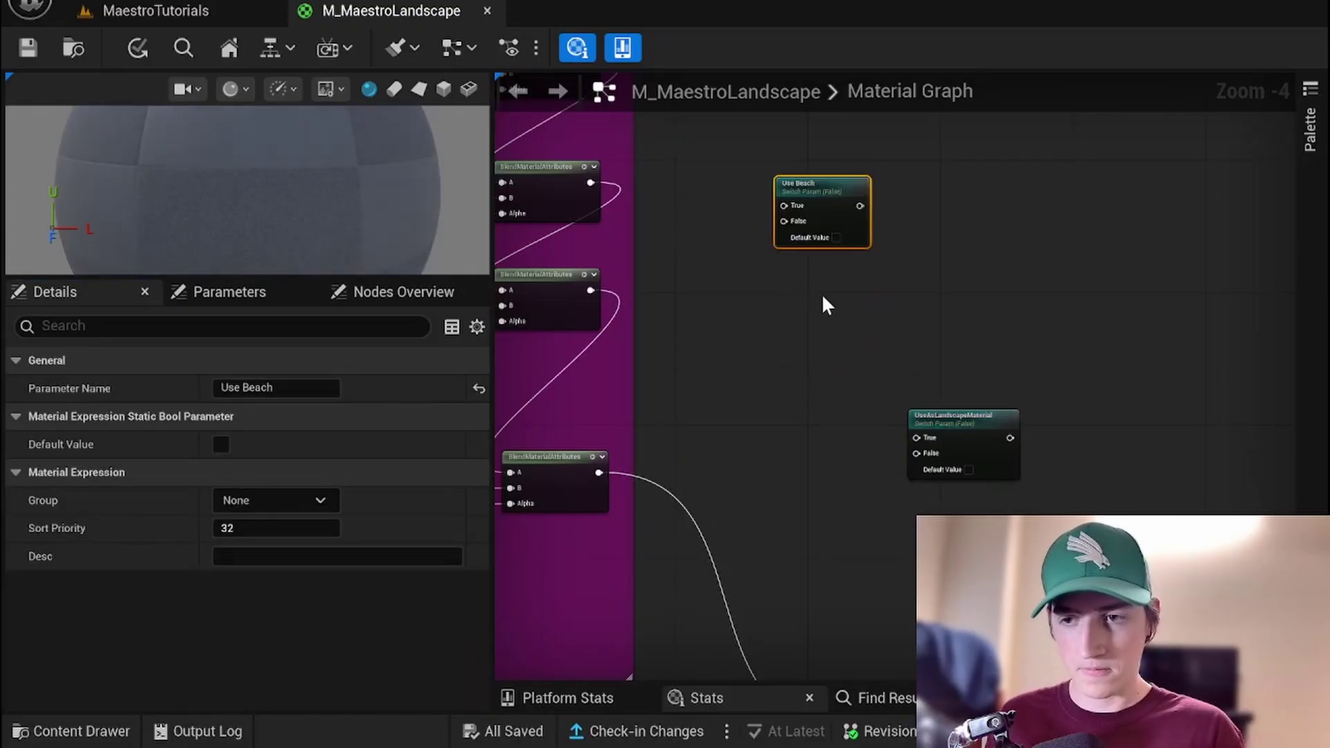
Duplicate the Use Beach switch directly below itself and rename the copy to Use Iceland
key("ctrl+d")
left_click_drag(829, 291, 822, 279)
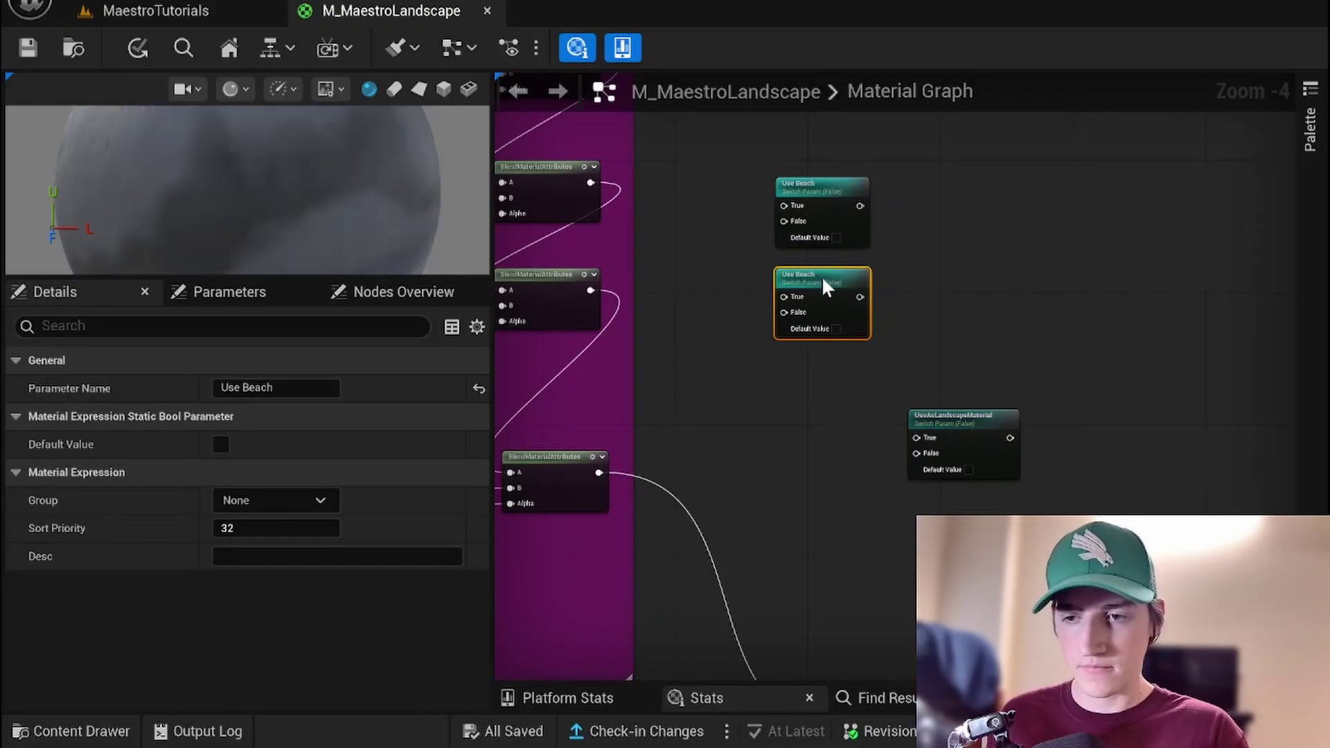
left_click_drag(244, 388, 345, 389)
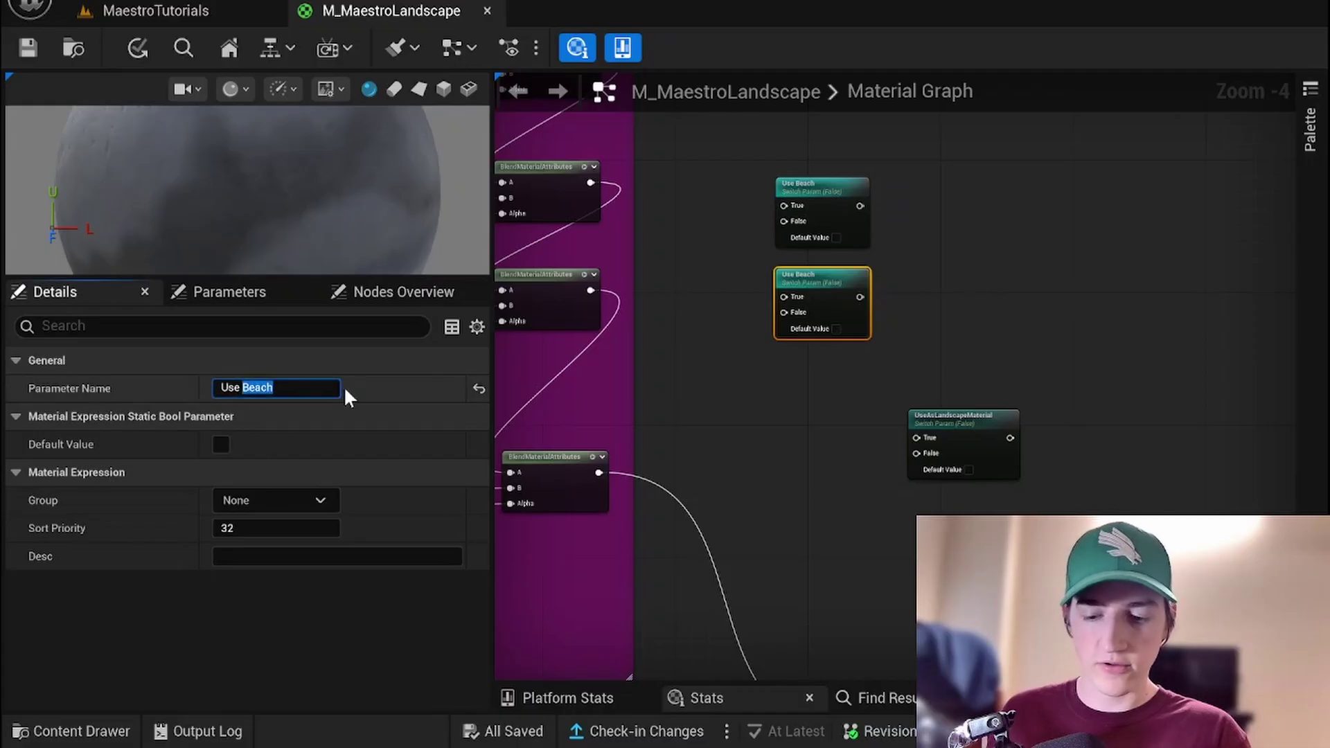
type("Iceland")
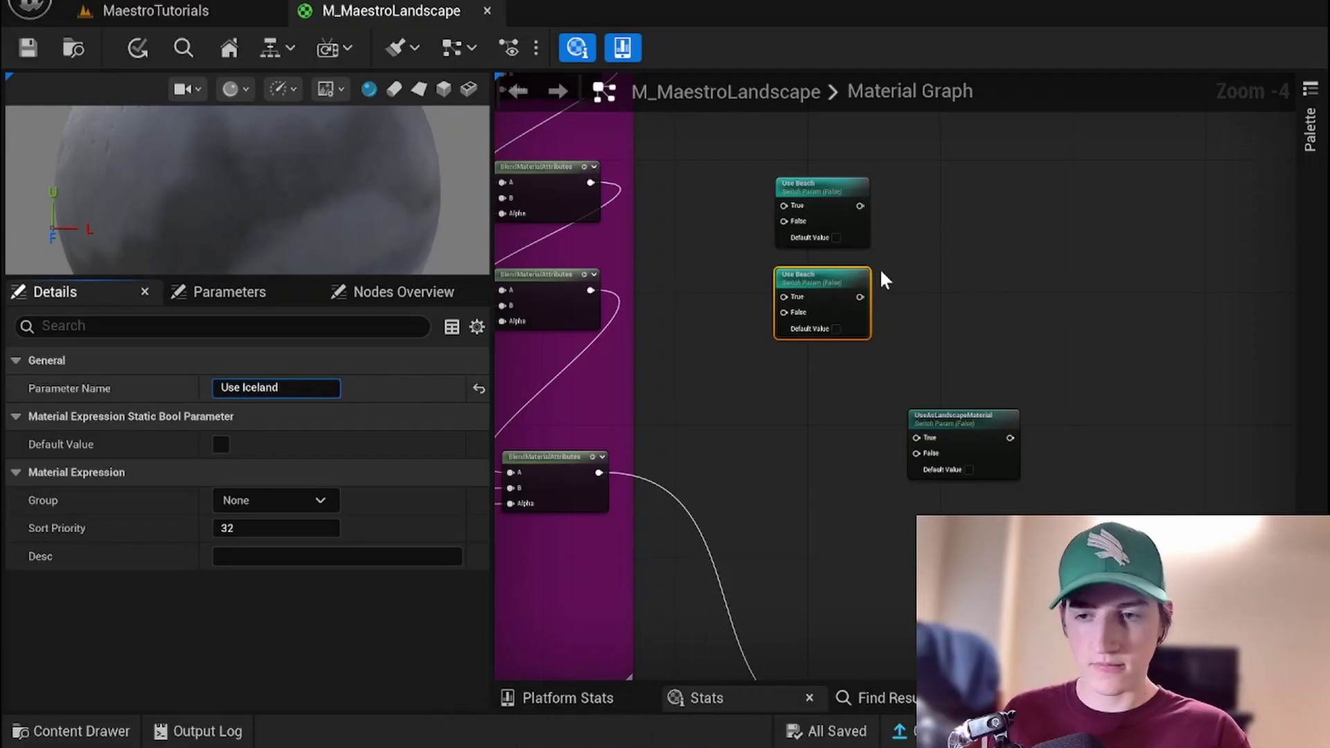
left_click(733, 380)
Move the Use Iceland switch lower and place a duplicate of it between it and Use Beach
right_click_drag(733, 380, 821, 386)
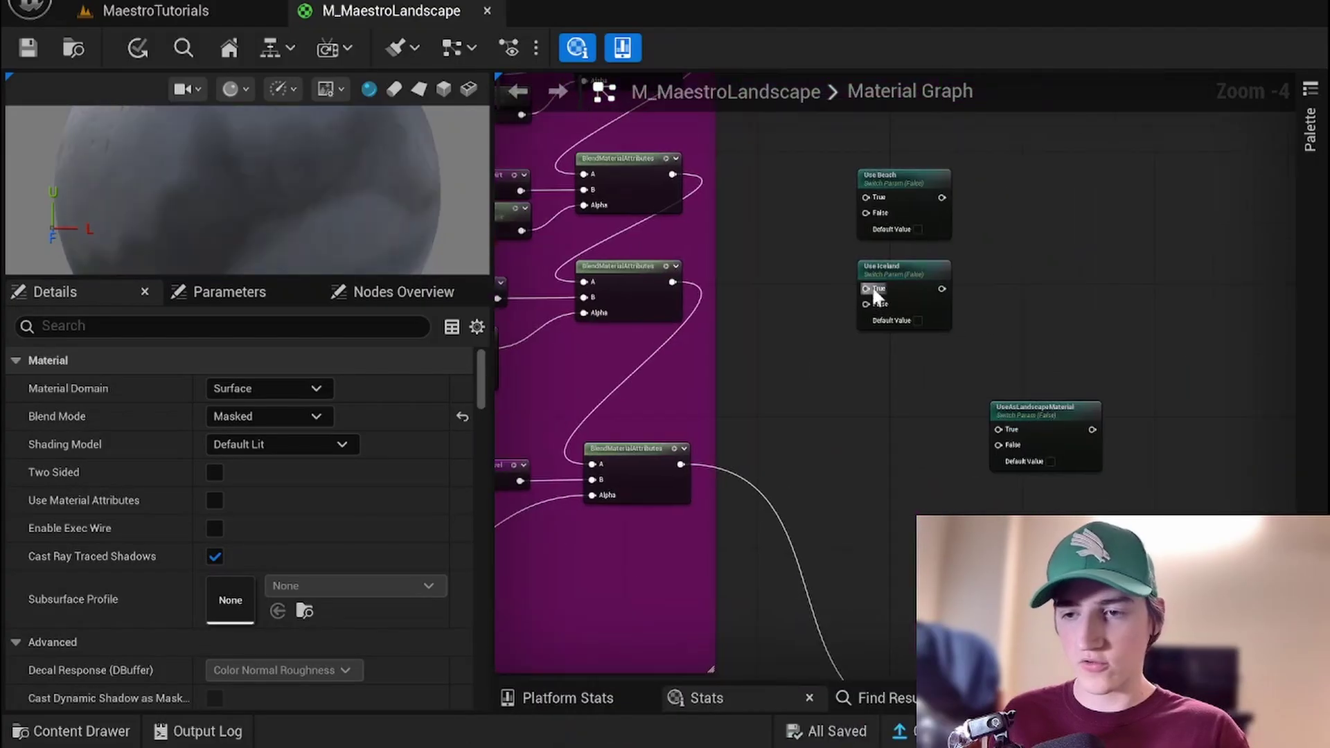
left_click_drag(874, 291, 893, 364)
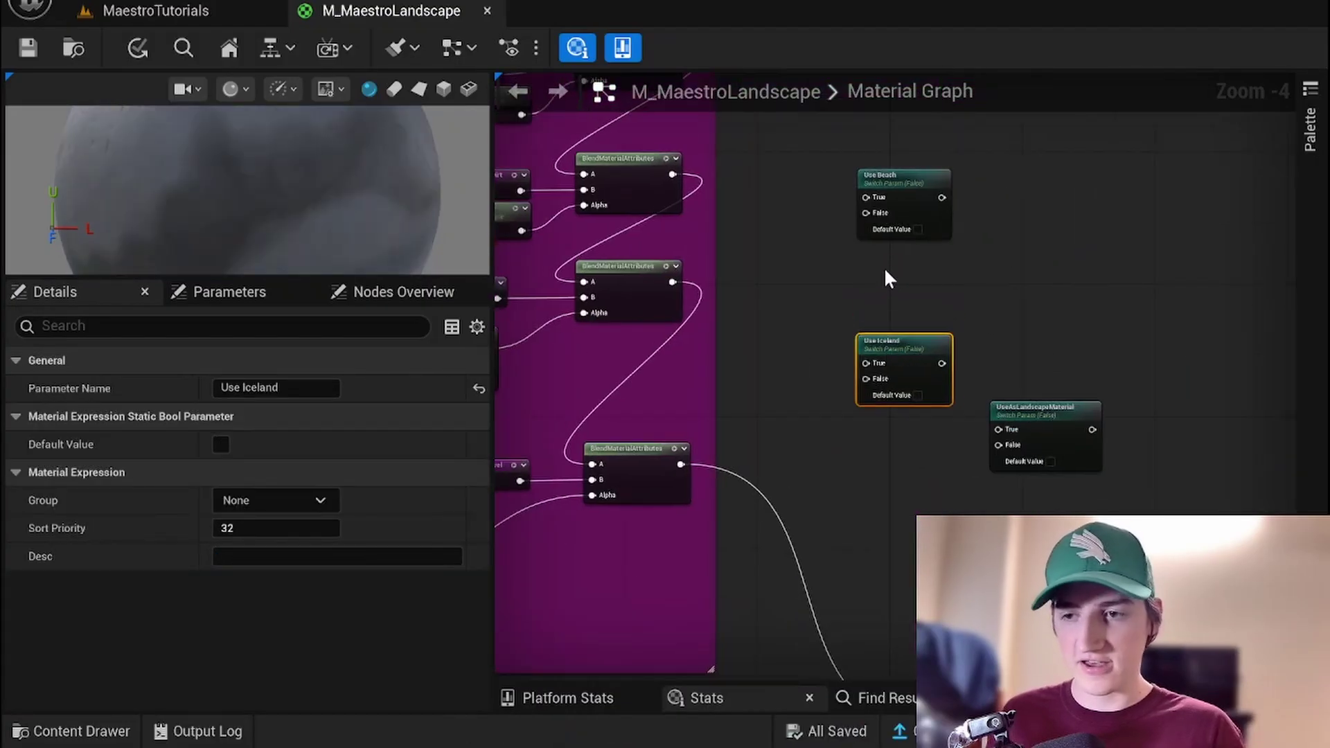
key("ctrl+d")
left_click_drag(925, 272, 903, 252)
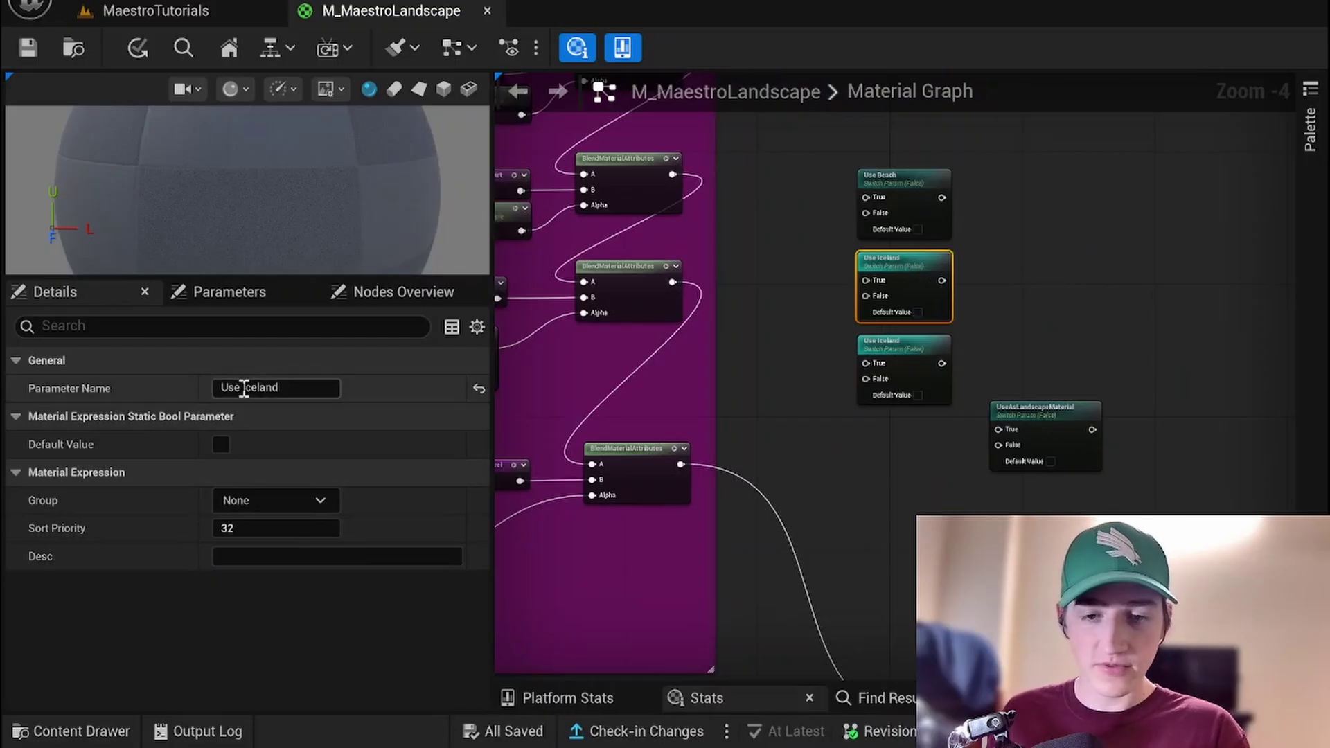
Rename the middle switch parameter, between Use Beach and Use Iceland, to Use Grassland_Dirt
left_click_drag(244, 388, 392, 388)
type("G")
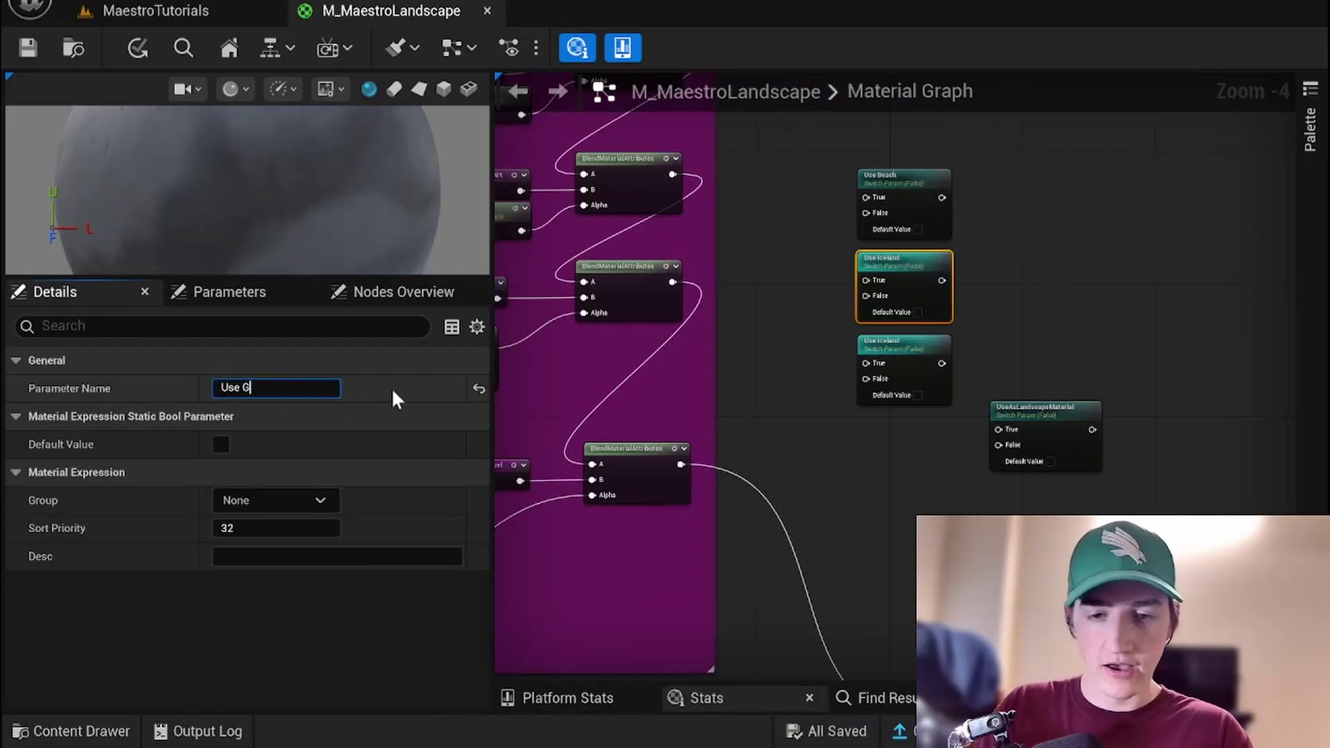
type("ras")
key("BackSpace")
key("BackSpace")
key("BackSpace")
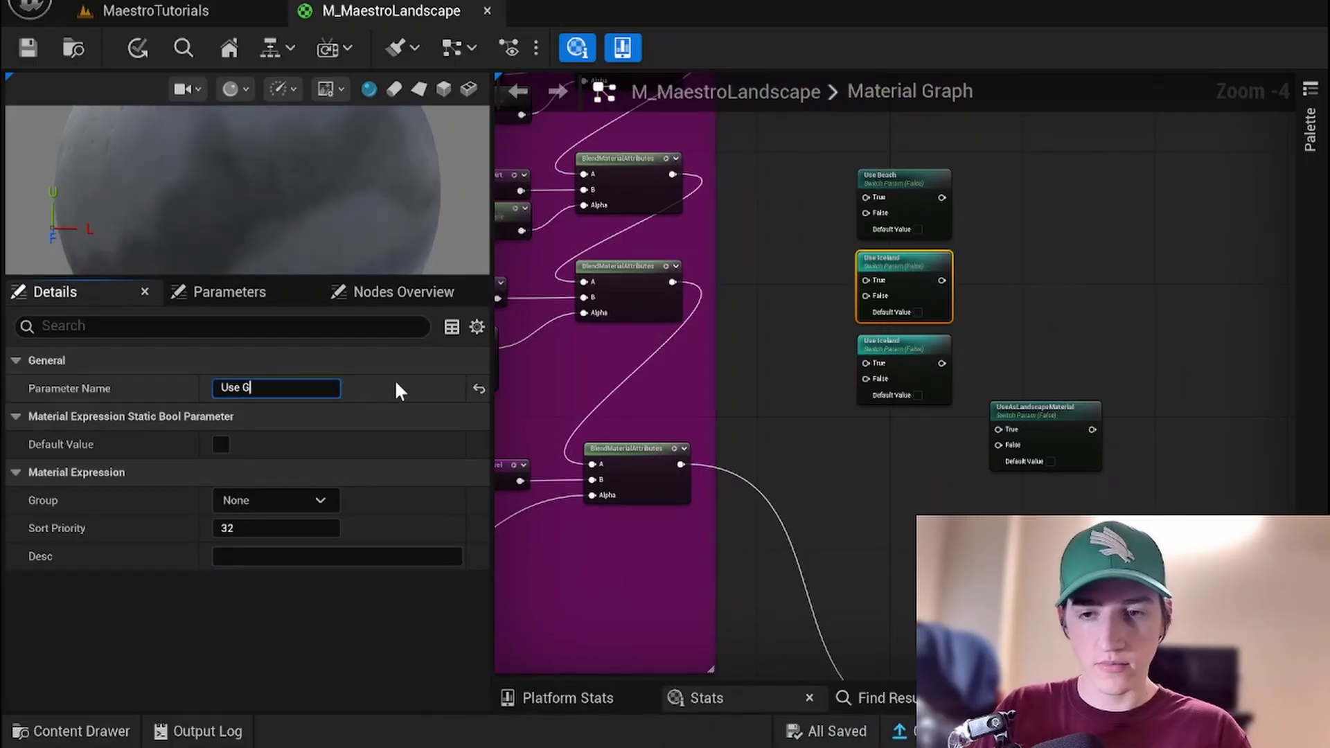
type("rassland")
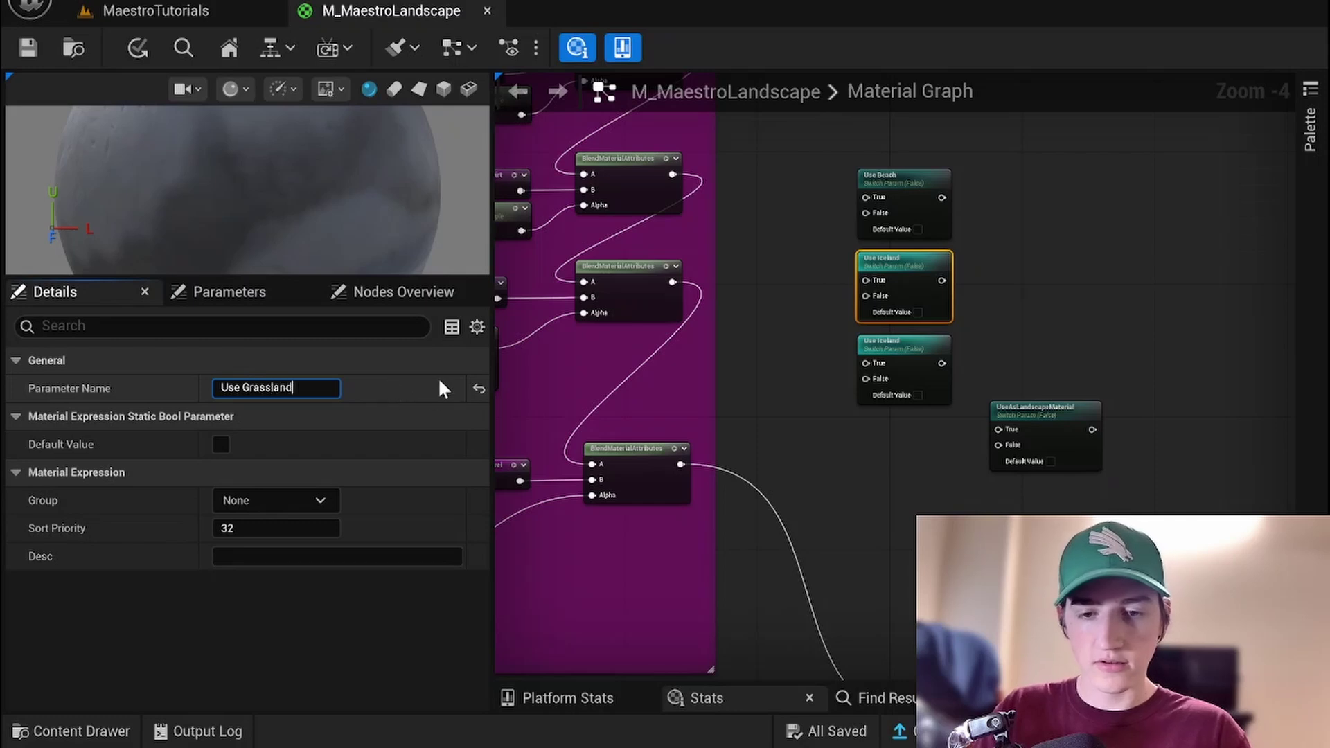
type("_Dirt")
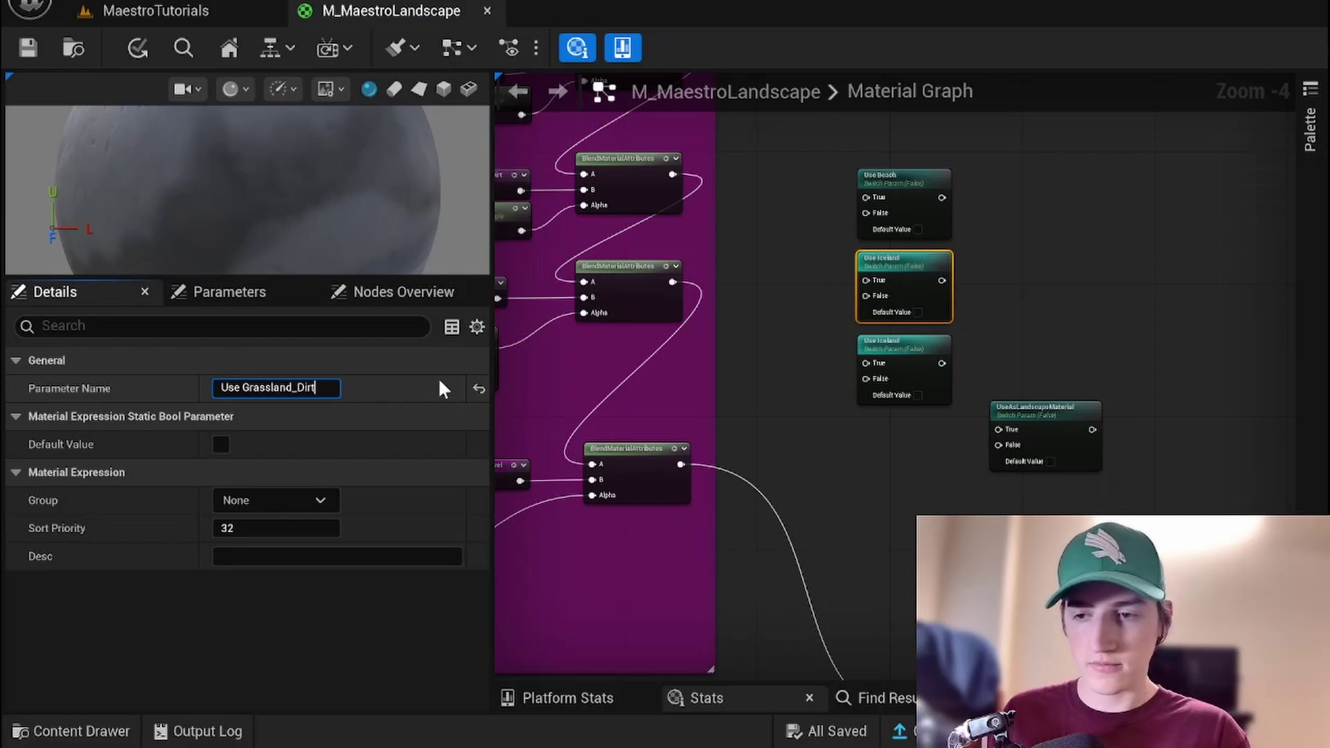
key("Return")
left_click(873, 483)
right_click_drag(879, 479, 838, 459)
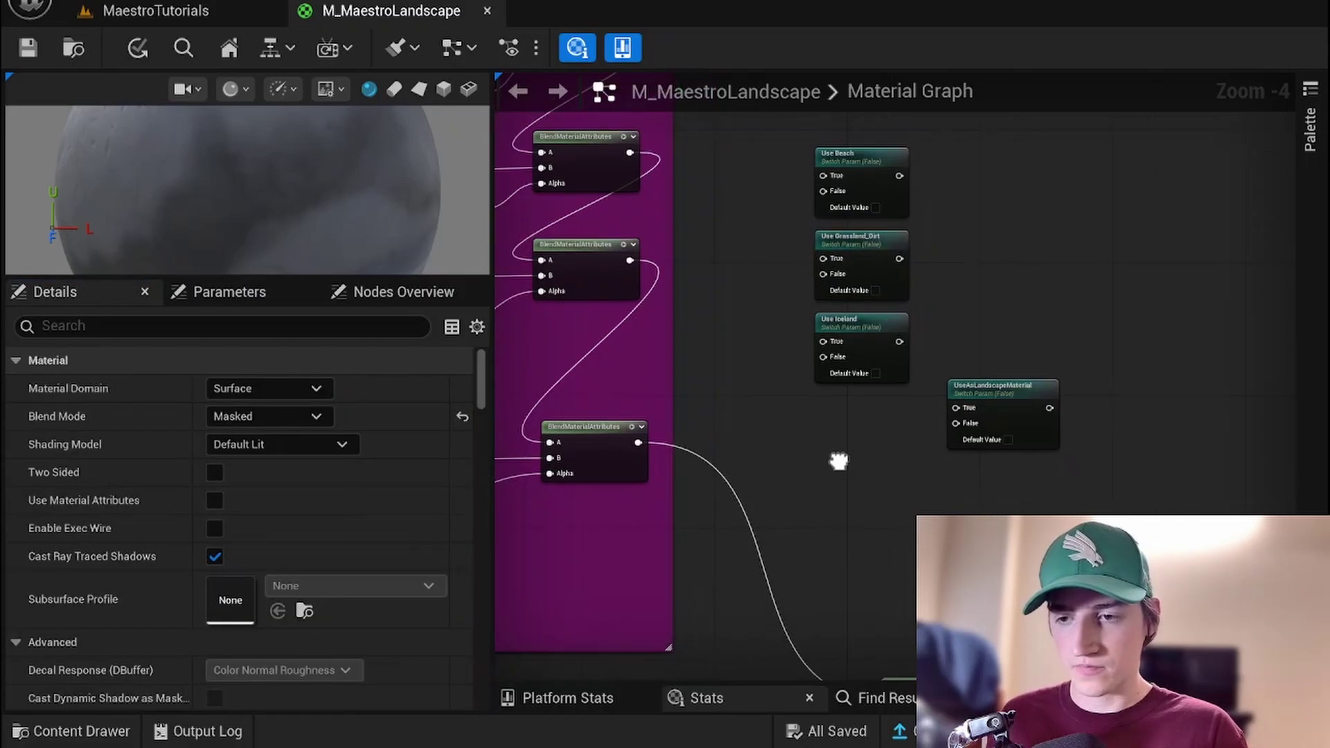
Duplicate the Use Iceland switch directly below itself and rename the copy to Use Gravel Path
left_click(853, 330)
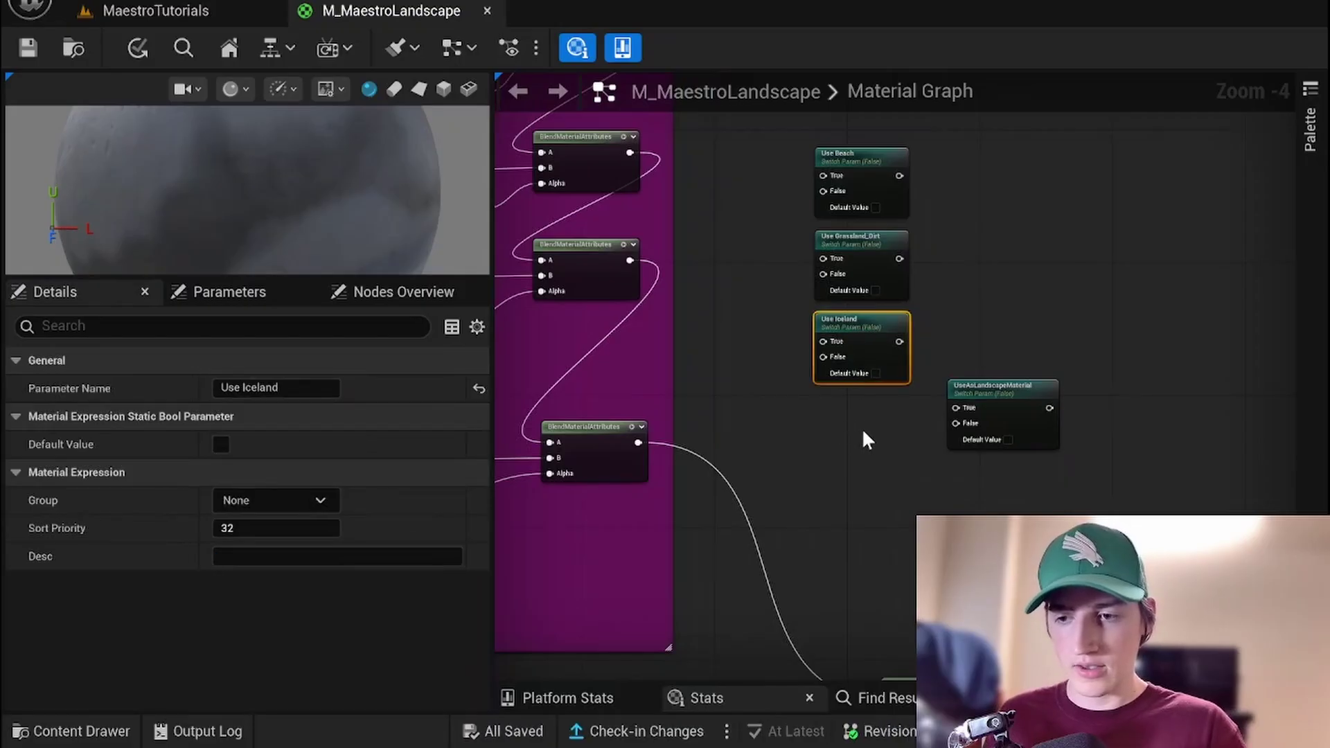
key("ctrl+d")
left_click_drag(871, 421, 856, 405)
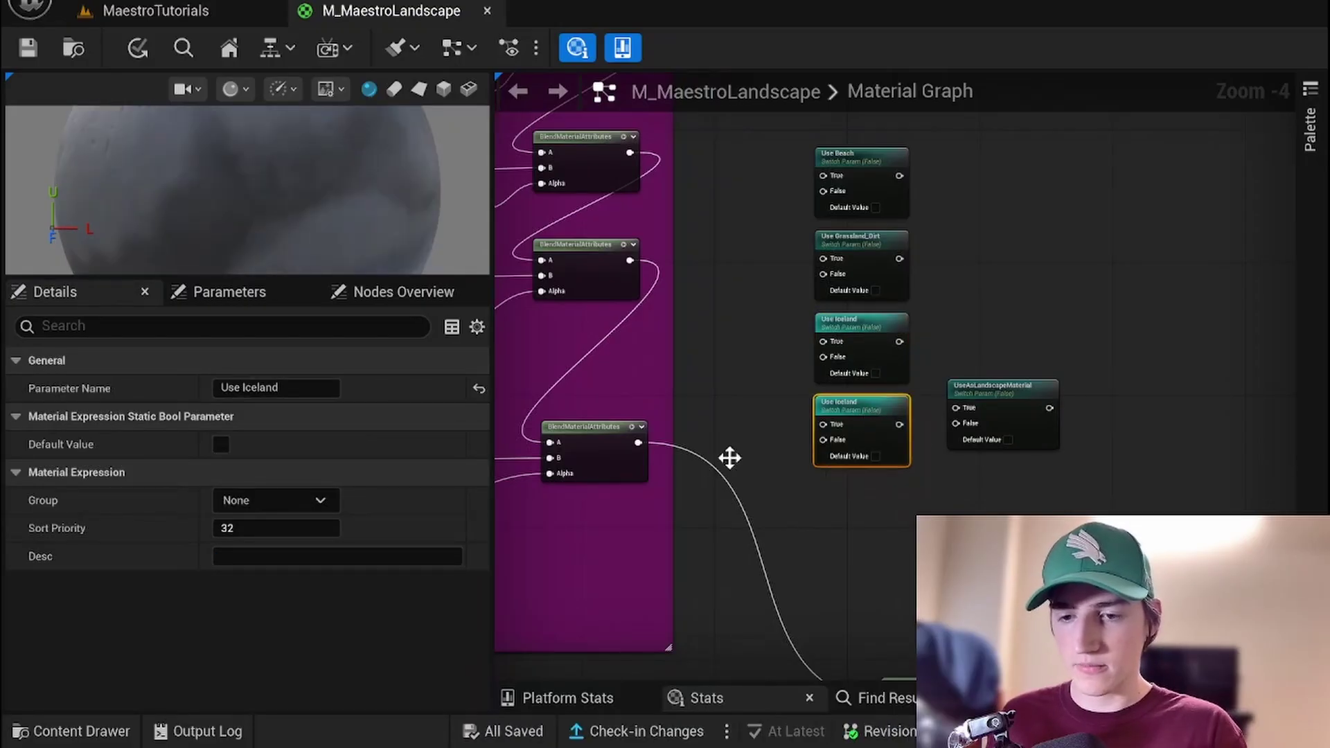
right_click_drag(729, 457, 766, 484)
left_click_drag(243, 387, 377, 382)
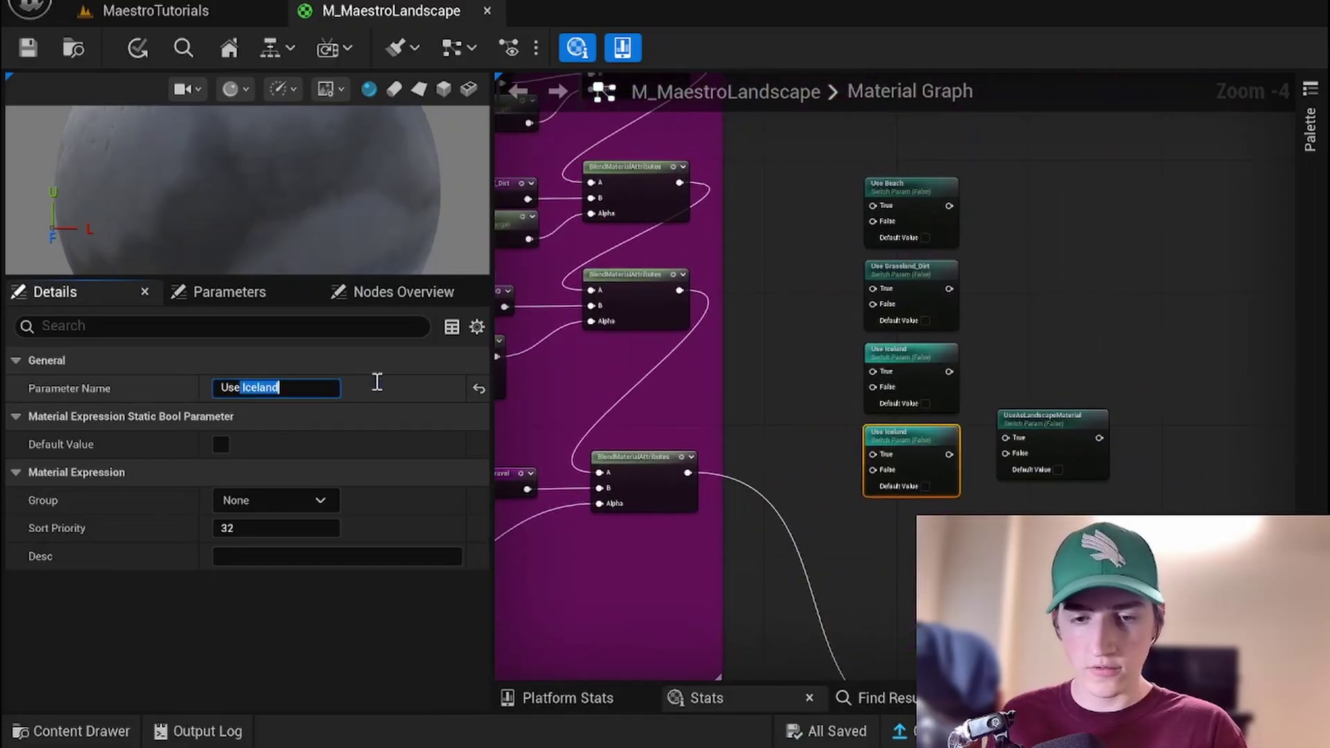
type("GravelPa")
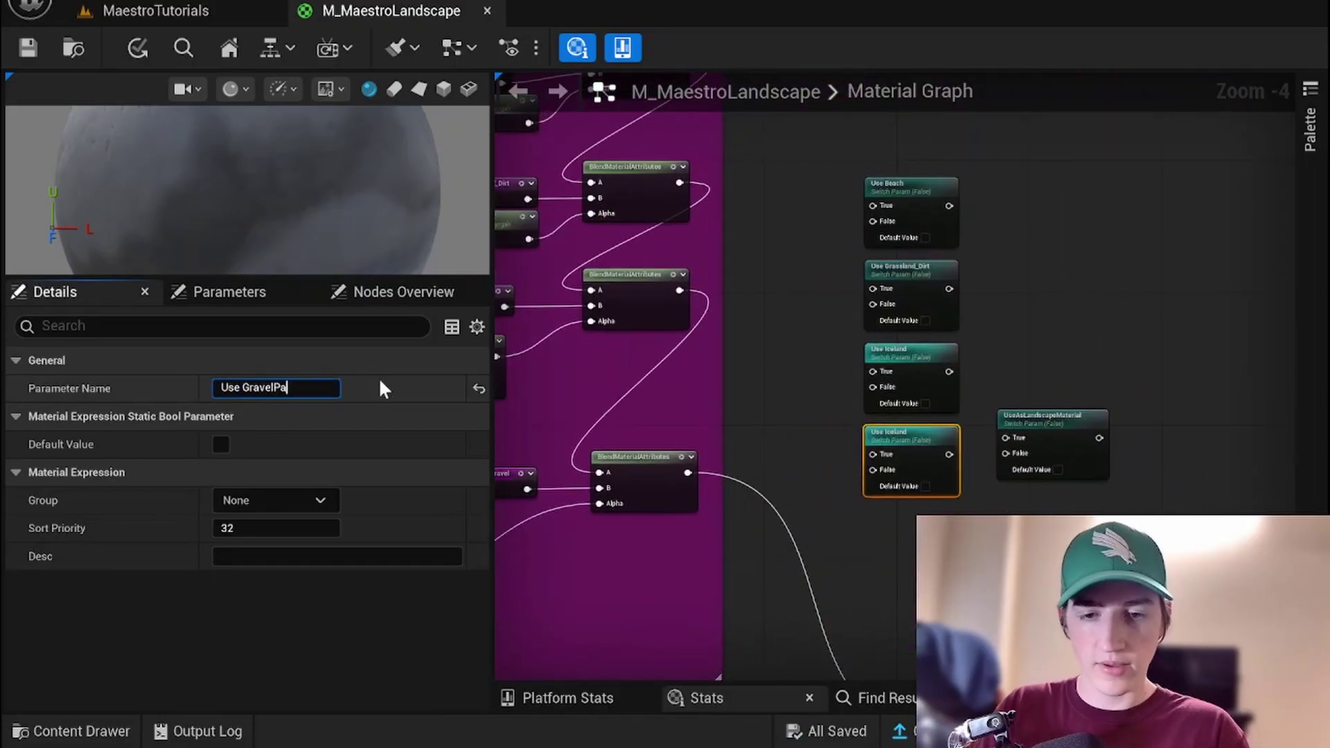
key("BackSpace")
key("BackSpace")
type("Path")
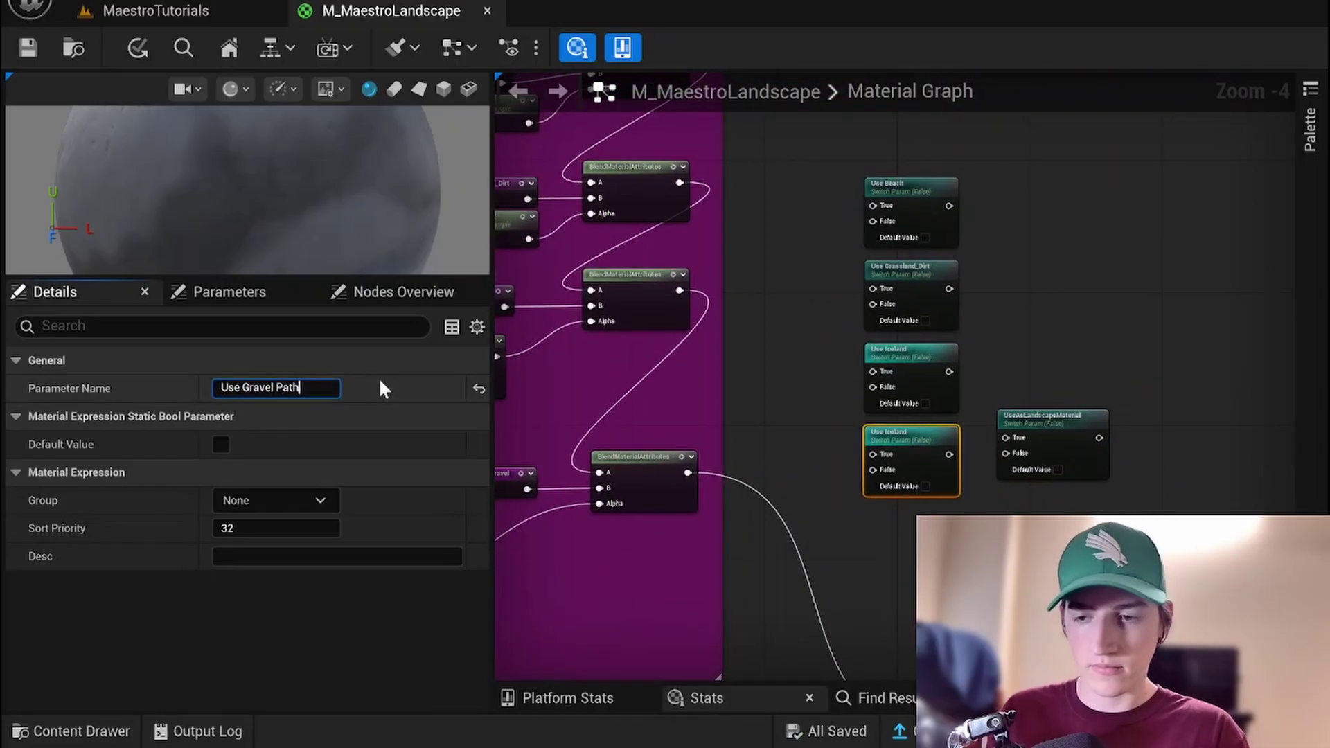
key("Return")
left_click(1044, 337)
Move the UseAsLandscapeMaterial switch and the four layer switches further away from the blend nodes to free space for their inputs
right_click_drag(1015, 323, 1008, 438)
right_click_drag(798, 224, 626, 71)
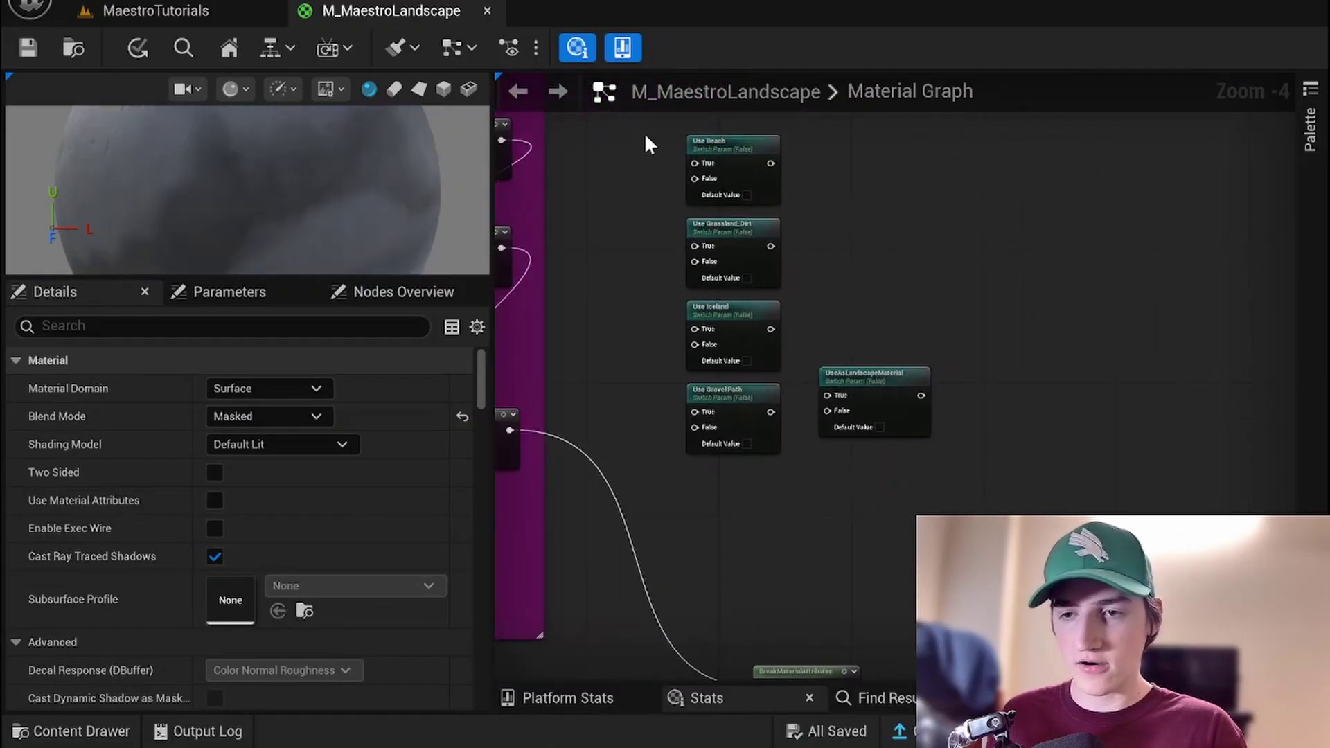
left_click_drag(647, 133, 777, 433)
right_click_drag(777, 433, 749, 537)
left_click_drag(834, 485, 1004, 508)
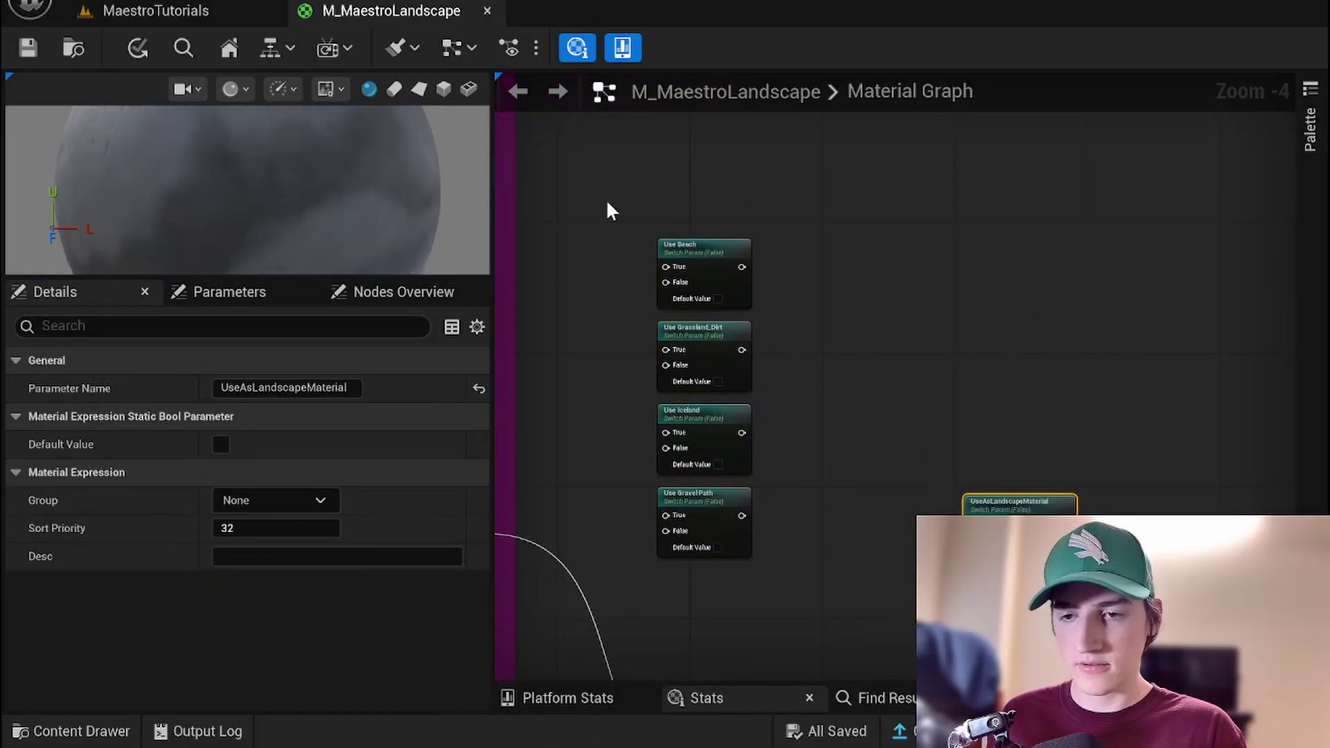
left_click_drag(594, 195, 726, 547)
left_click_drag(713, 256, 912, 208)
Add a PAINT - Beach named reroute node in the free space before the Use Beach switch
right_click_drag(706, 180, 741, 260)
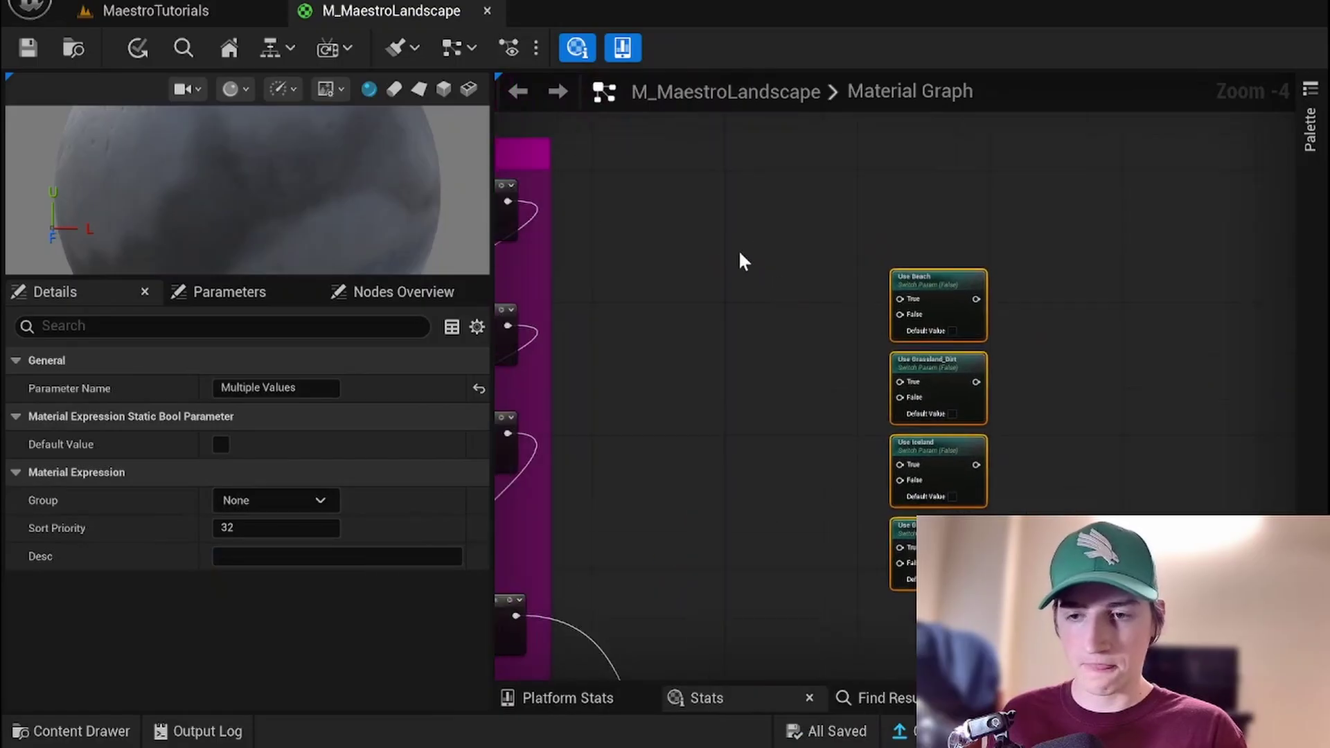
right_click(718, 232)
type("paint")
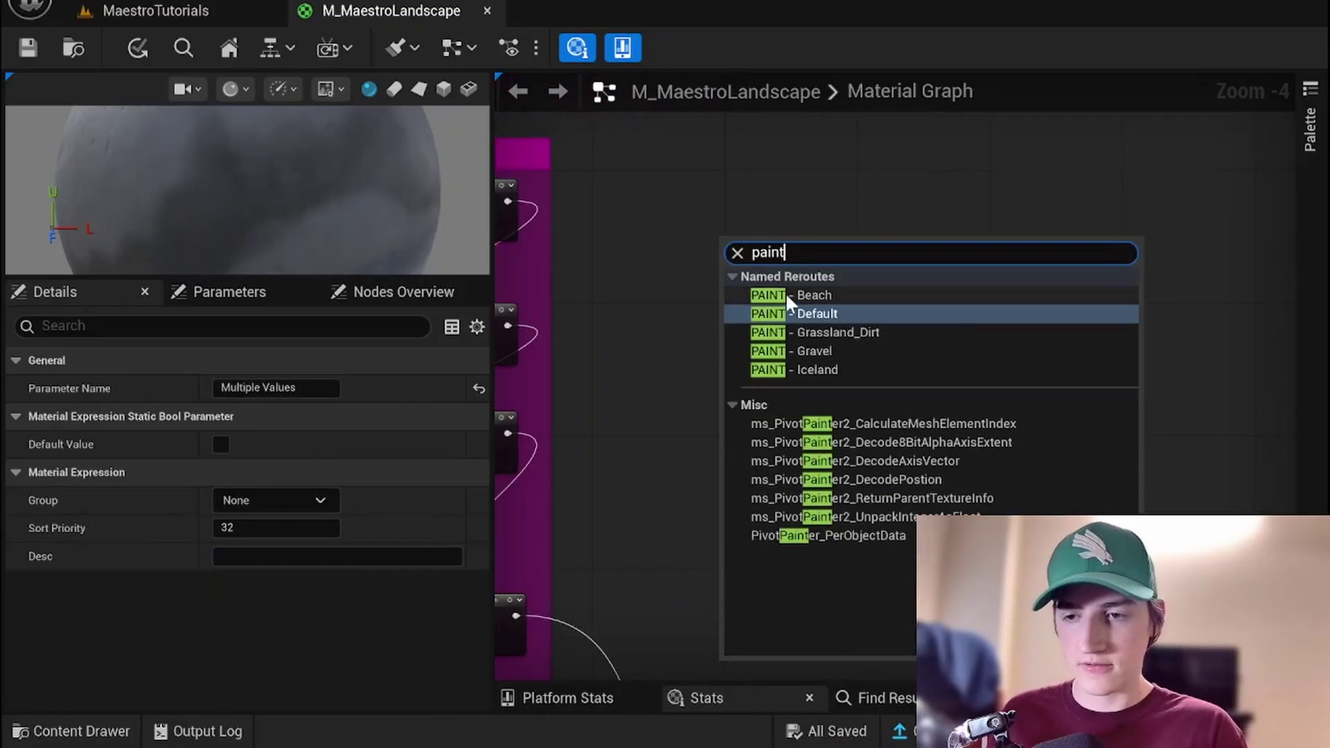
key("Escape")
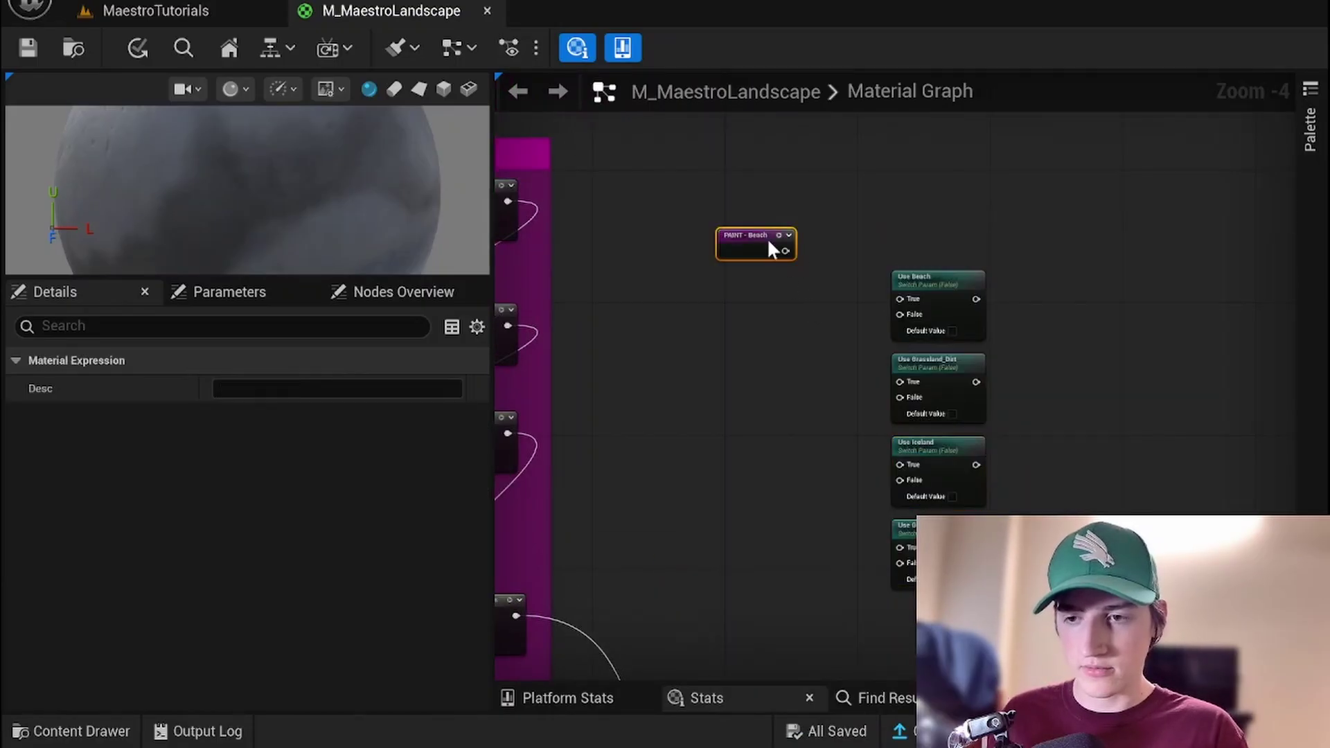
left_click_drag(769, 243, 764, 302)
Add a PAINT - Default named reroute for the False input of Use Beach, and connect PAINT - Beach to its True input
right_click(736, 251)
type("paint")
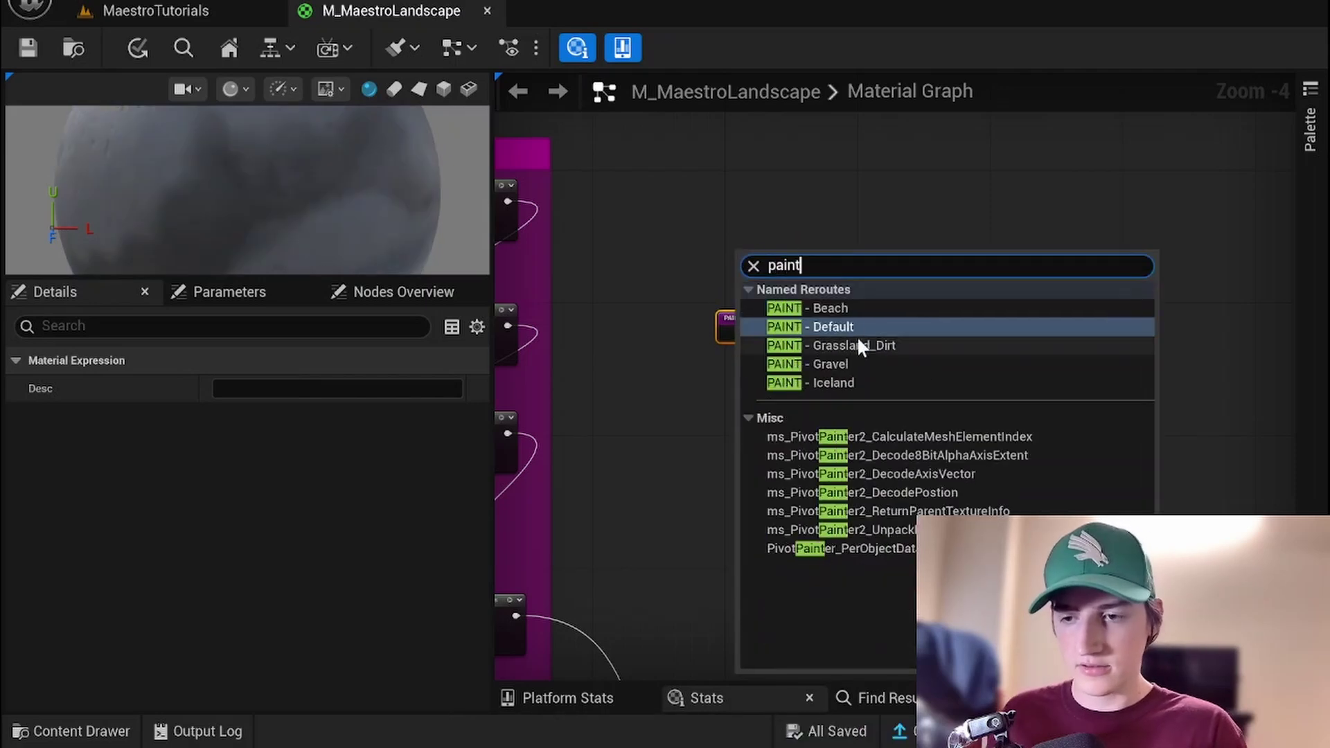
key("Return")
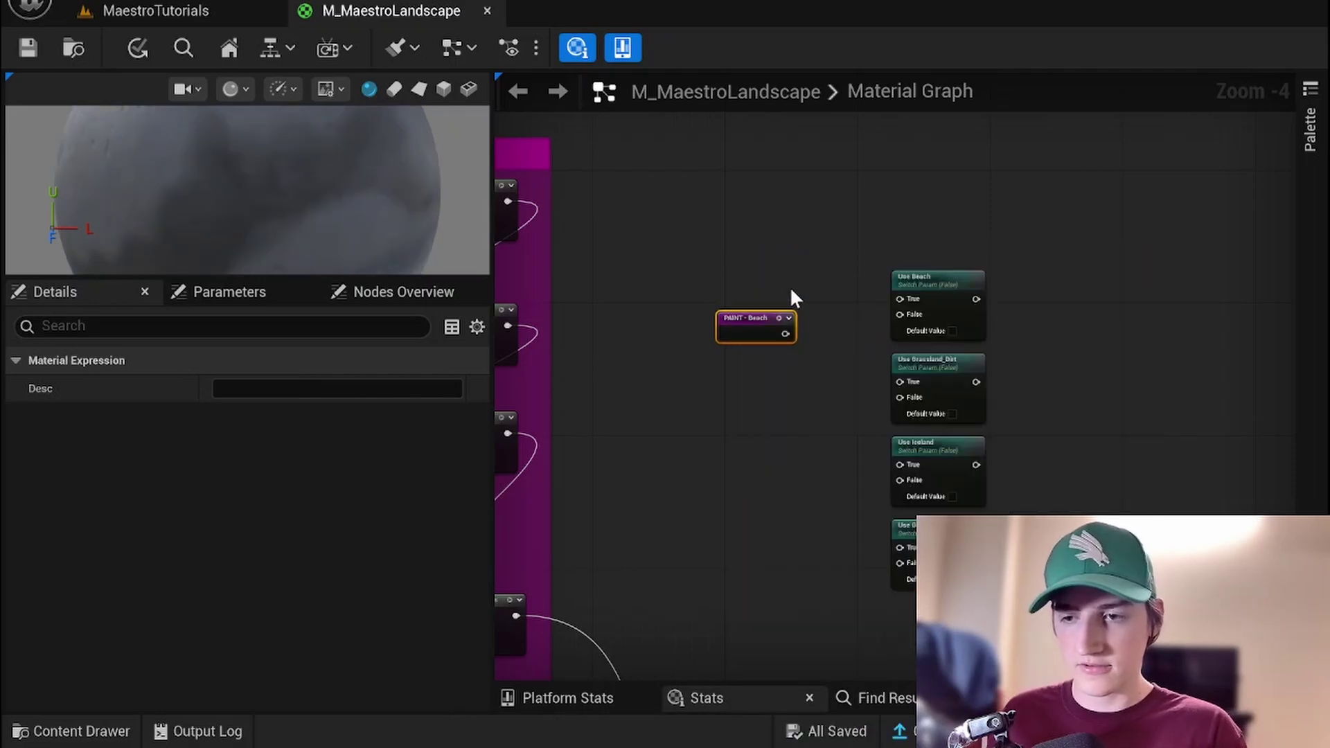
left_click_drag(805, 268, 903, 314)
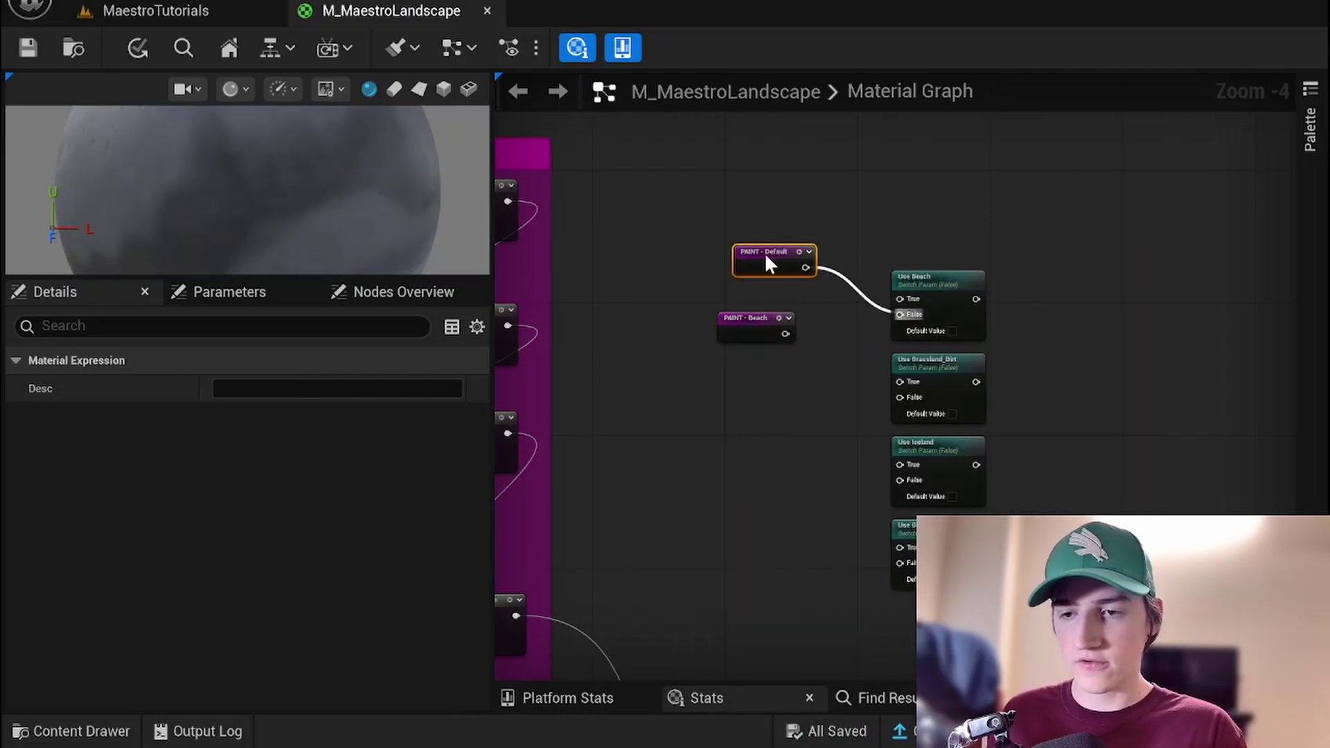
mouse_move(760, 256)
left_mouse_down()
mouse_move(712, 289)
mouse_move(756, 274)
mouse_move(757, 251)
mouse_move(755, 316)
left_mouse_up()
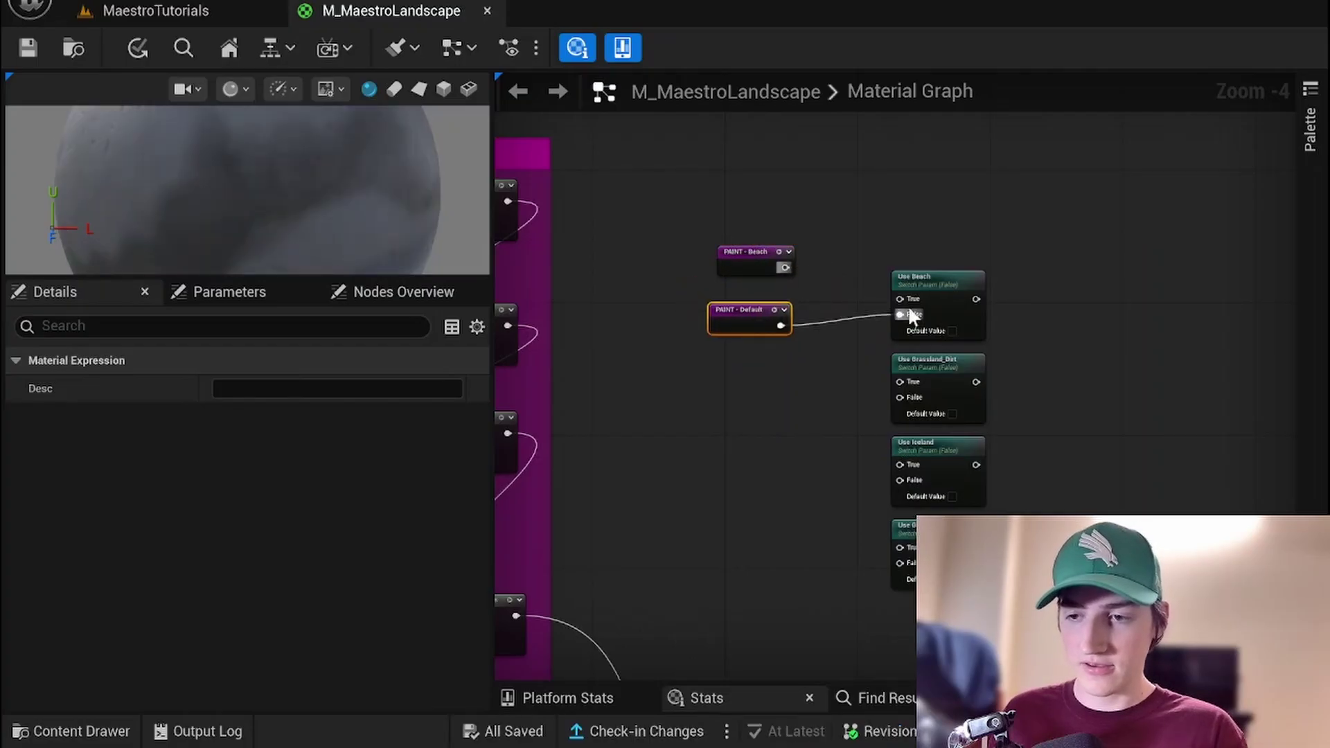
left_click_drag(784, 268, 911, 303)
left_click(1051, 323)
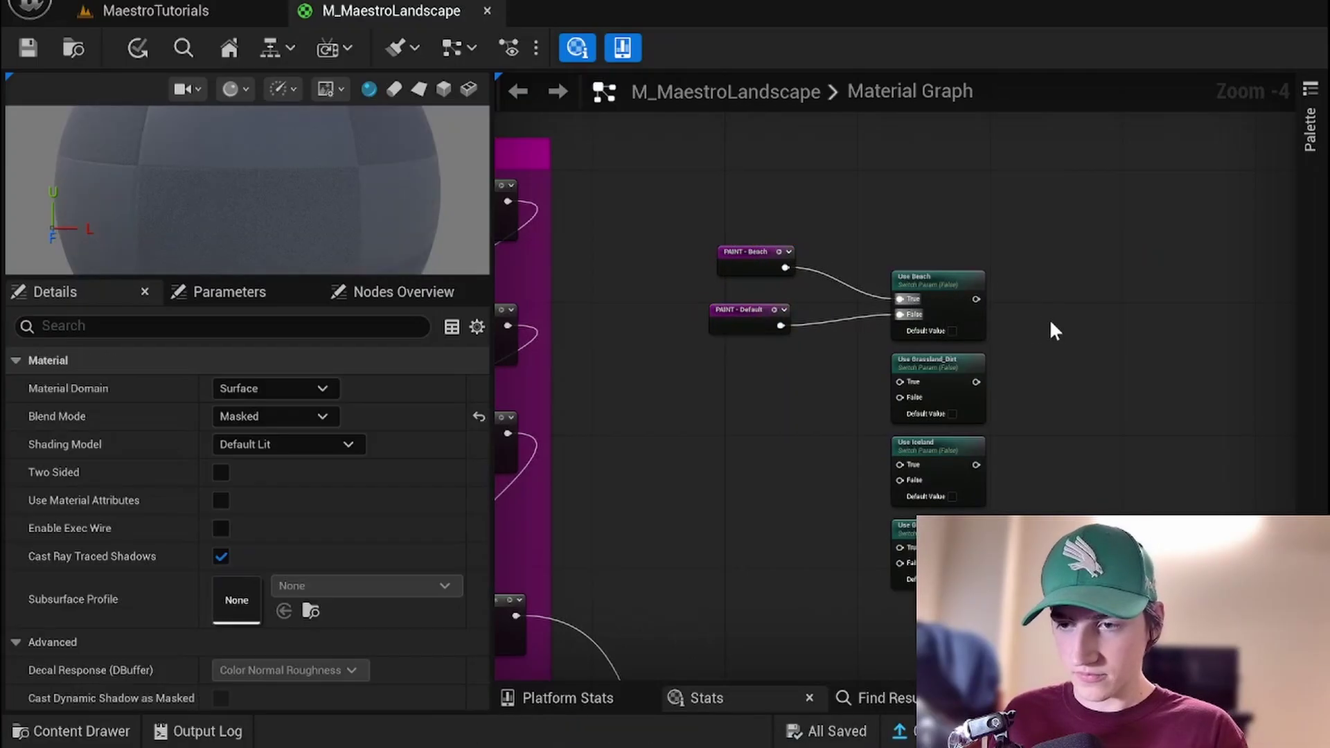
Connect Use Beach to the False input of Use Grassland_Dirt, and a new PAINT - Grassland_Dirt named reroute to its True input
right_click_drag(1051, 322, 993, 305)
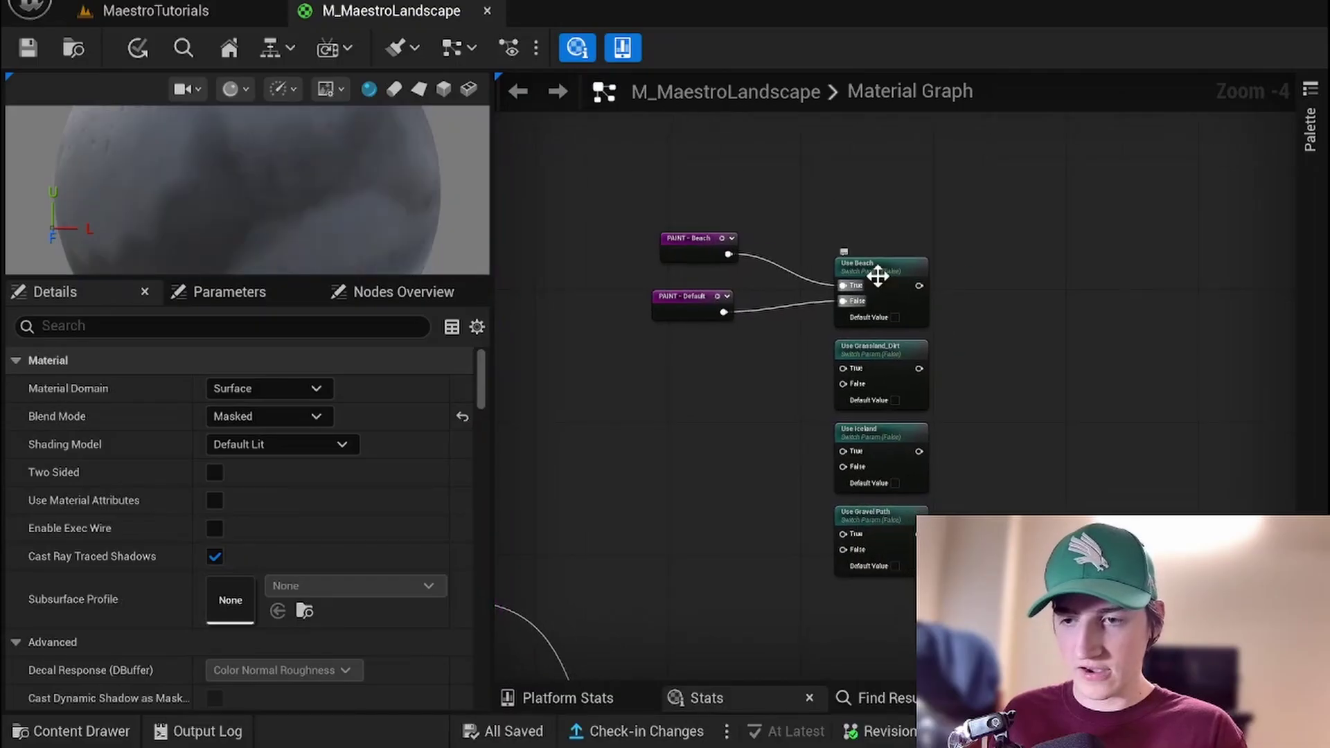
left_click_drag(887, 277, 848, 374)
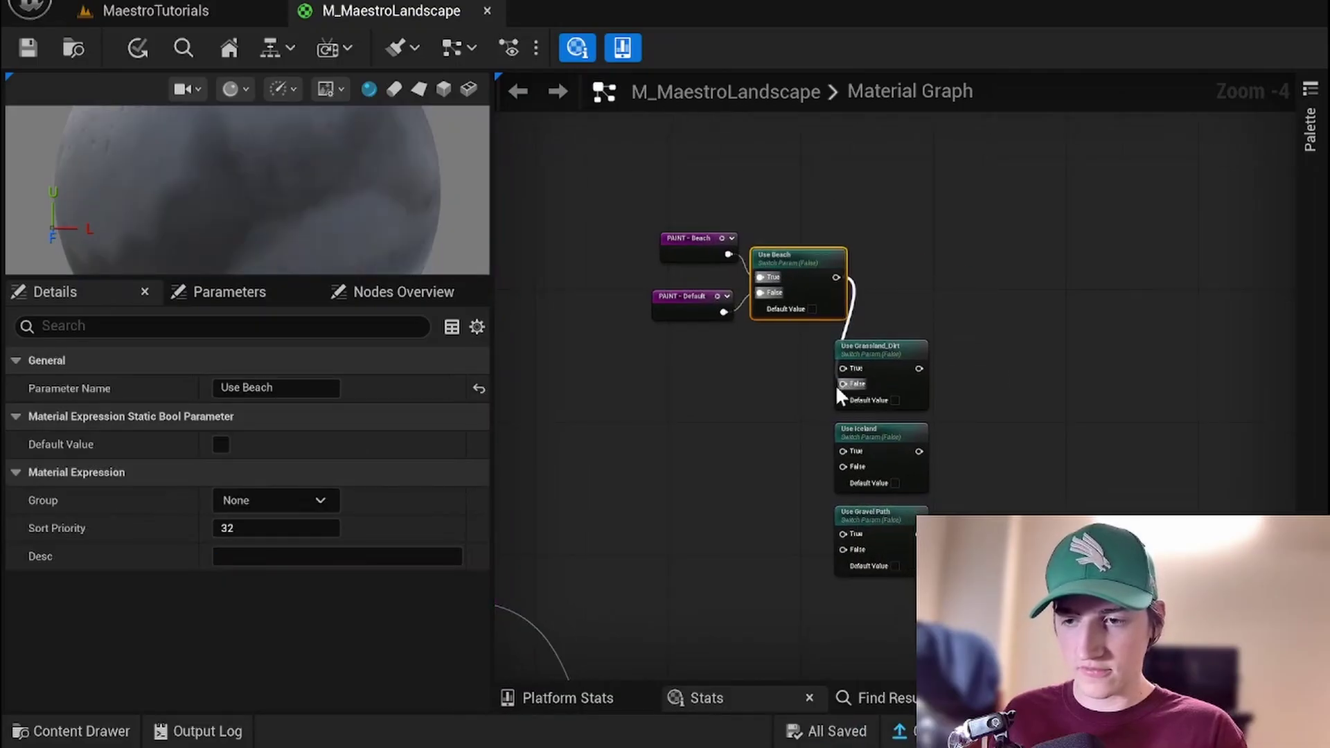
right_click(648, 370)
type("paint")
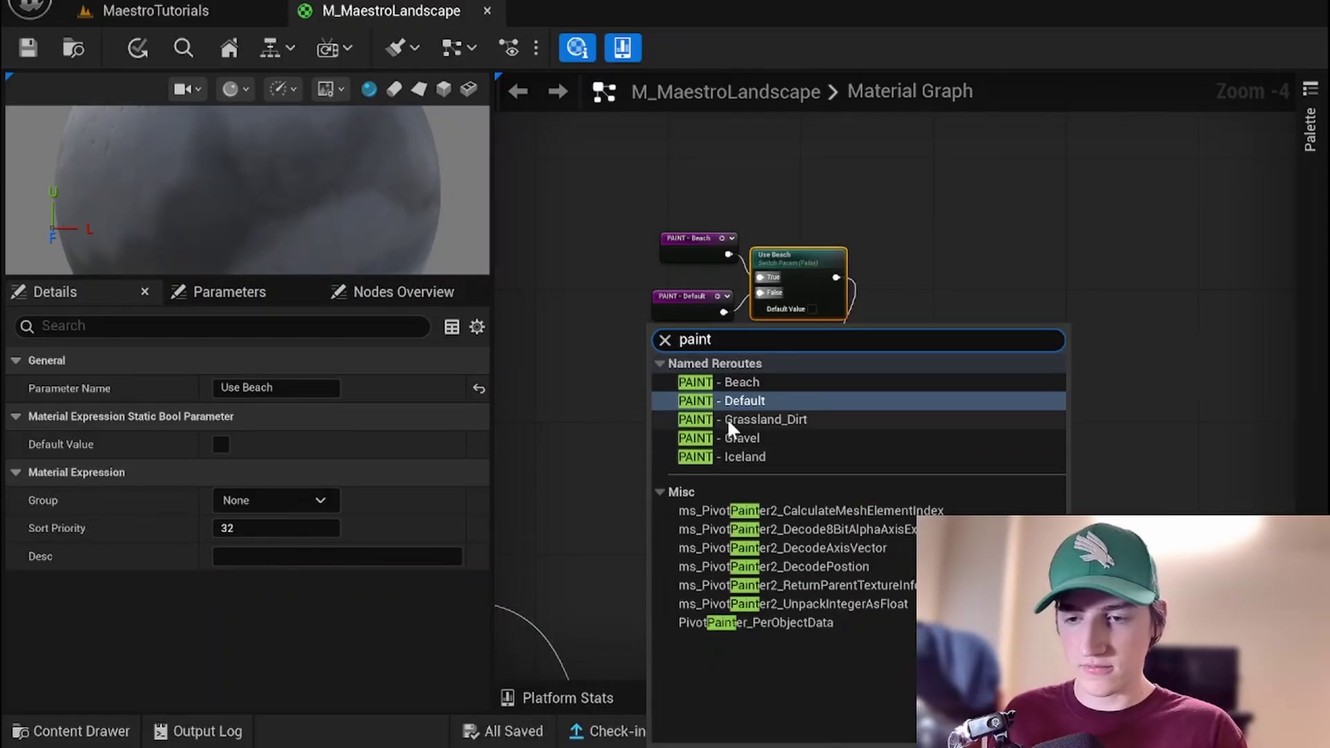
key("Escape")
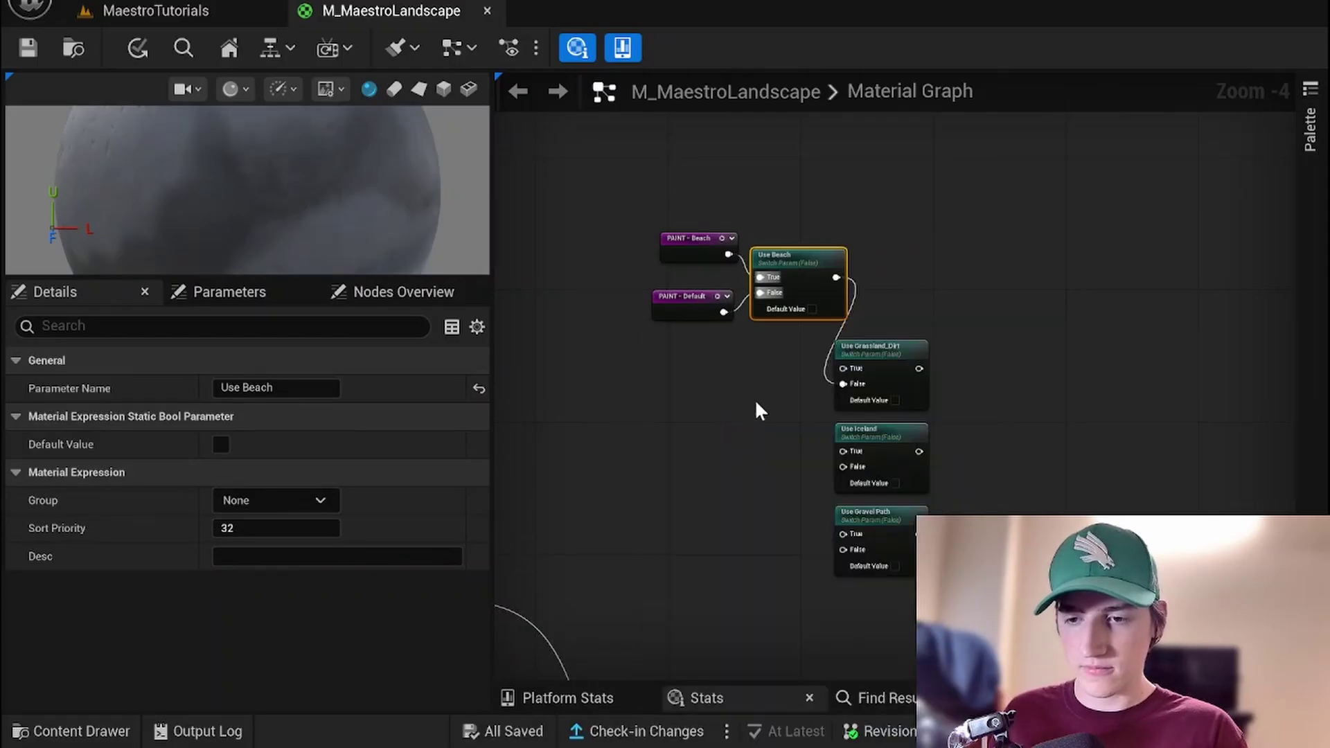
left_click_drag(738, 378, 843, 369)
right_click_drag(705, 360, 705, 289)
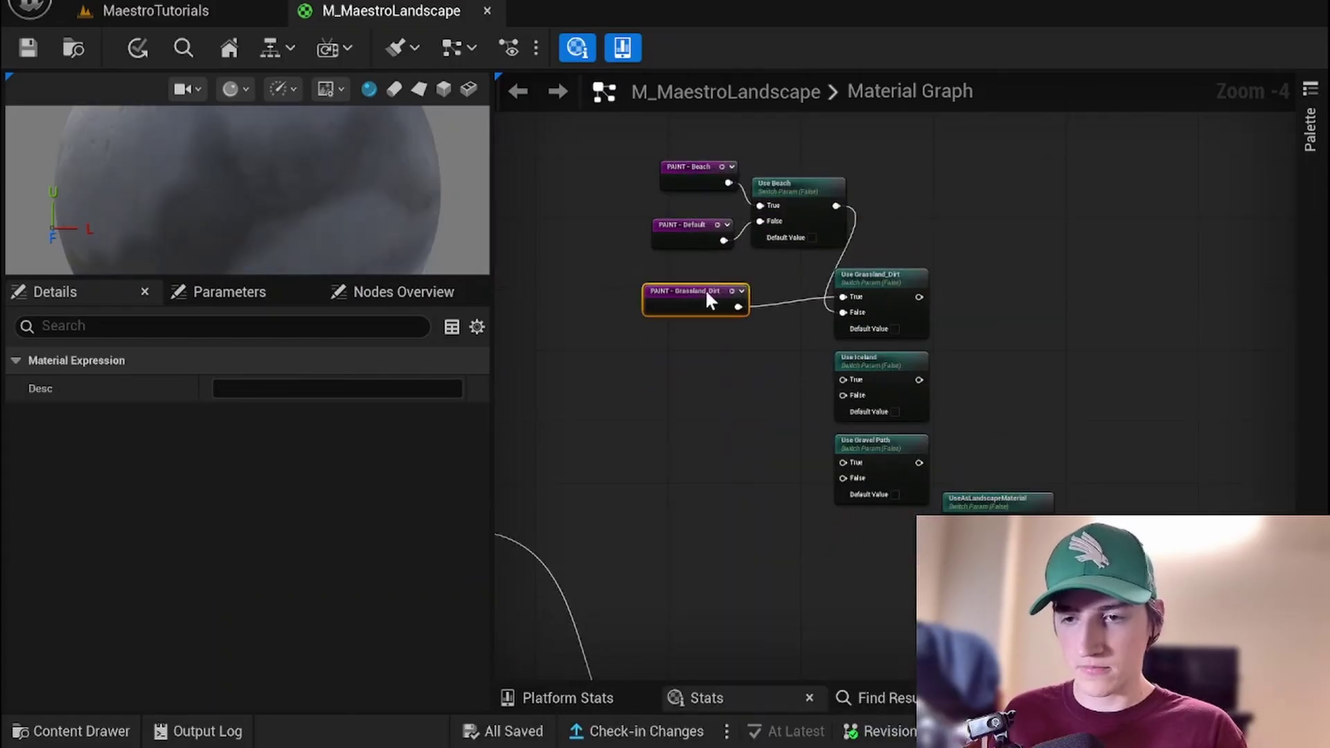
left_click_drag(700, 287, 700, 278)
Connect Use Grassland_Dirt to the False input of Use Iceland and realign Use Beach and its two reroutes with the switch column
mouse_move(919, 297)
left_mouse_down()
mouse_move(847, 400)
mouse_move(899, 360)
mouse_move(872, 356)
left_mouse_up()
mouse_move(647, 141)
left_mouse_down()
mouse_move(803, 242)
mouse_move(885, 202)
left_mouse_up()
left_click(725, 339)
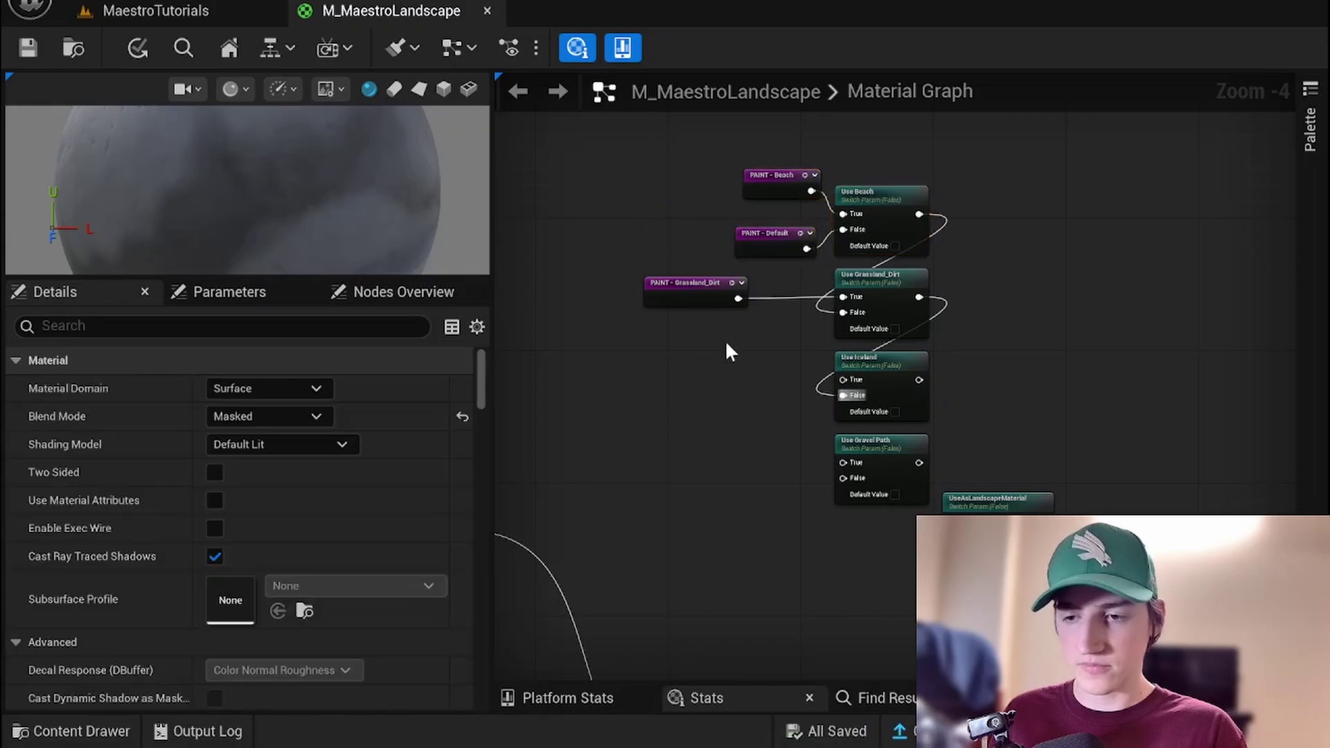
Add a PAINT - Iceland named reroute node and connect it to the True input of Use Iceland
right_click(654, 343)
type("paint")
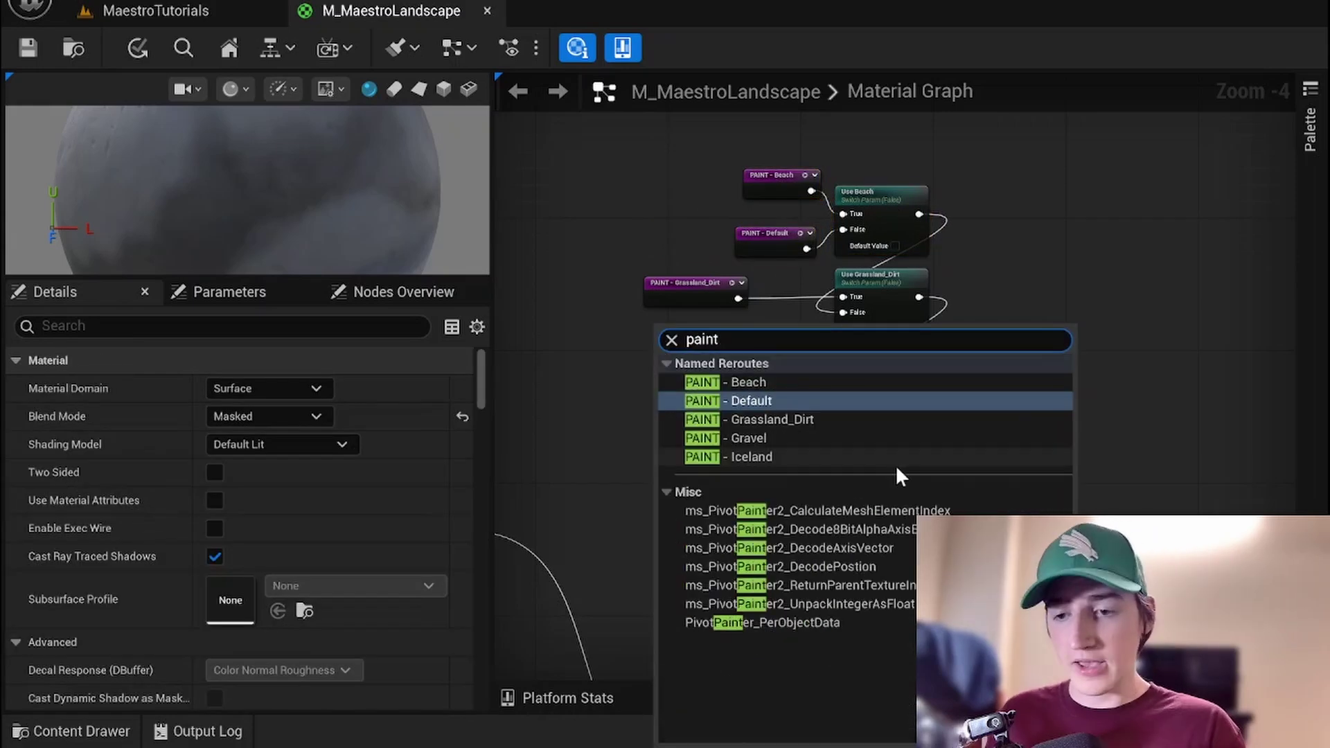
left_click(776, 456)
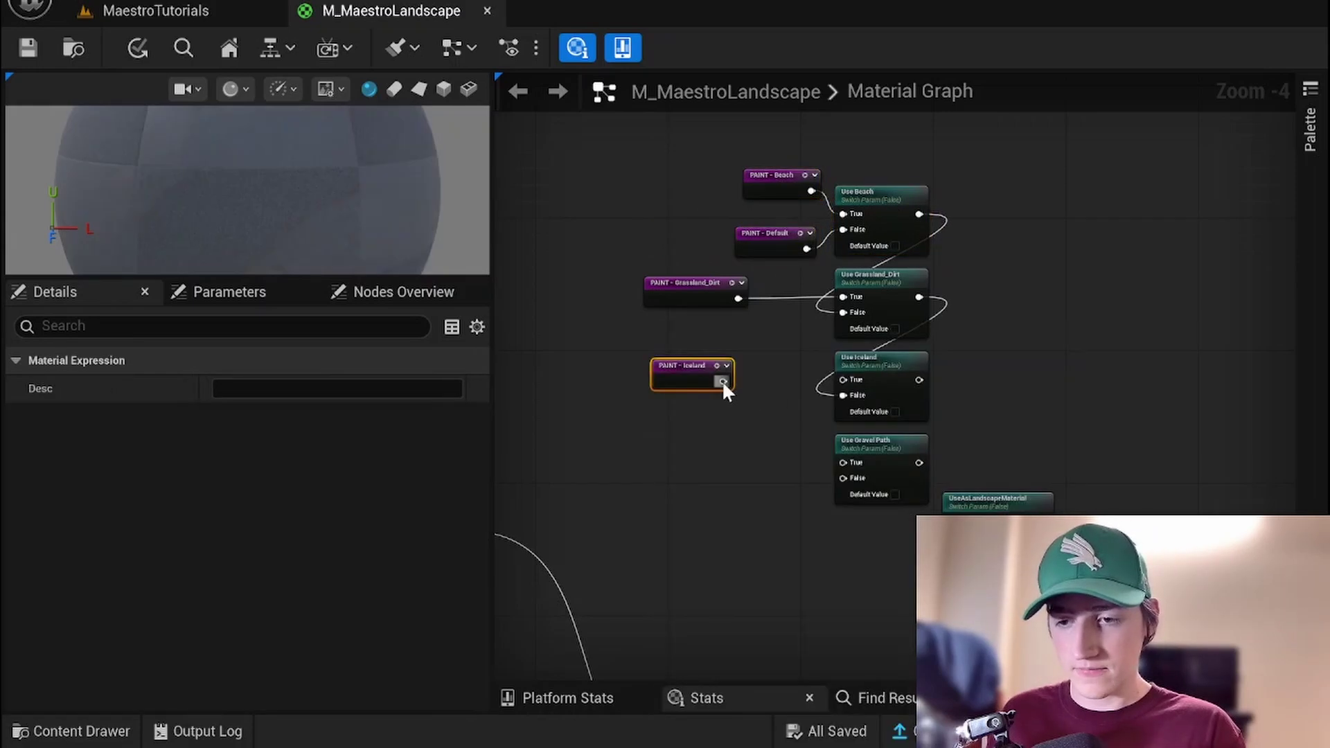
left_click_drag(722, 381, 849, 379)
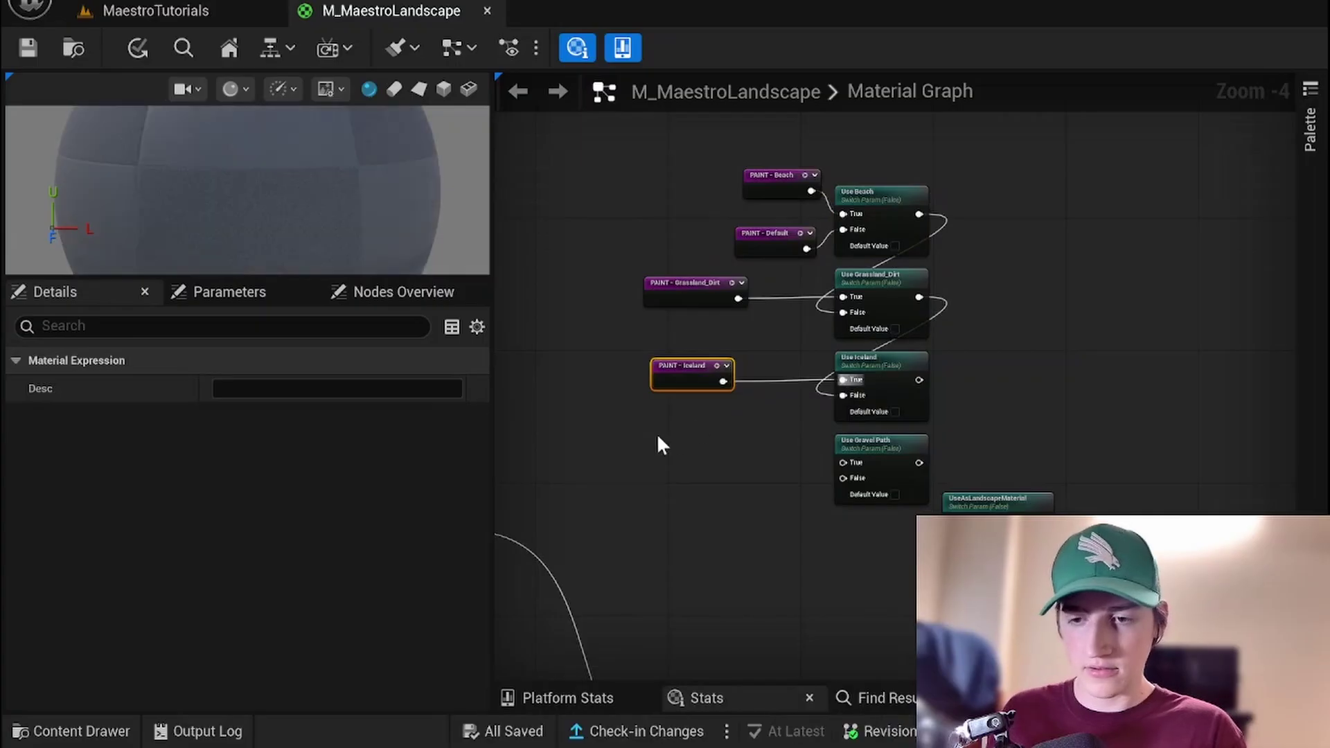
Connect a new PAINT - Gravel named reroute to the True input of Use Gravel Path, and Use Iceland to its False input
right_click(657, 433)
type("paint")
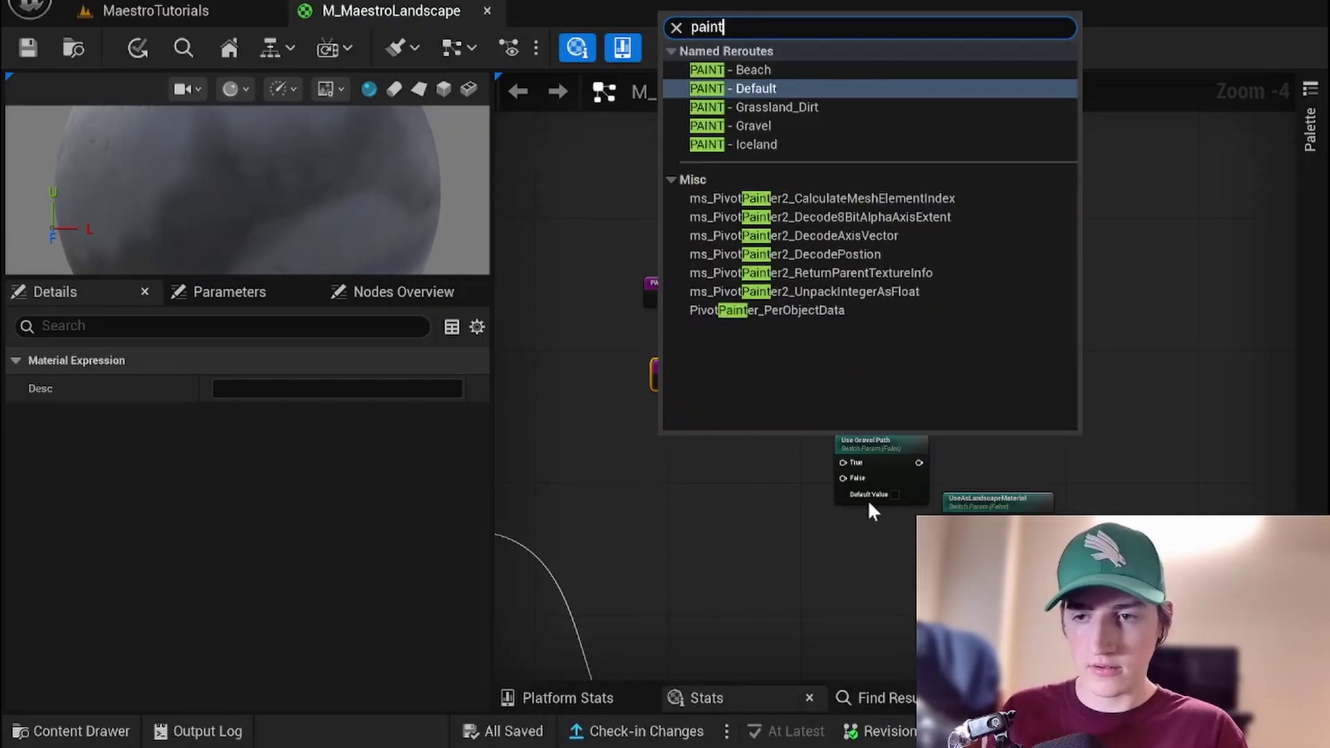
left_click(741, 125)
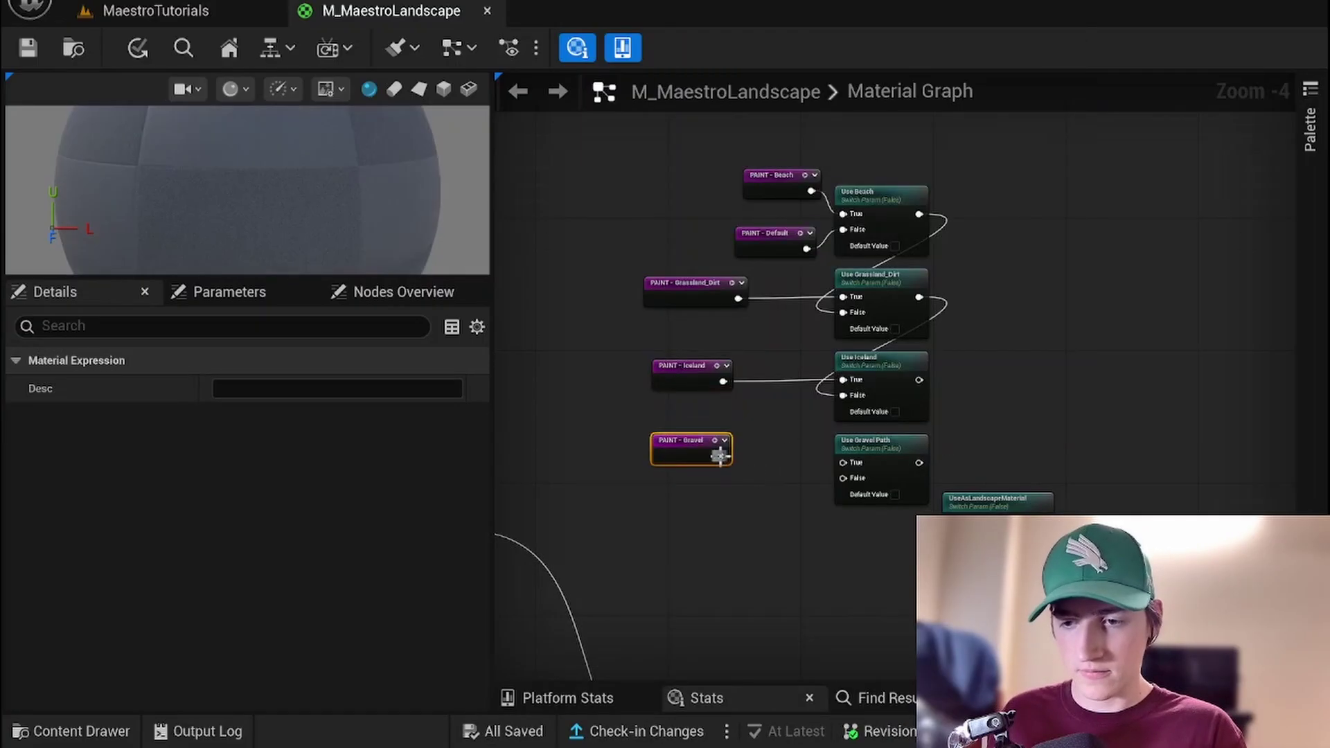
mouse_move(721, 456)
left_mouse_down()
mouse_move(845, 456)
mouse_move(842, 478)
left_mouse_up()
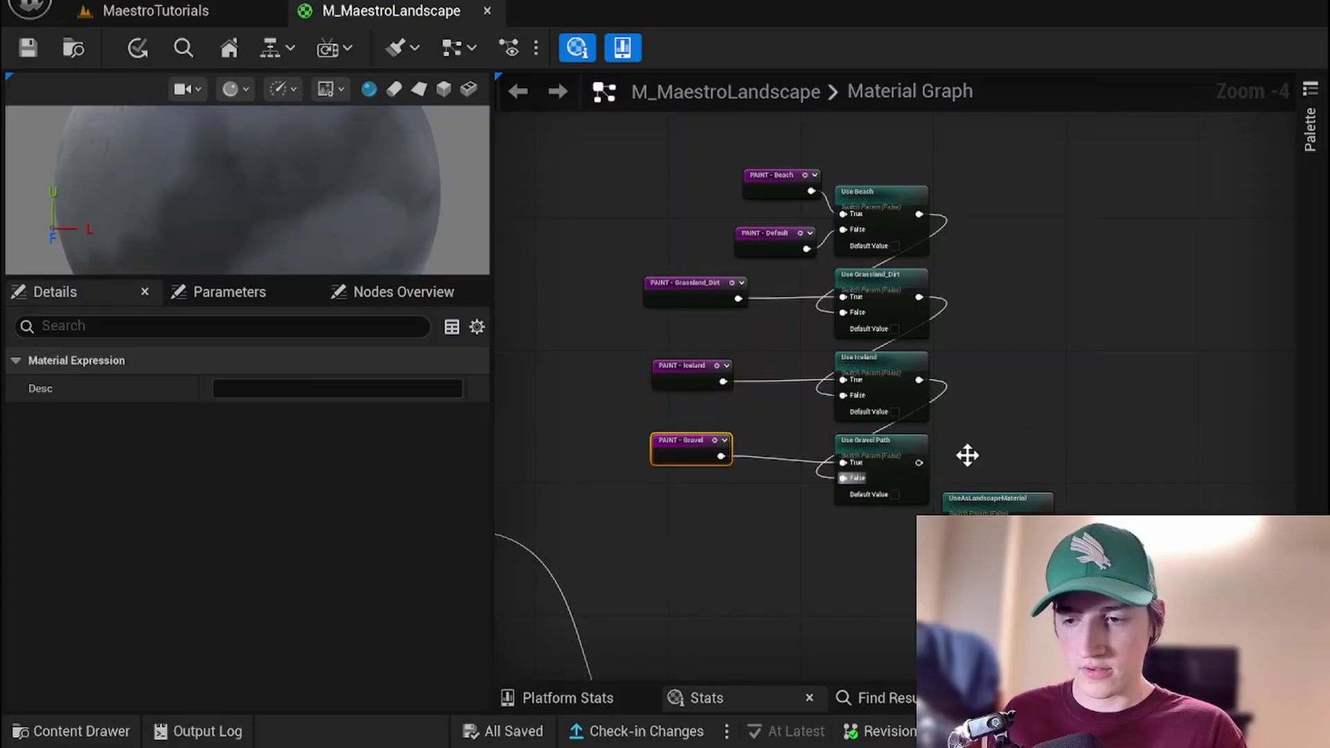
Connect Use Gravel Path to the False input of UseAsLandscapeMaterial and move that switch lower, closer to the BreakMaterialAttributes node
right_click_drag(995, 450, 917, 324)
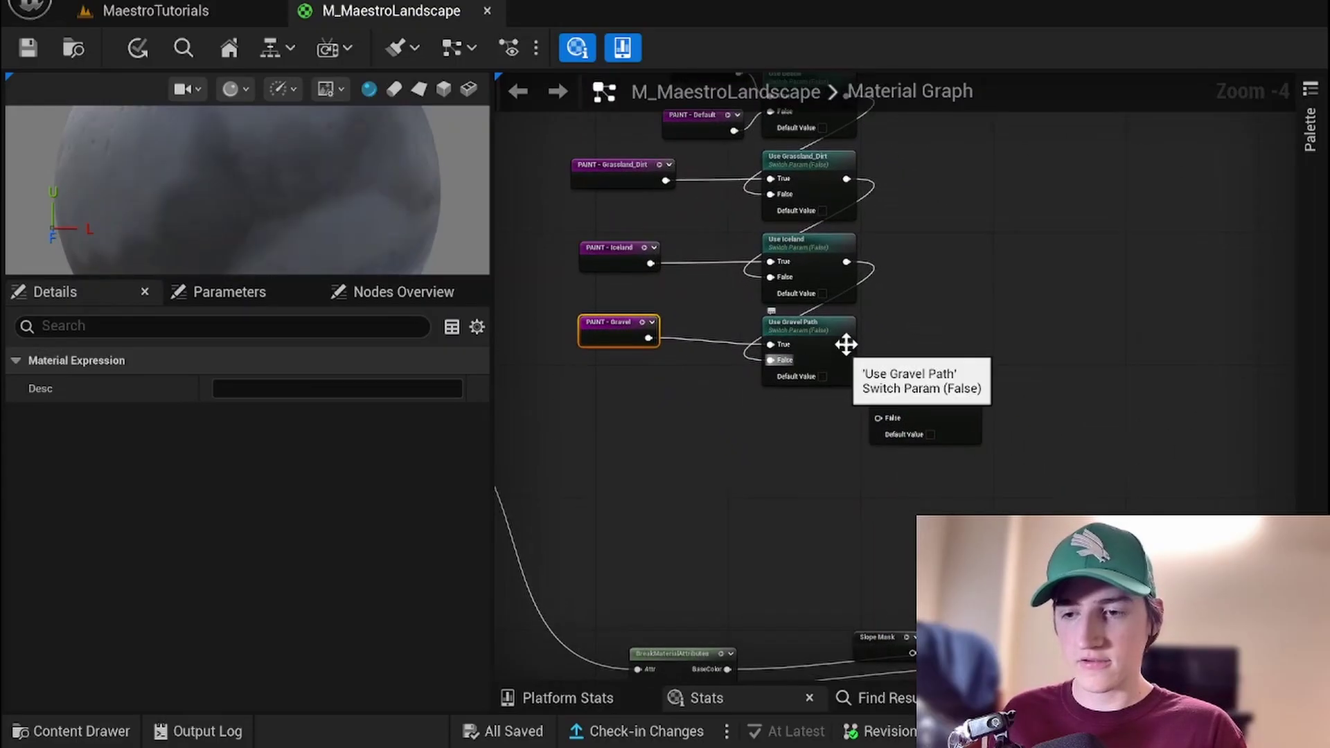
left_click_drag(846, 345, 880, 417)
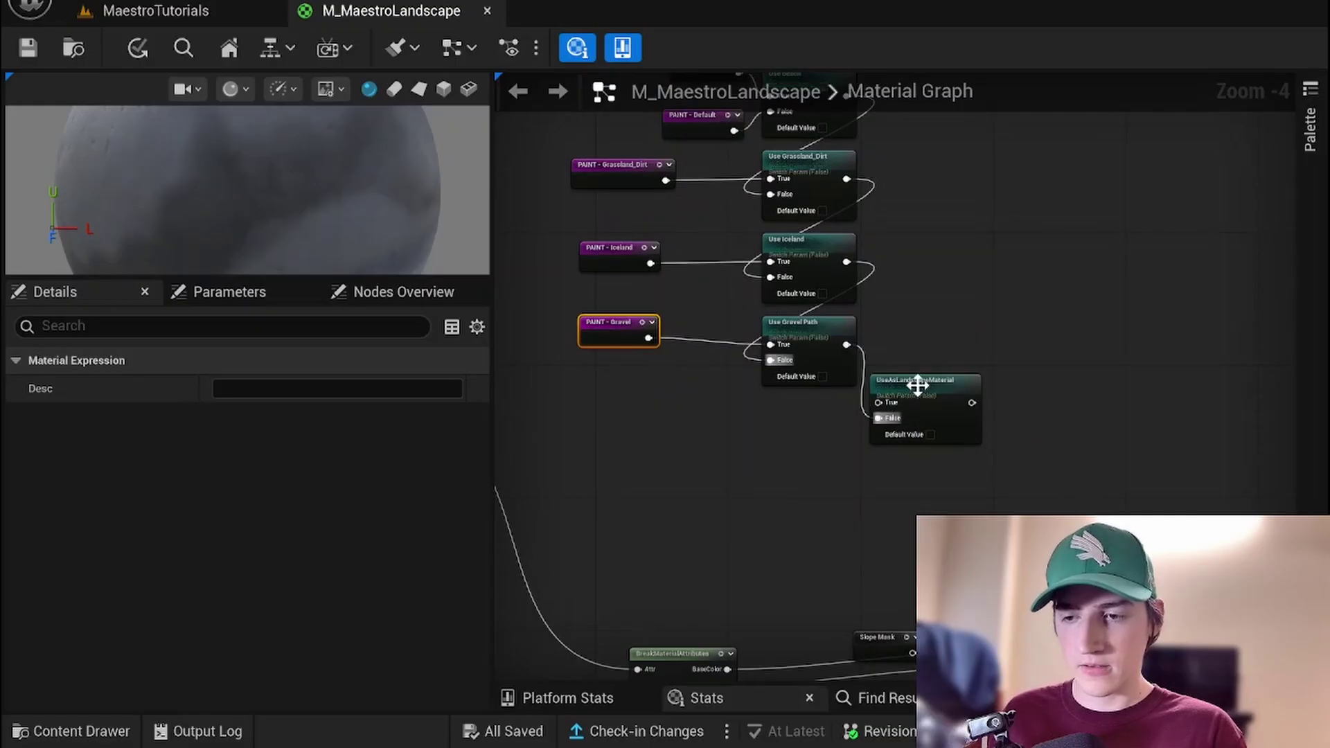
left_click_drag(917, 385, 766, 541)
Move the BreakMaterialAttributes node and the final material nodes further along to make room for the UseAsLandscapeMaterial switch
right_click_drag(638, 552, 647, 392)
right_click_drag(589, 464, 595, 290)
left_click_drag(596, 290, 1015, 478)
left_click_drag(916, 310, 1084, 320)
Connect the last BlendMaterialAttributes output to the True input of UseAsLandscapeMaterial, and the switch's output to the Attr input of BreakMaterialAttributes
right_click_drag(666, 323, 976, 470)
left_click(784, 302)
left_click_drag(701, 228, 1049, 377)
right_click_drag(962, 457, 698, 410)
left_click_drag(881, 336, 864, 453)
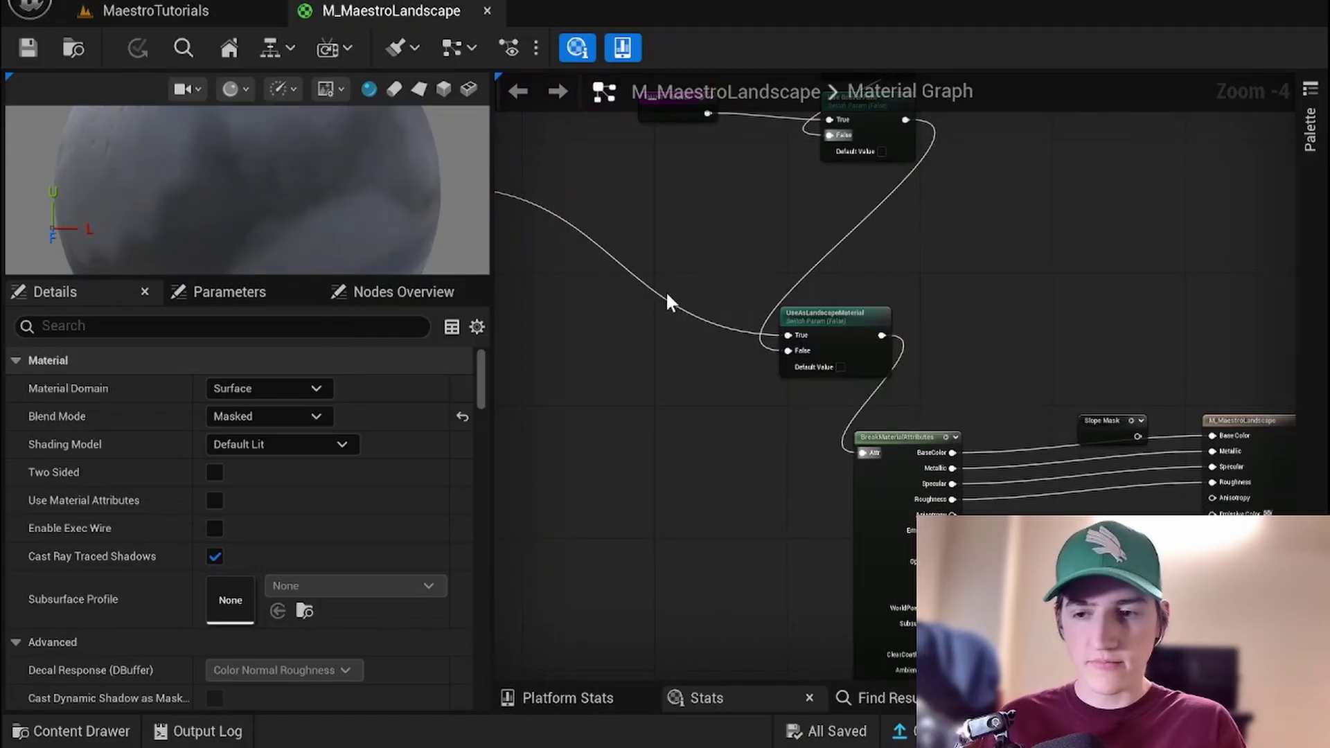
Turn on the default value of the UseAsLandscapeMaterial switch, then apply and save the material
right_click_drag(613, 286, 693, 322)
left_click(132, 13)
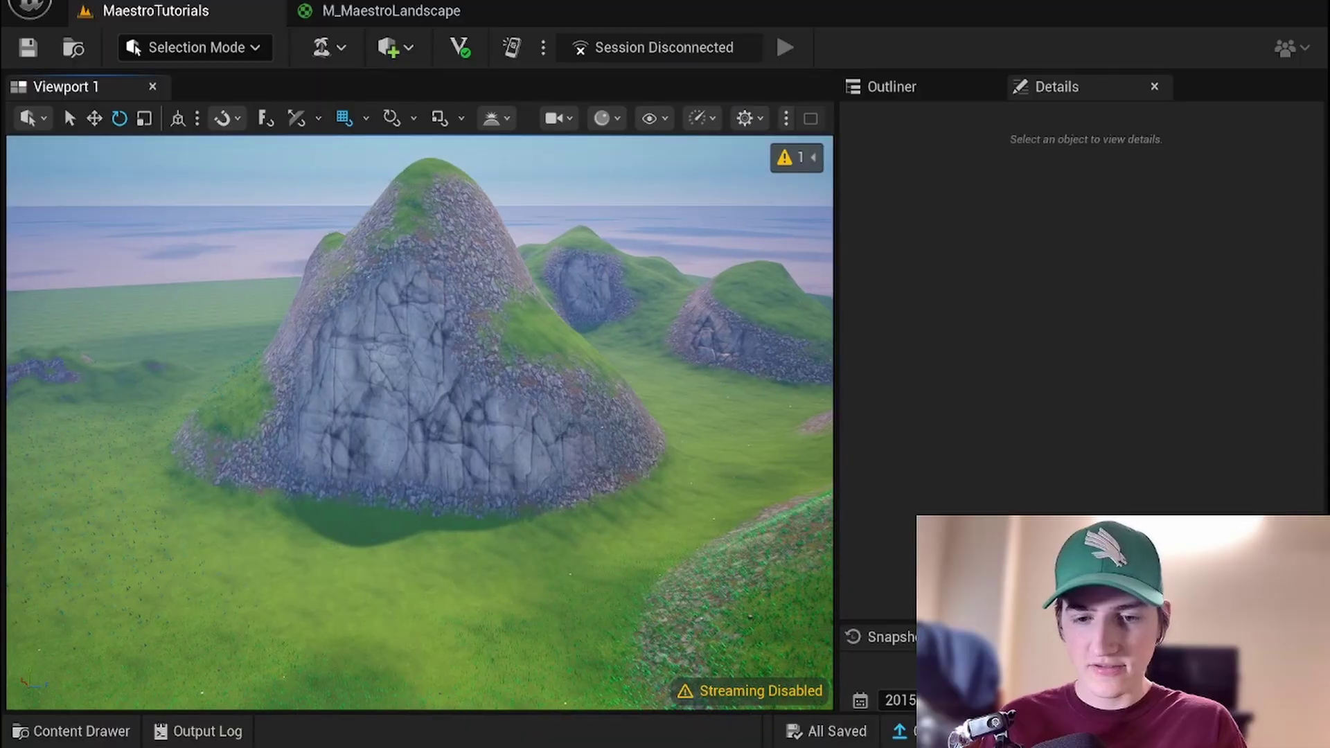
right_click_drag(419, 416, 416, 444)
left_click(392, 11)
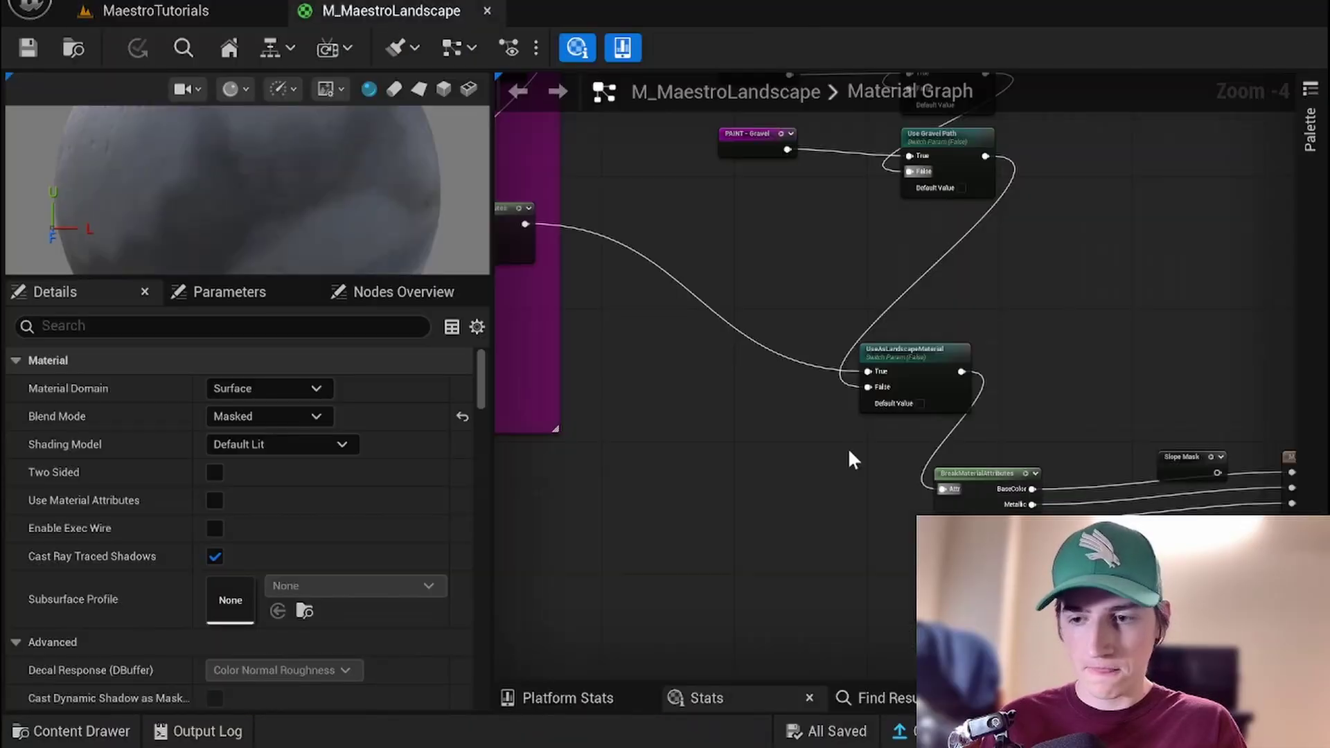
right_click_drag(829, 482, 804, 432)
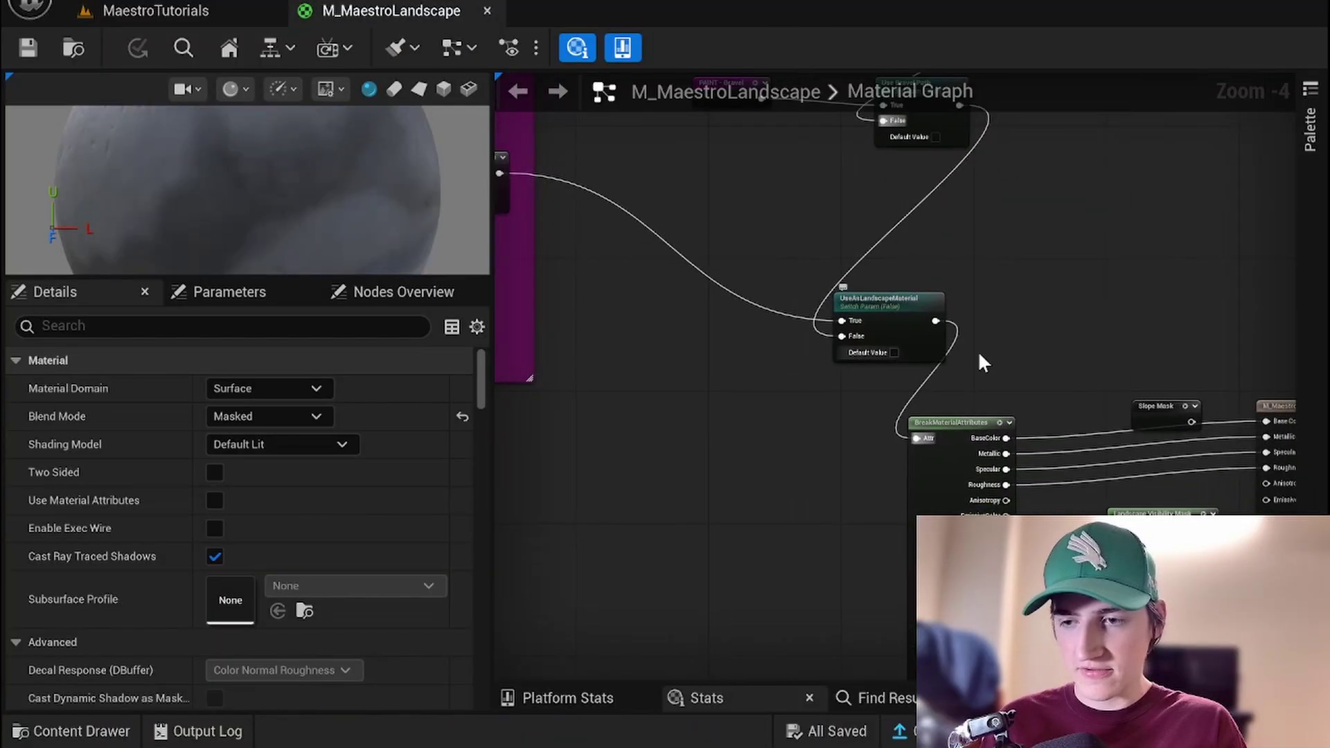
left_click(163, 11)
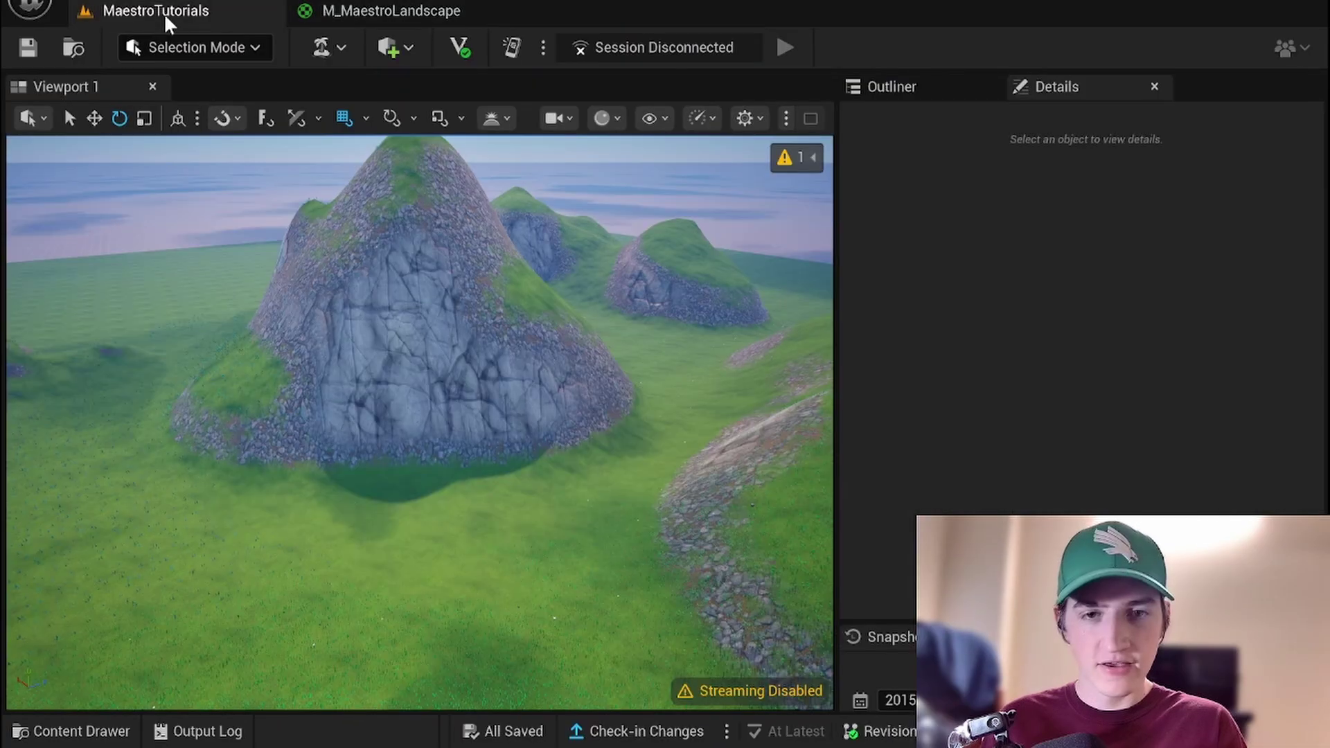
left_click(406, 13)
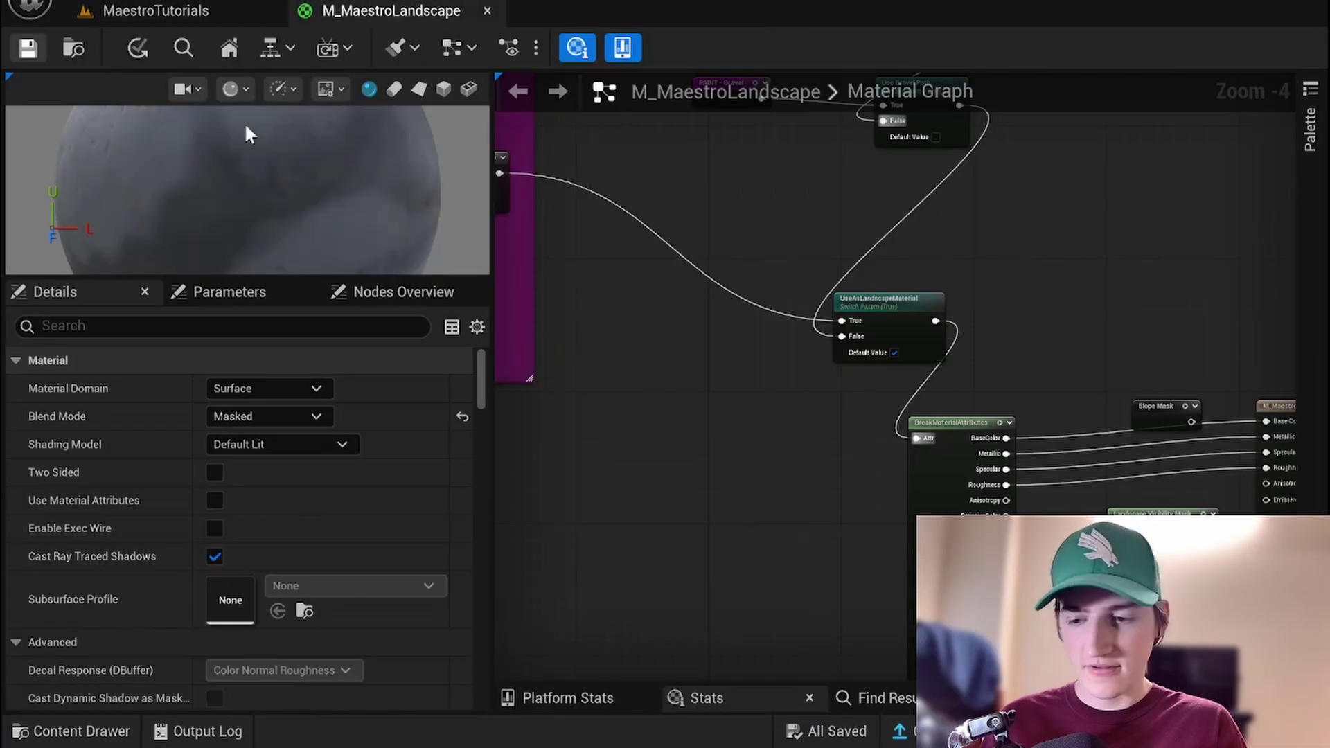
key("ctrl+s")
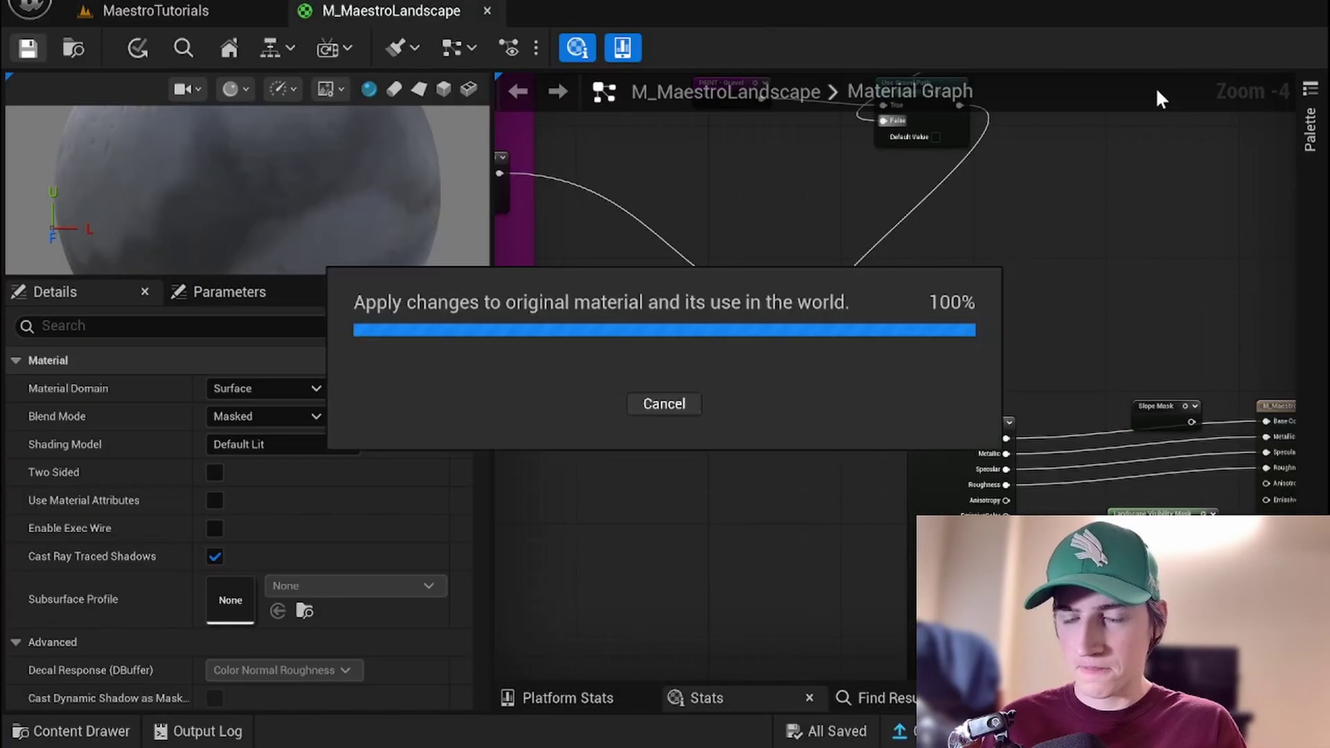
Search the Fortnite Galleries for "modular" and place the green Modular Rock Mountain a1 in the level beside the snowy area
left_click(181, 12)
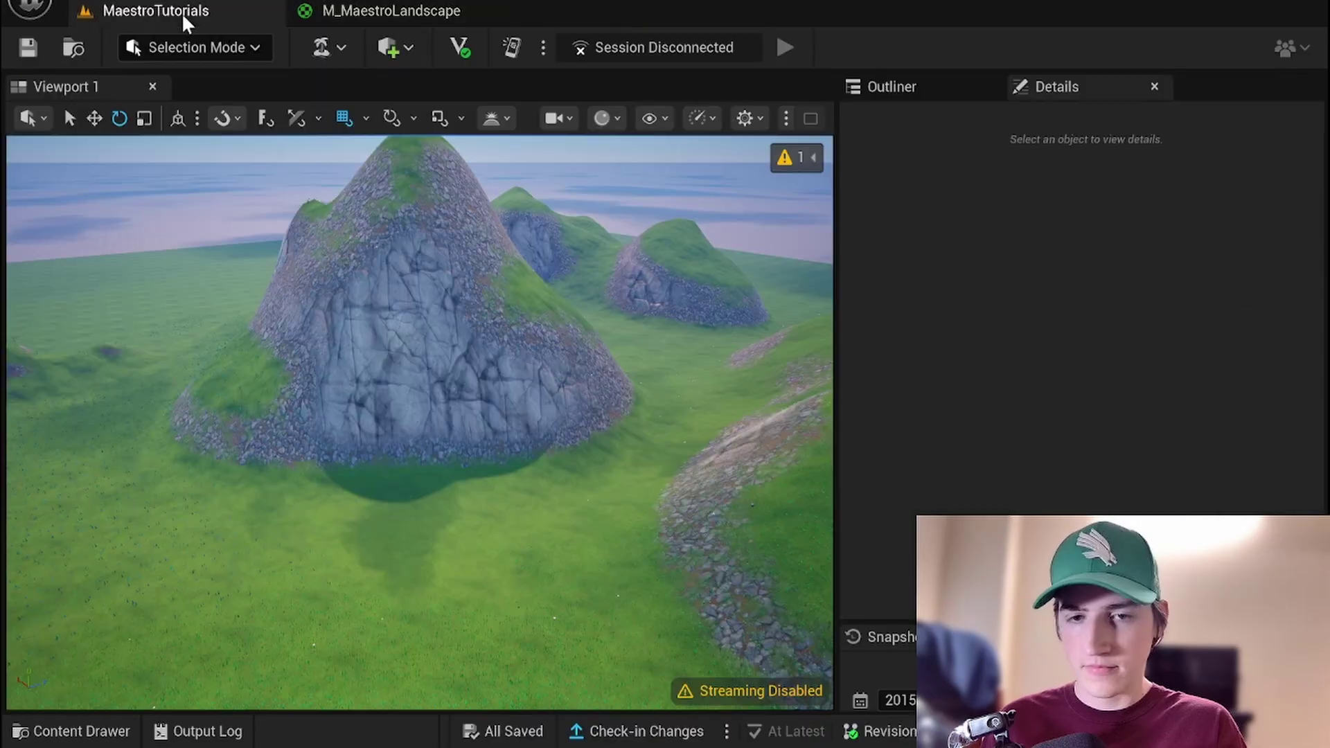
right_click_drag(420, 415, 533, 431)
key("w")
left_click(81, 732)
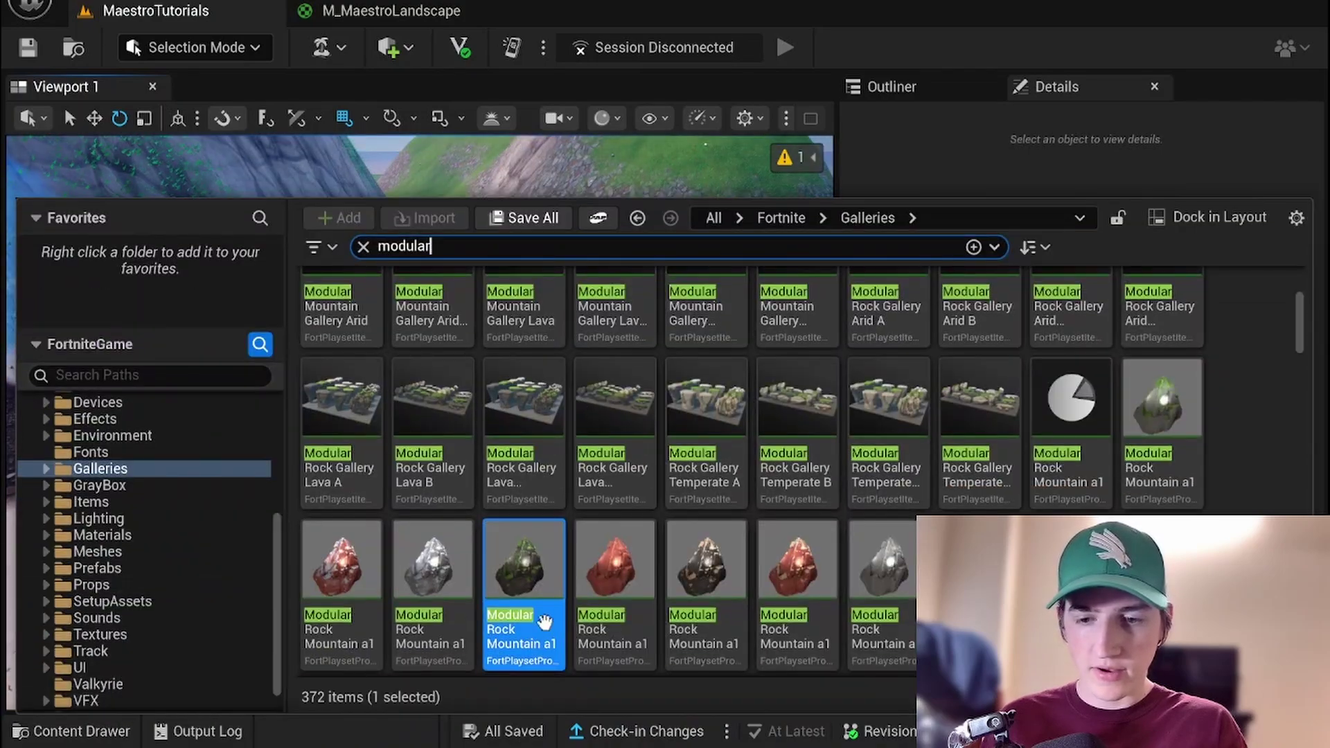
left_click_drag(523, 623, 343, 234)
key("w")
scroll(426, 357, "down", 8)
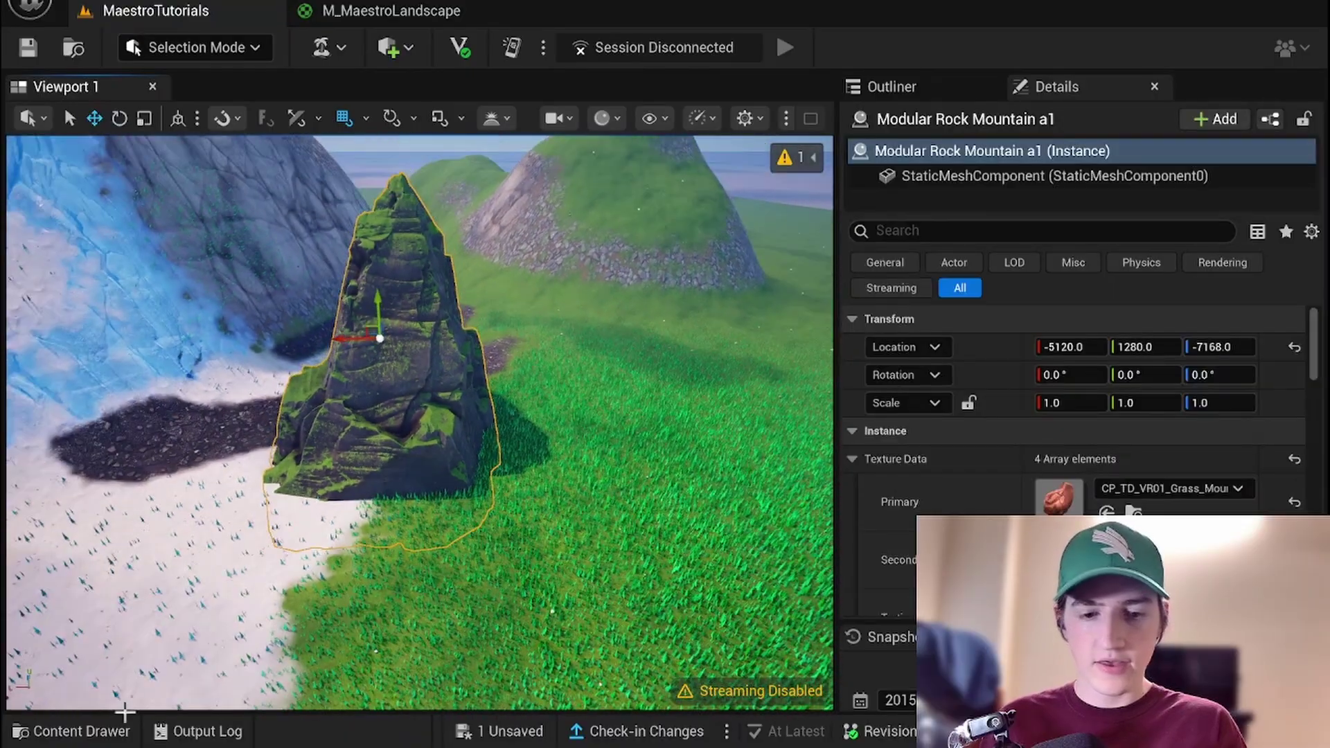
Clear the "modular" content search and locate M_MaestroLandscape in the project's Materials folder
left_click(110, 732)
scroll(143, 473, "up", 10)
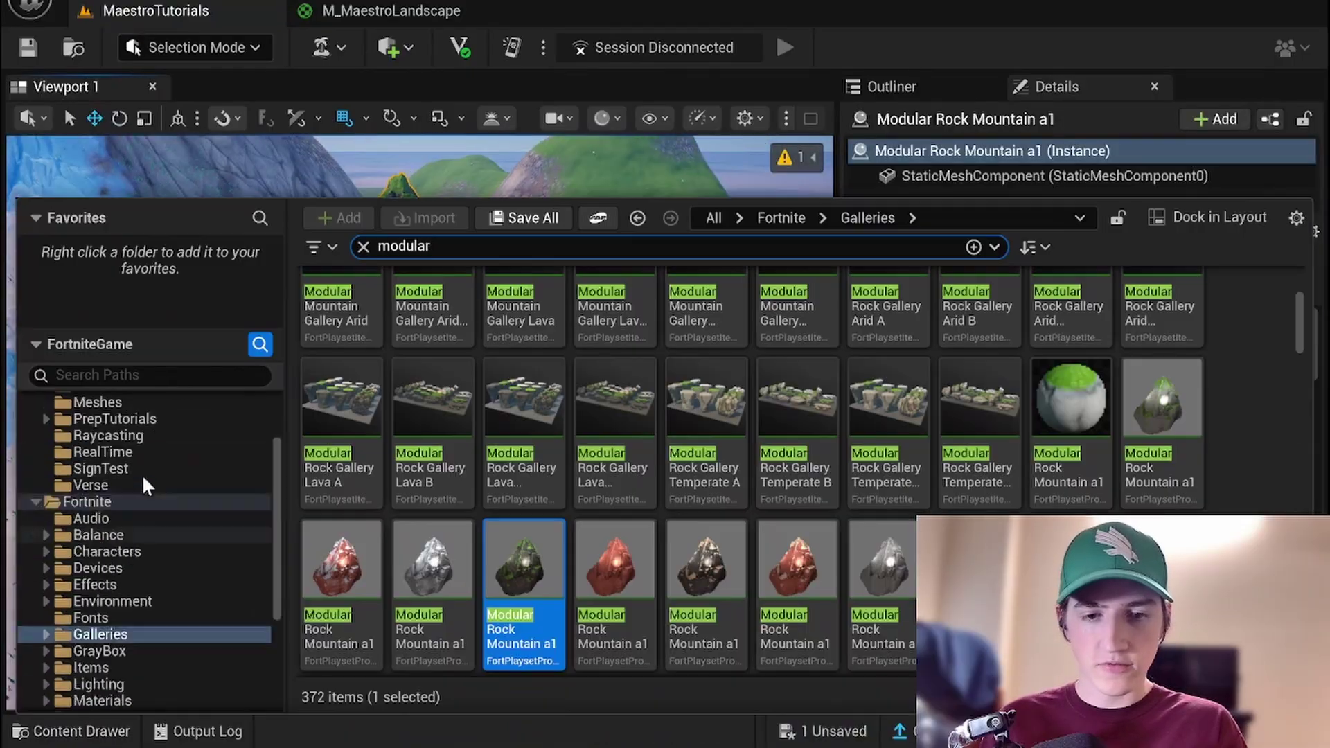
left_click(128, 418)
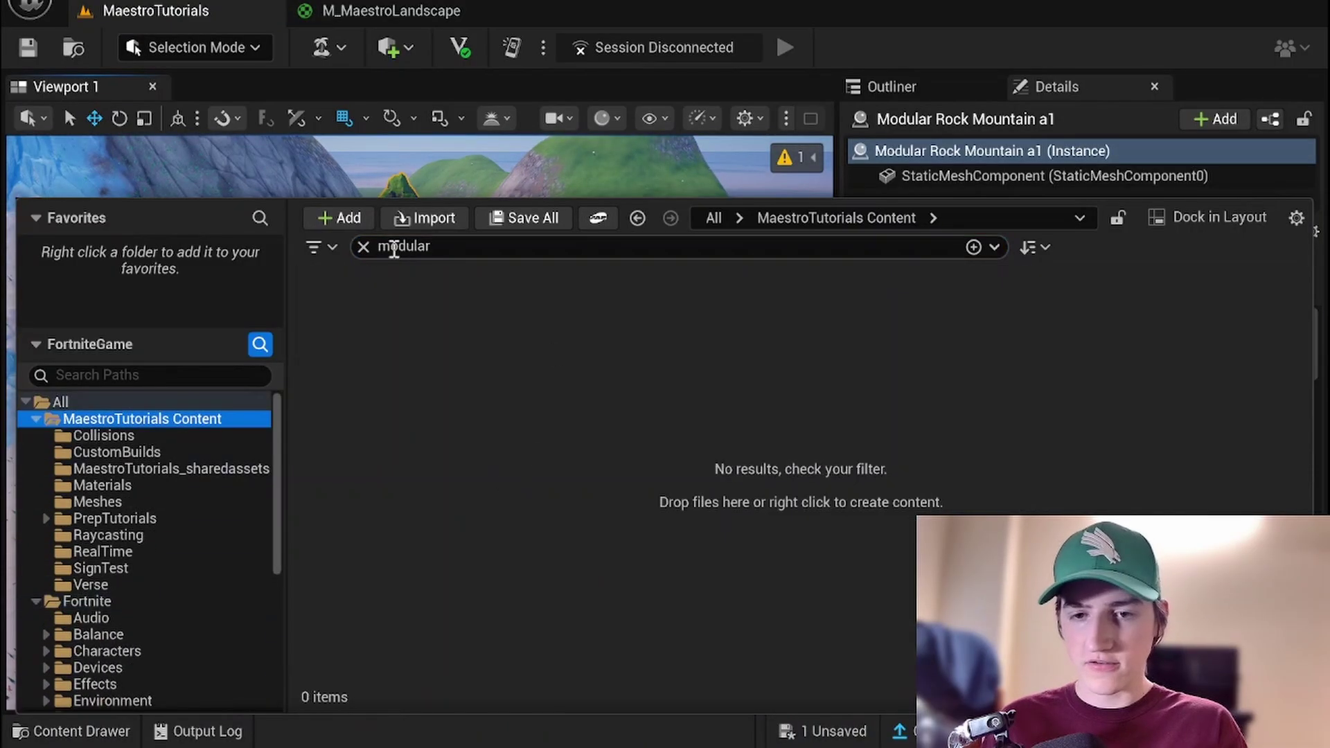
left_click(363, 247)
left_click(375, 14)
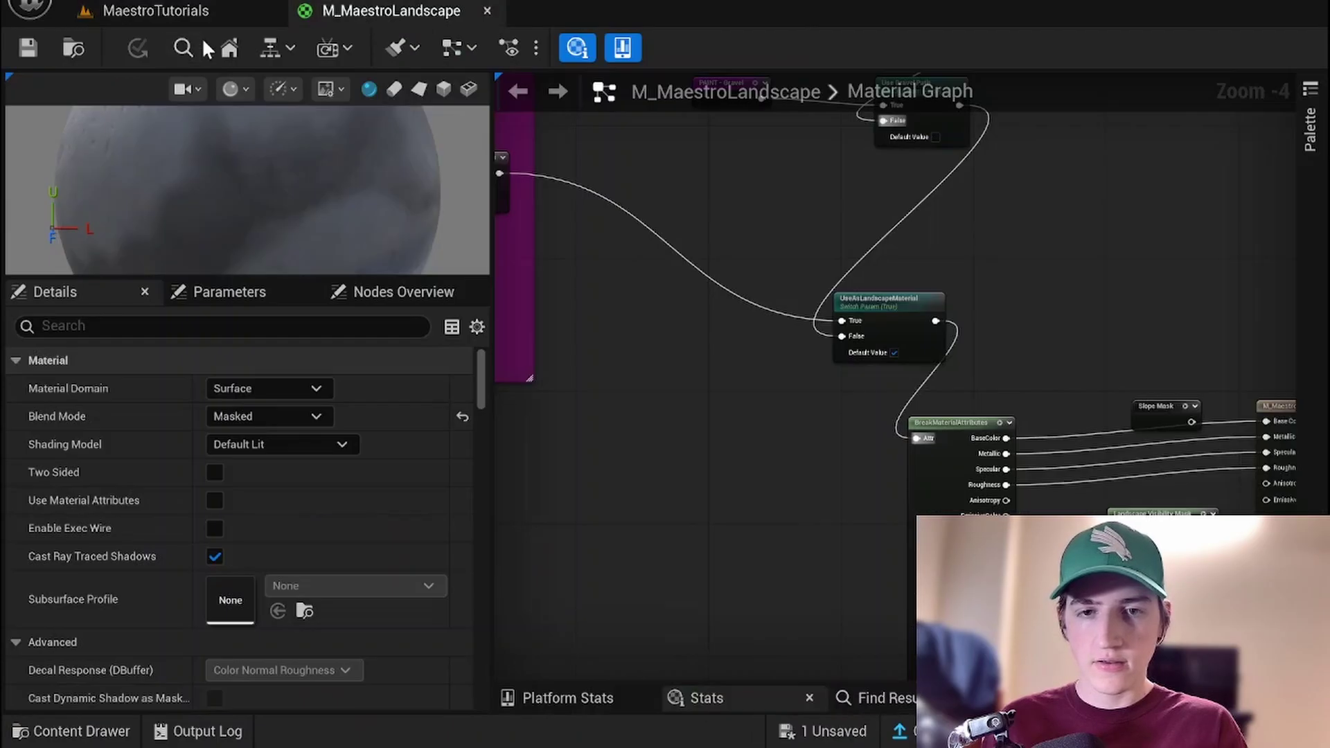
left_click(73, 48)
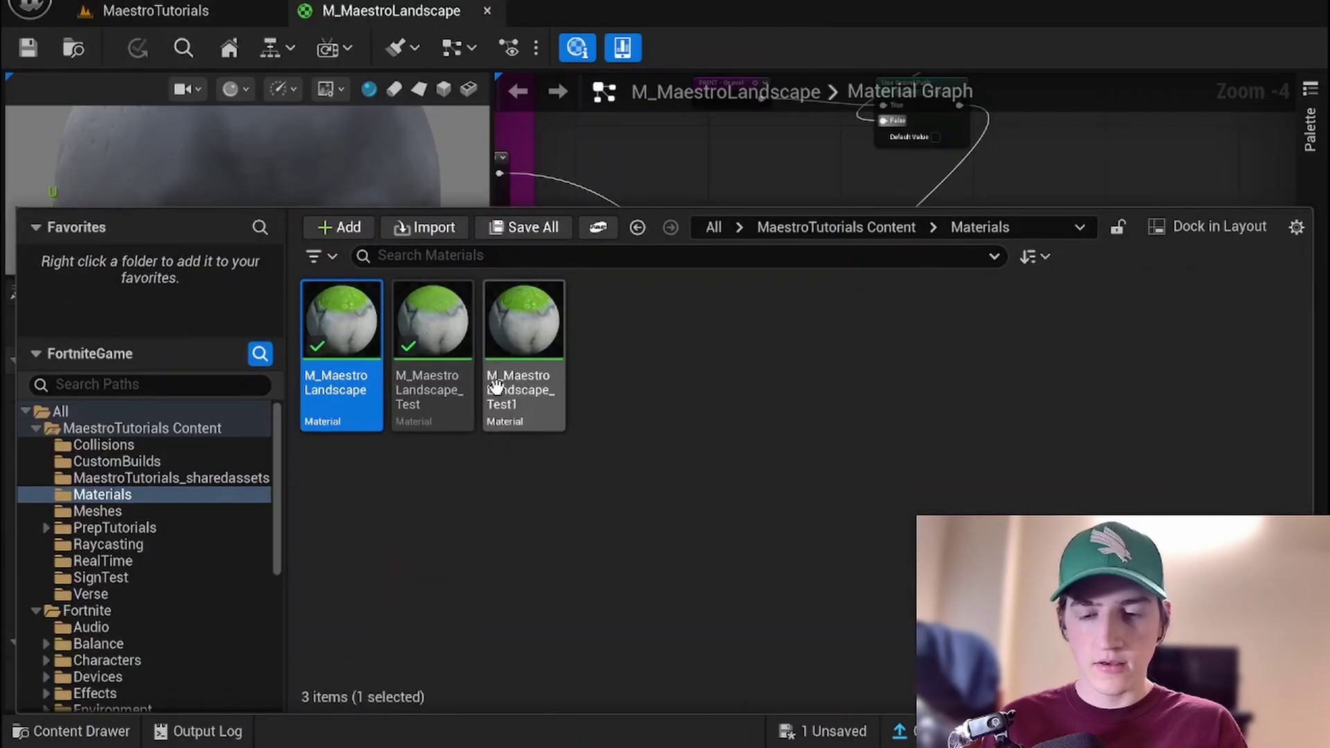
Create a material instance of M_MaestroLandscape and name it MI_MaestroLandscape_Iceland
left_click(697, 414)
left_click(326, 335)
right_click(326, 335)
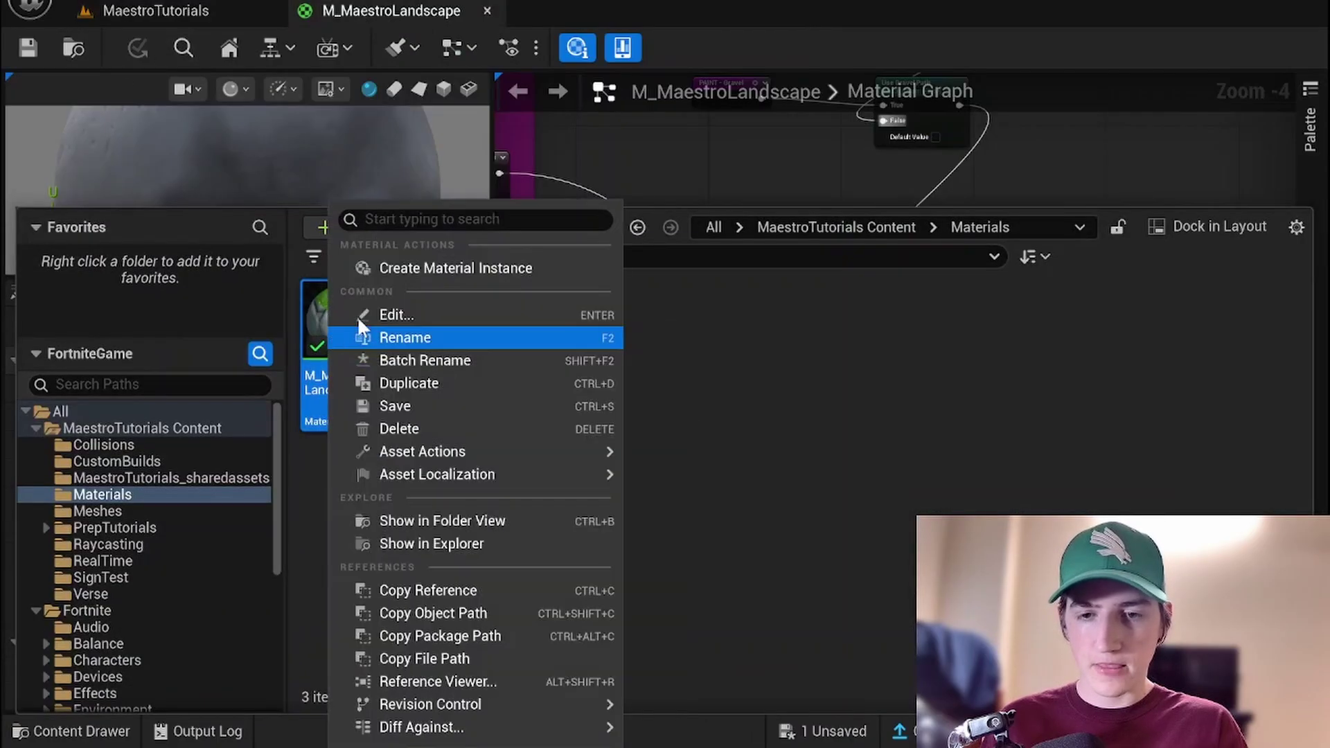
left_click(435, 272)
type("MI_")
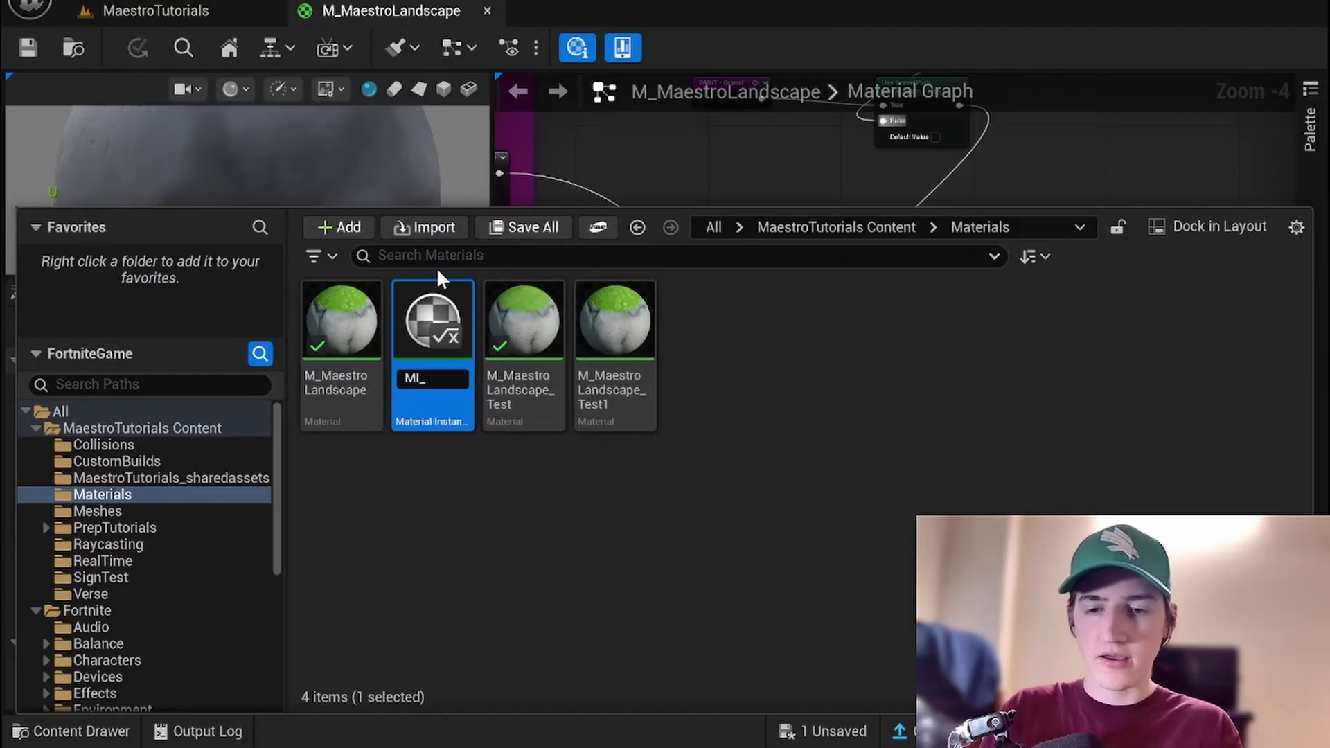
type("MaestroLandscape_")
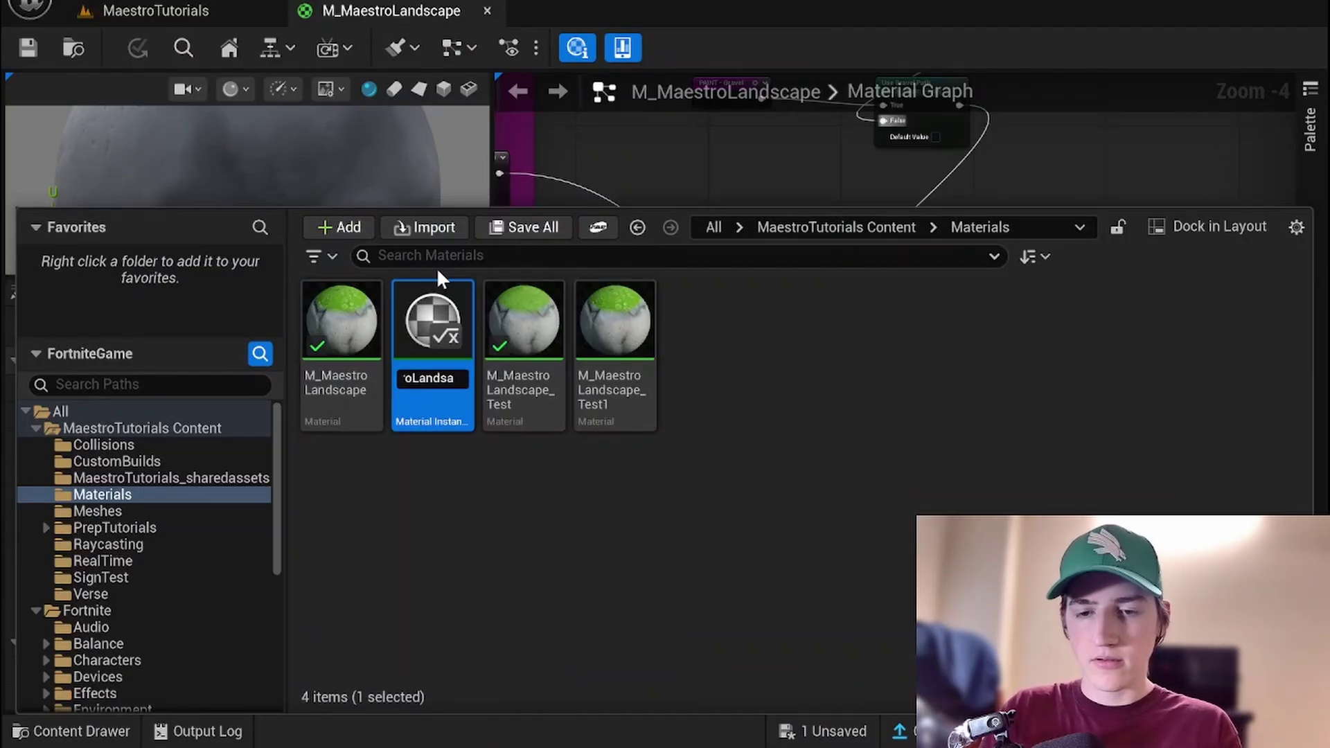
type("Iceland")
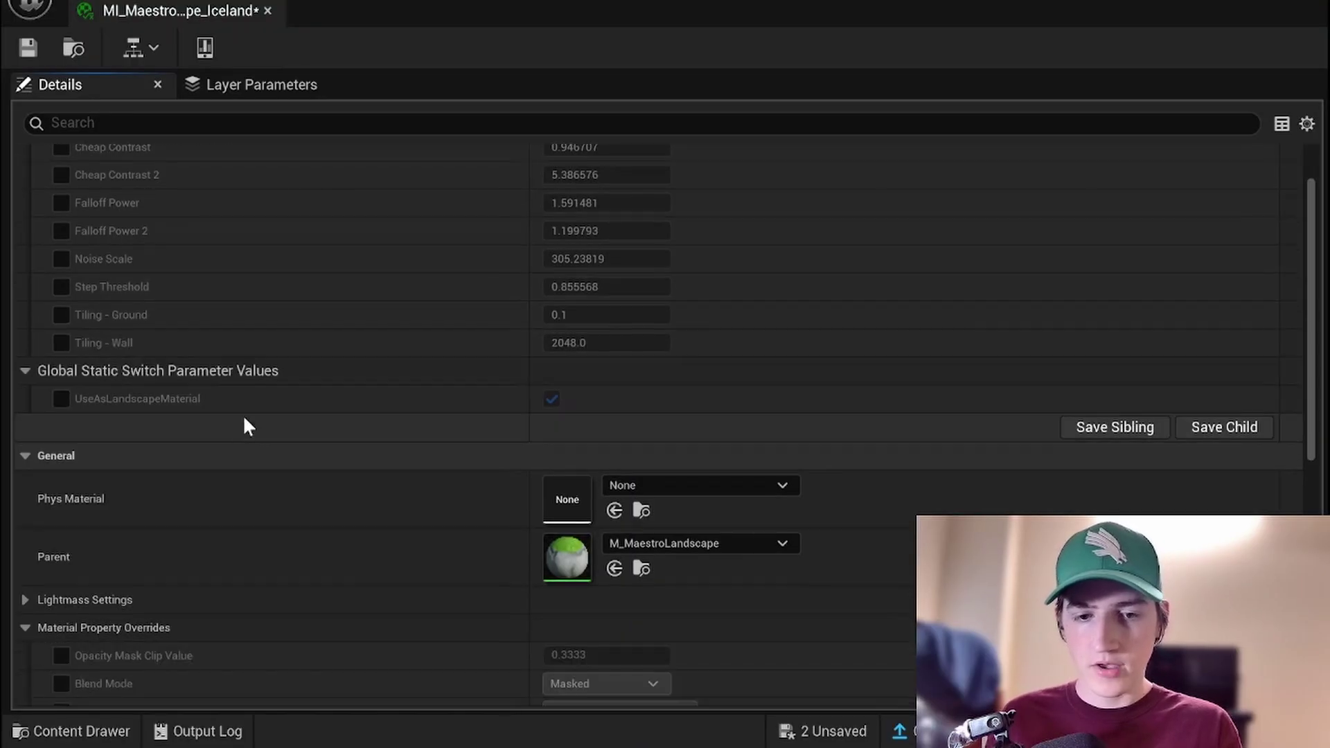
Override the instance's static switches with UseAsLandscapeMaterial off and Use Iceland on, and dock its editor beside the other open assets
left_click(61, 398)
left_click(549, 395)
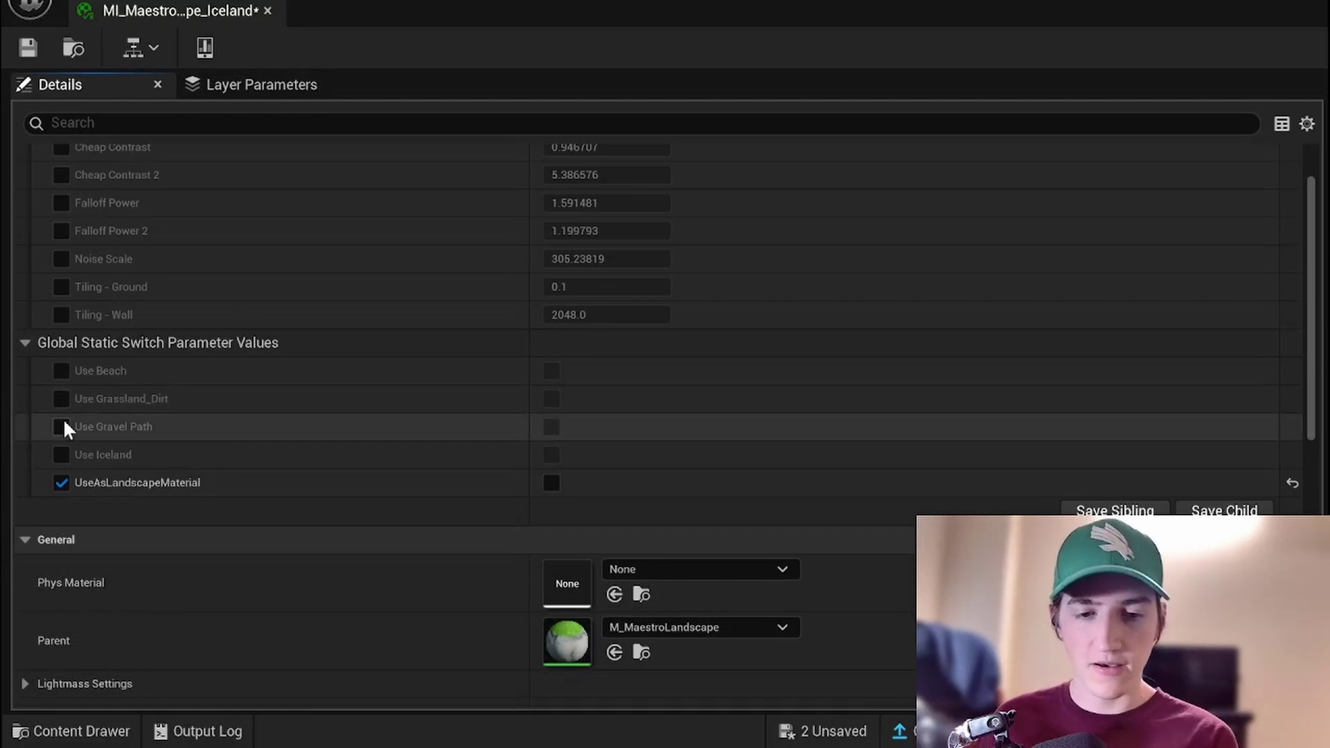
left_click(552, 454)
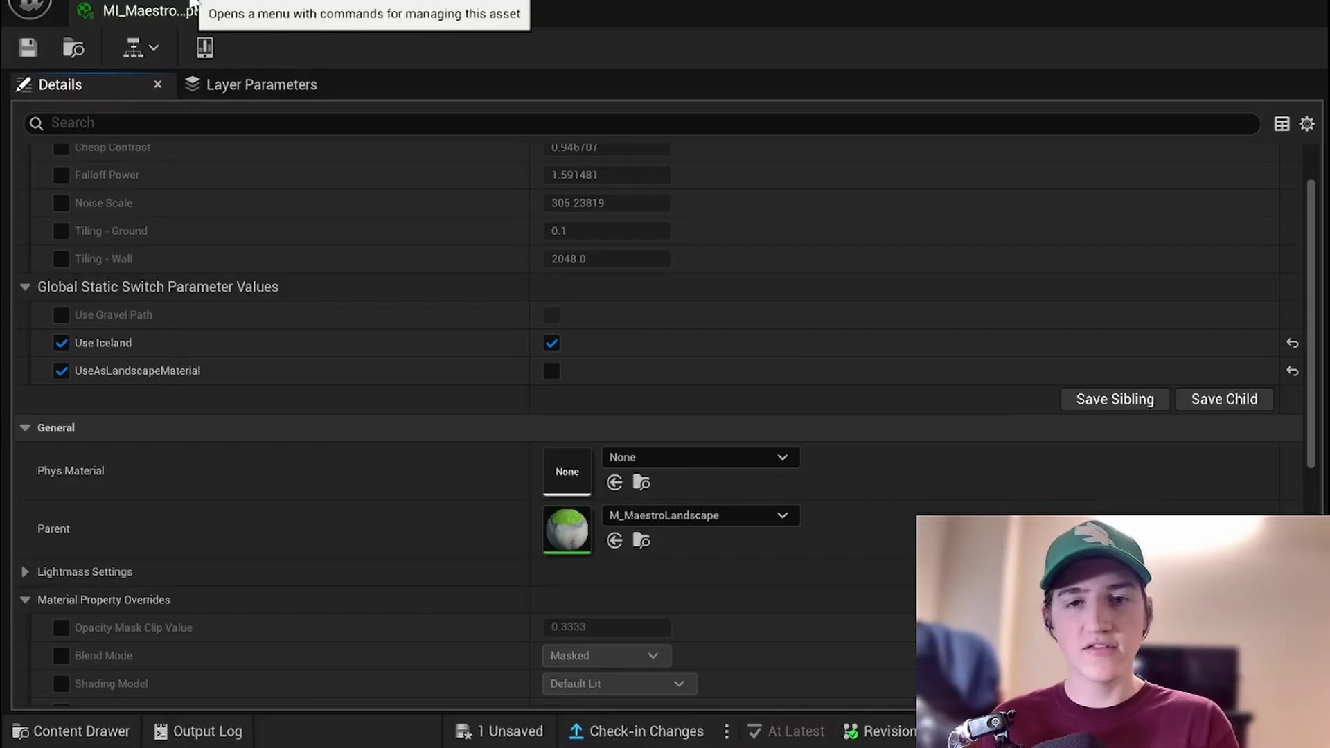
left_click_drag(187, 3, 516, 15)
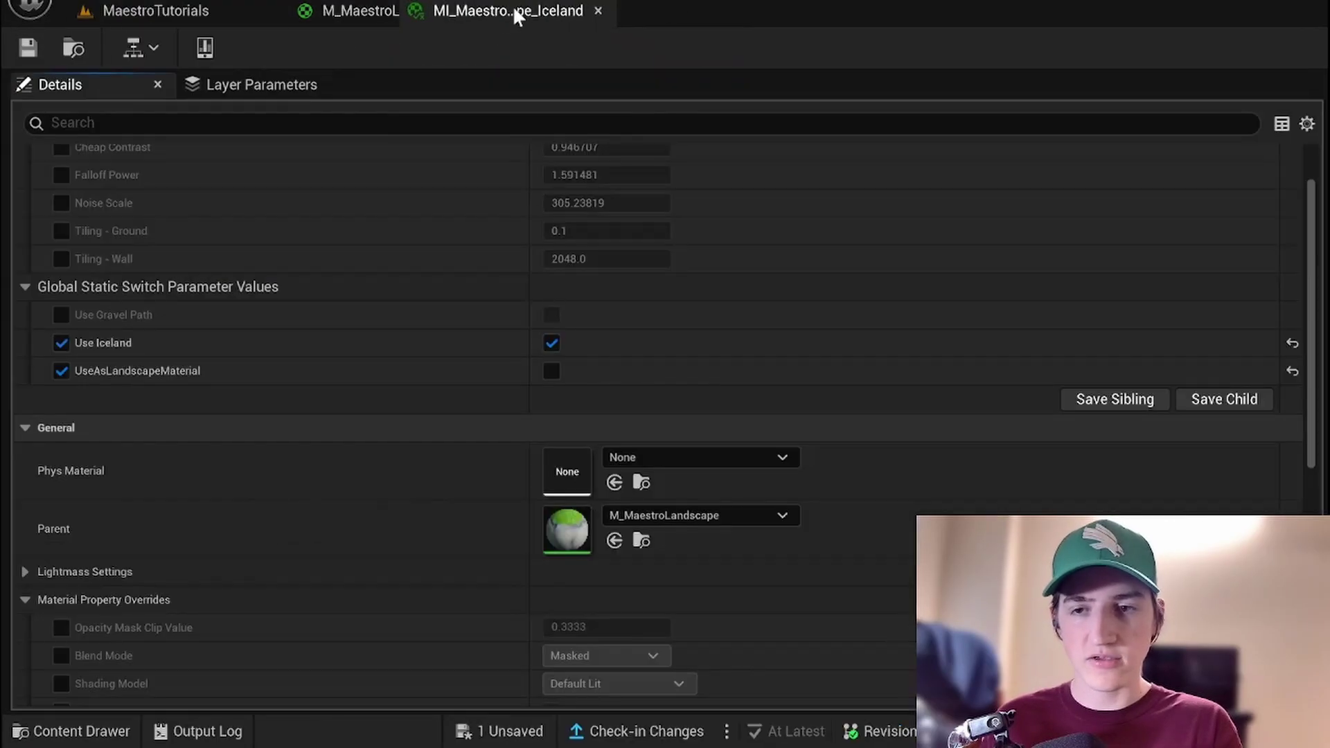
Assign MI_MaestroLandscape_Iceland to material Element 0 of the placed rock's static mesh component in the level, accepting the custom material warning
left_click(173, 10)
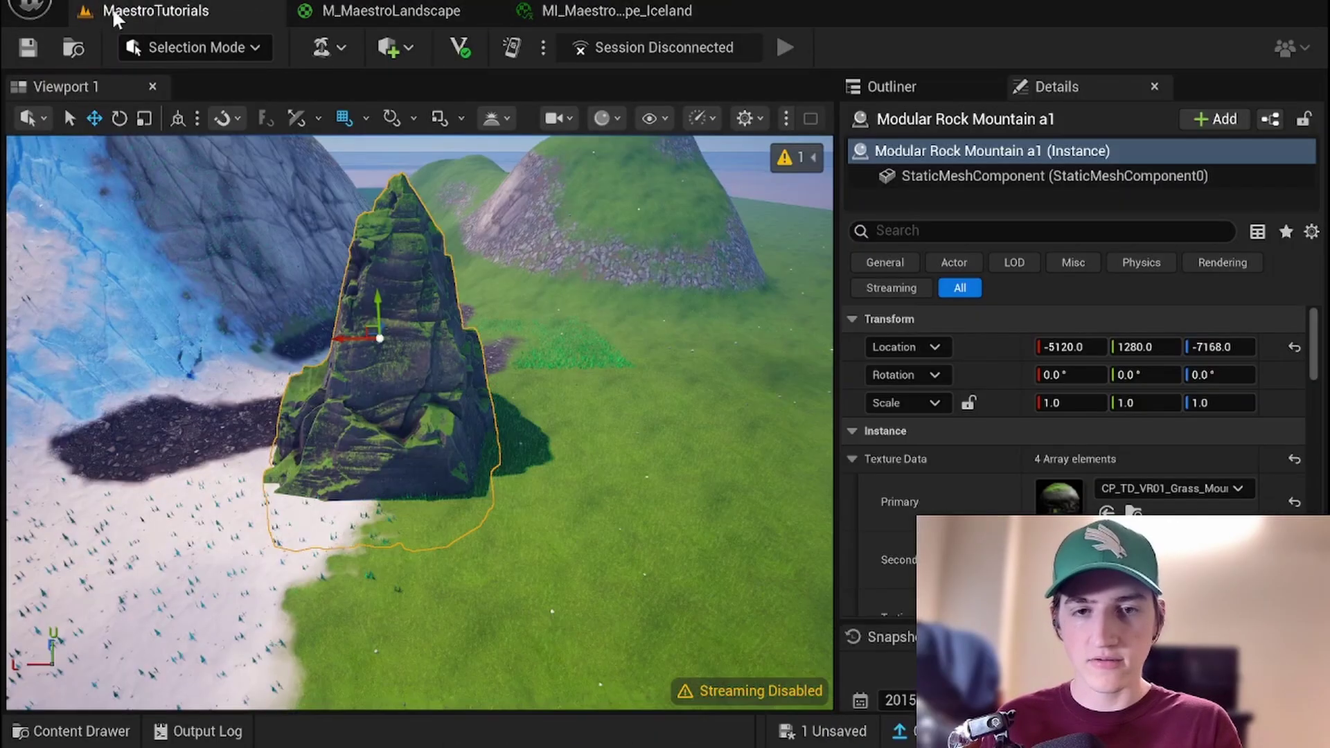
left_click(1071, 173)
scroll(1013, 401, "down", 2)
left_click(1153, 449)
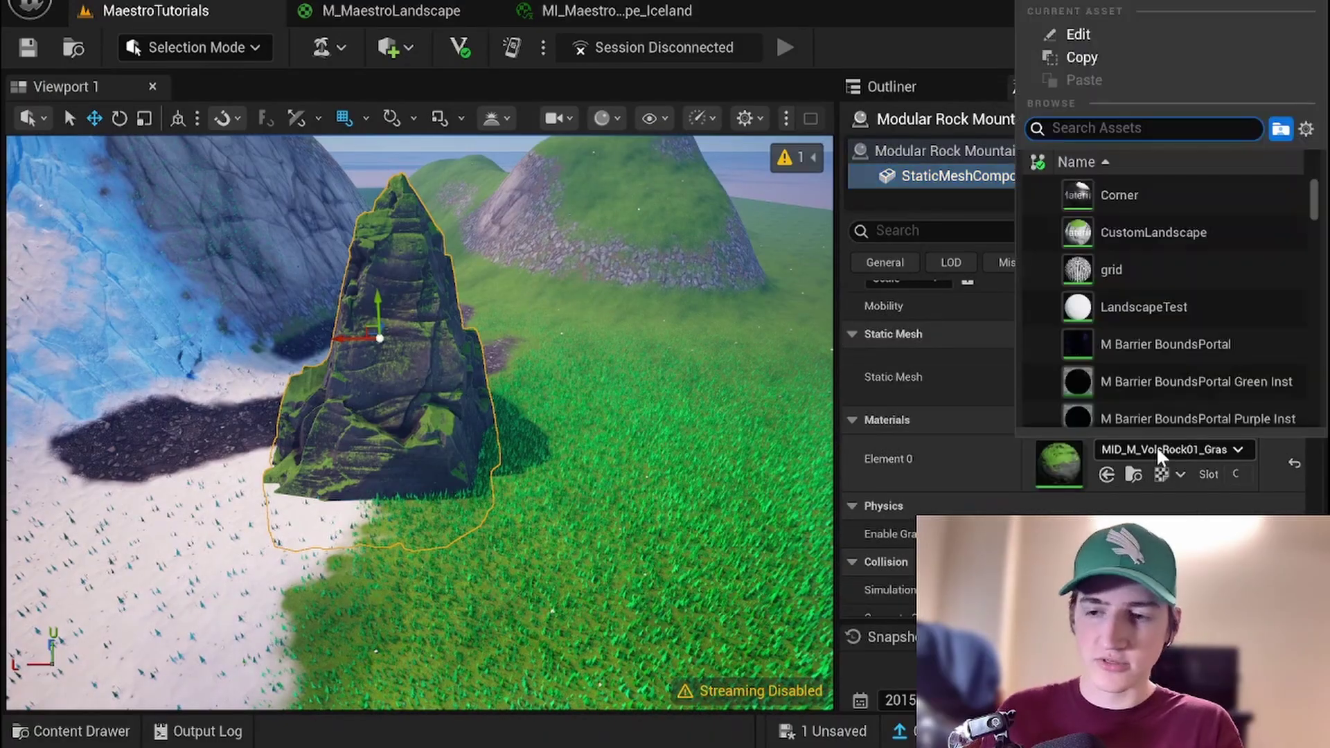
type("MI_Maest")
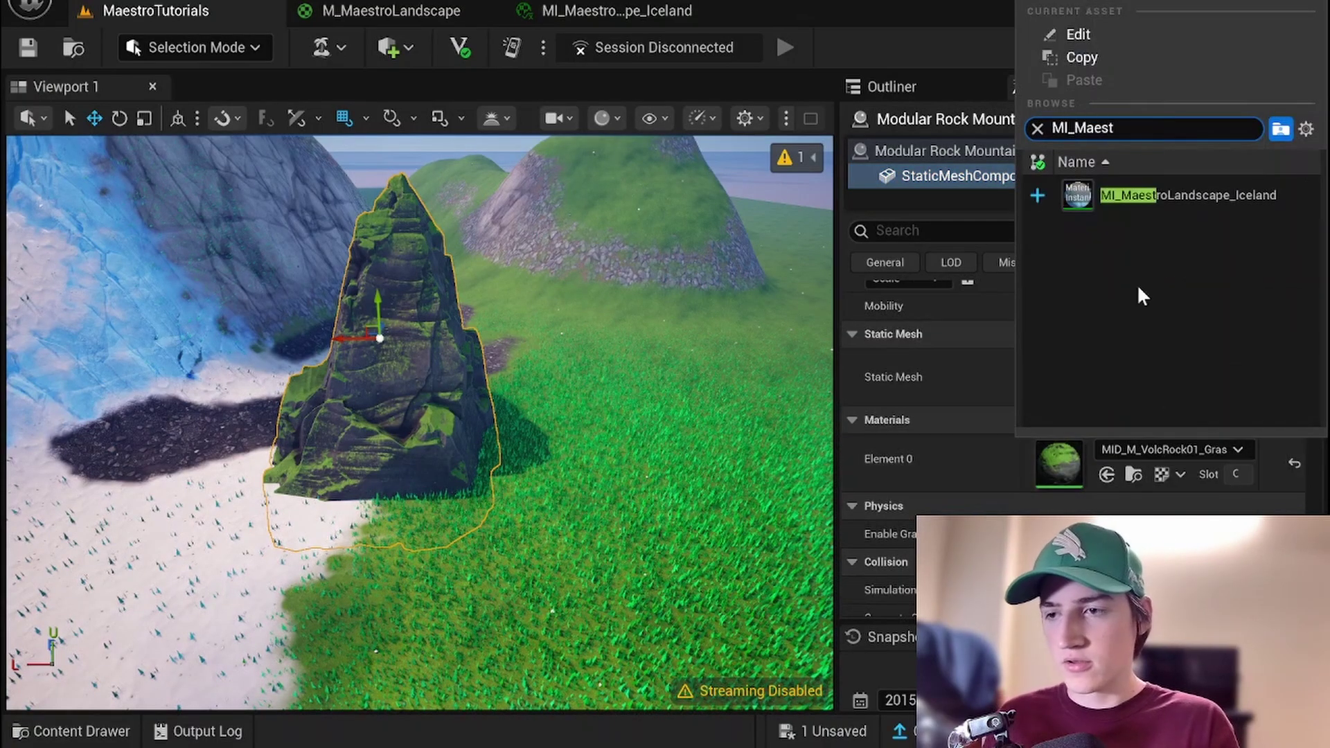
left_click(1170, 191)
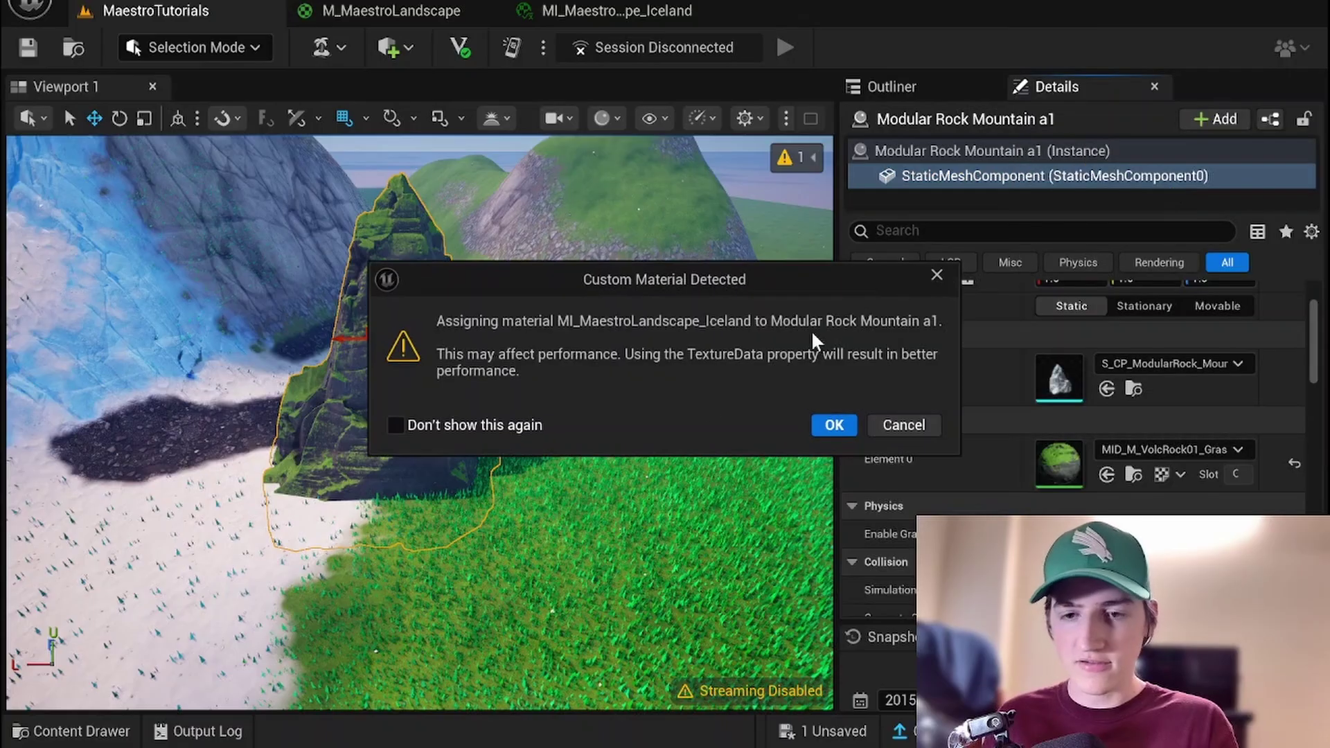
left_click(850, 425)
Tip the rock onto its side and move it to the foot of the icy mountain
right_click_drag(682, 551, 460, 505)
key("e")
mouse_move(505, 397)
left_mouse_down()
mouse_move(490, 355)
mouse_move(520, 425)
mouse_move(523, 385)
left_mouse_up()
right_click_drag(523, 384, 614, 412)
key("w")
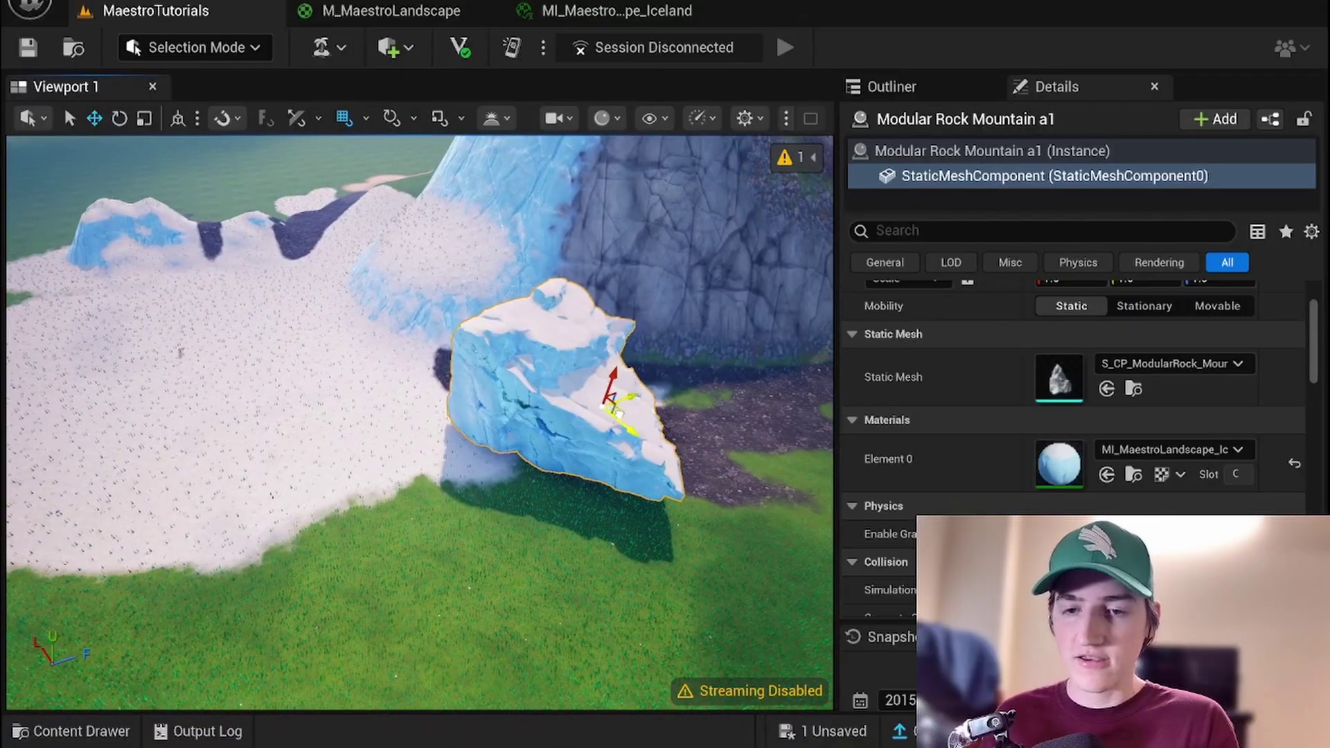
left_click_drag(619, 413, 489, 333)
mouse_move(510, 324)
right_mouse_down()
mouse_move(595, 346)
mouse_move(511, 324)
right_mouse_up()
Rotate the rock to follow the icy slope and sink it partly into the mountain's base
key("e")
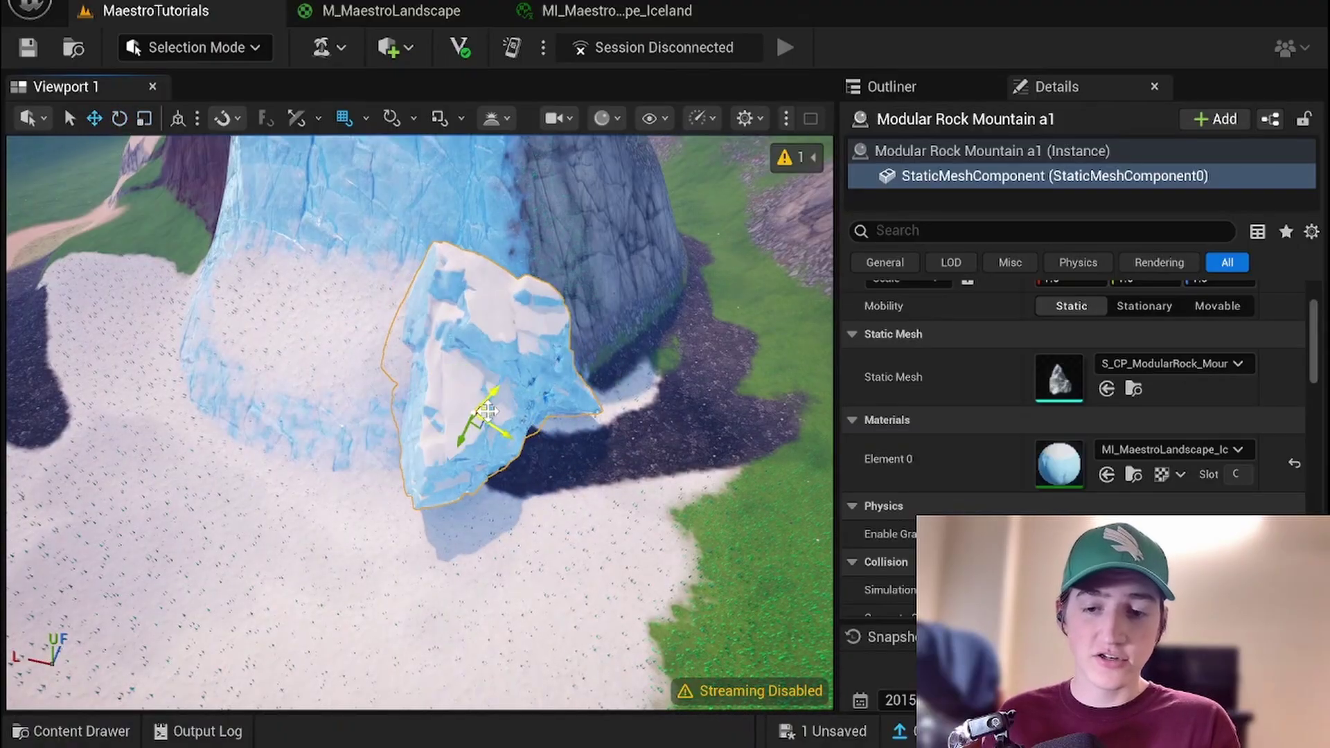
left_click_drag(434, 436, 502, 449)
right_click_drag(501, 448, 653, 386)
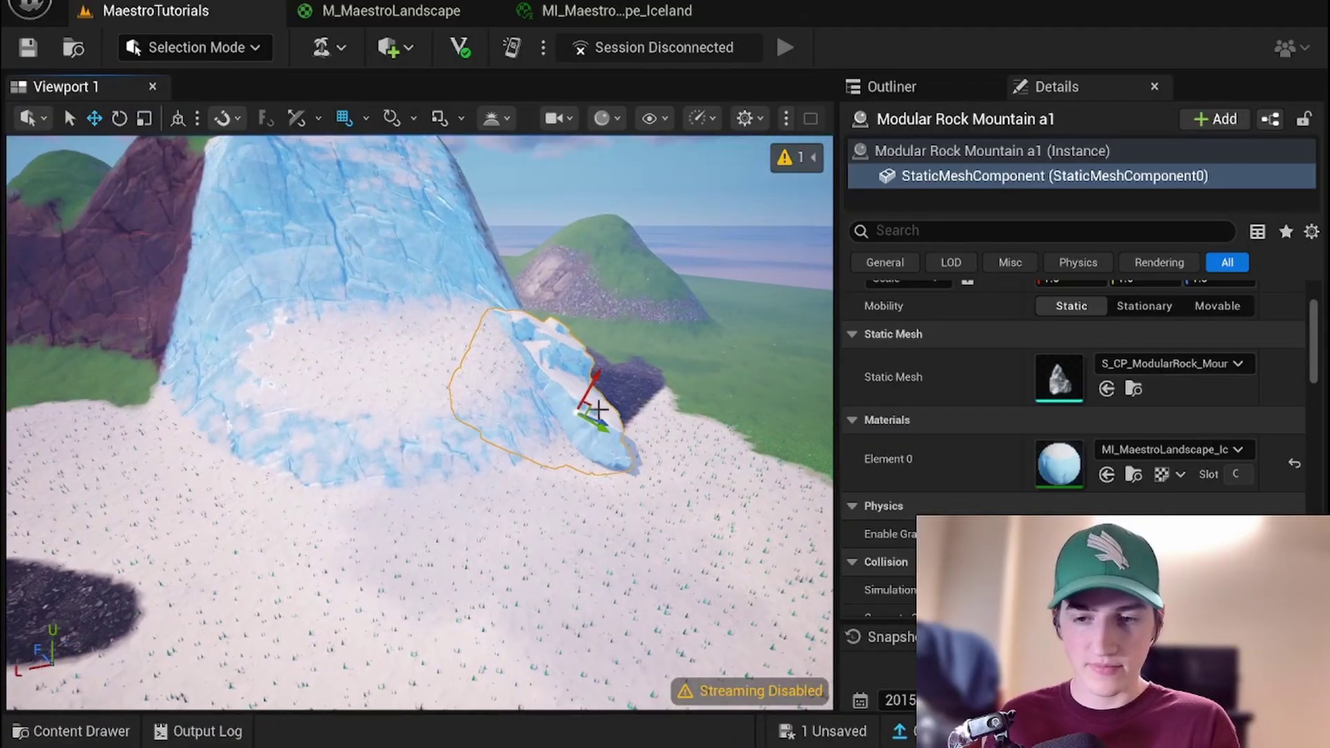
left_click_drag(606, 421, 356, 406)
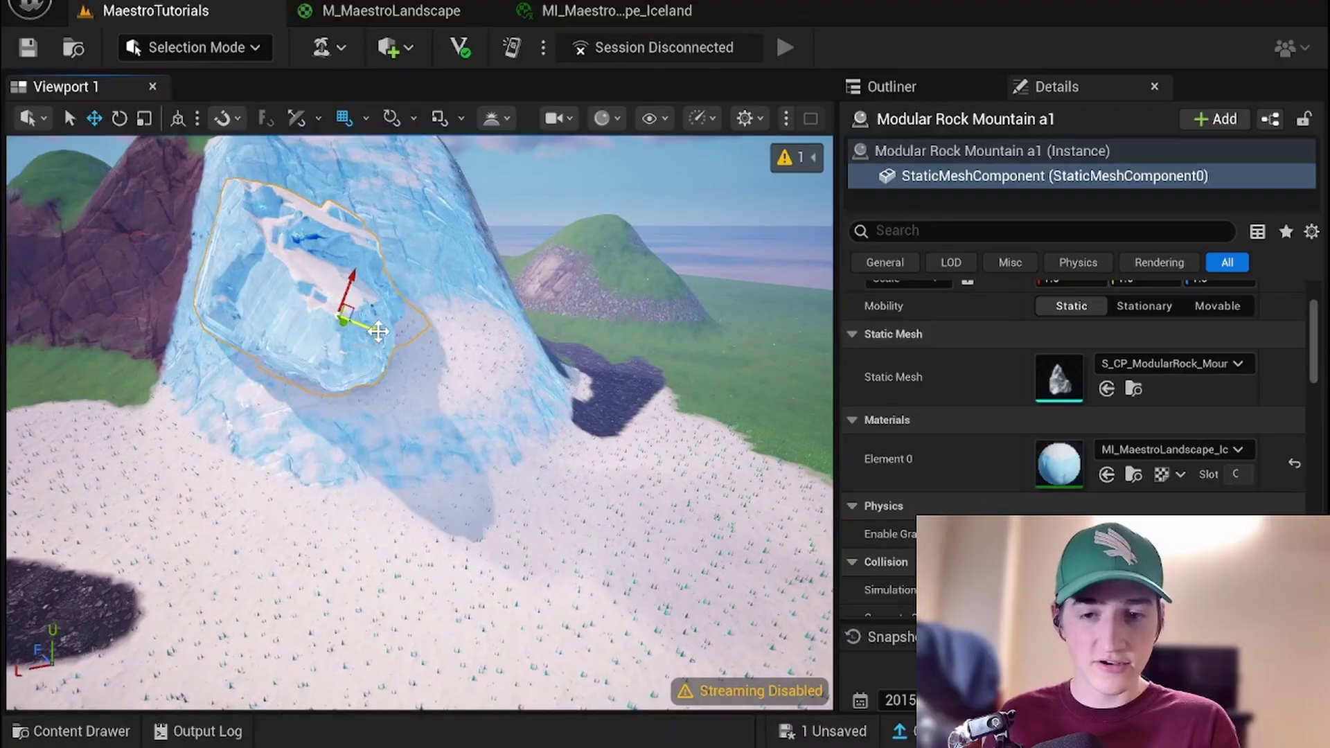
left_click_drag(377, 325, 589, 434)
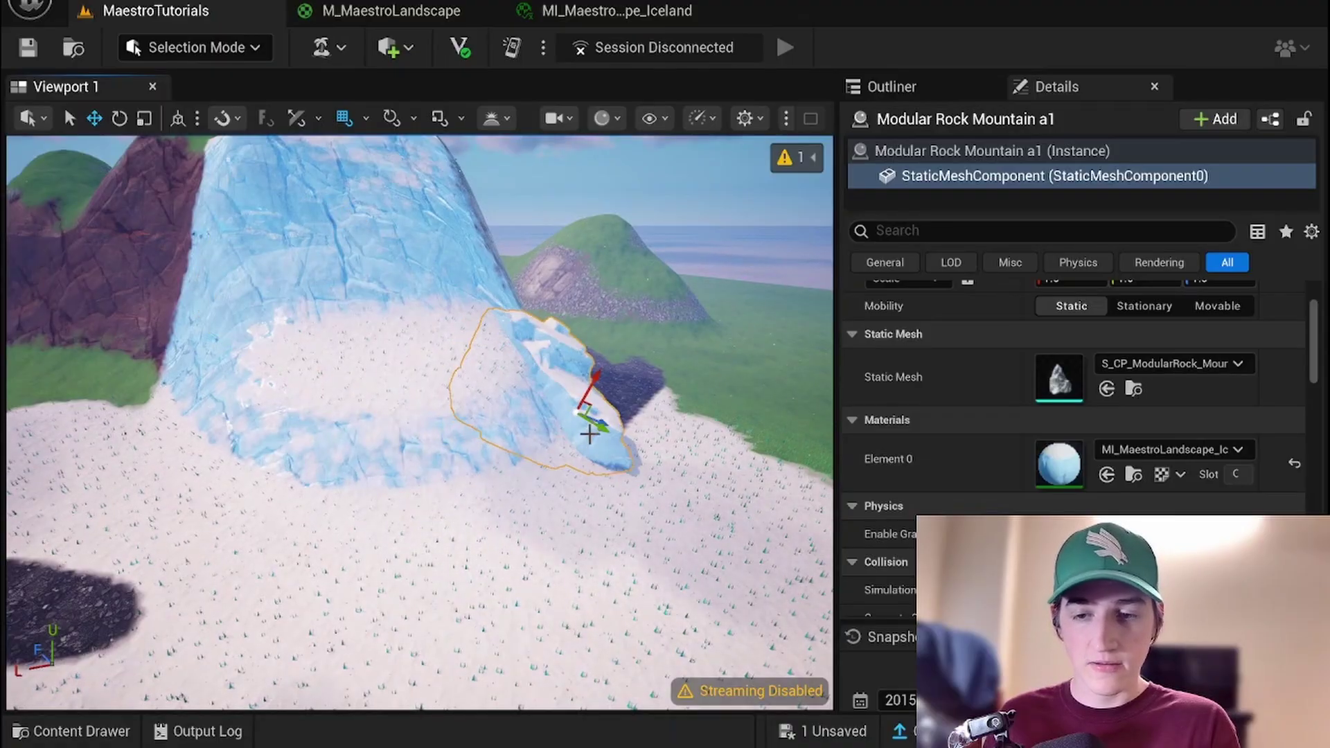
right_click_drag(563, 400, 561, 393)
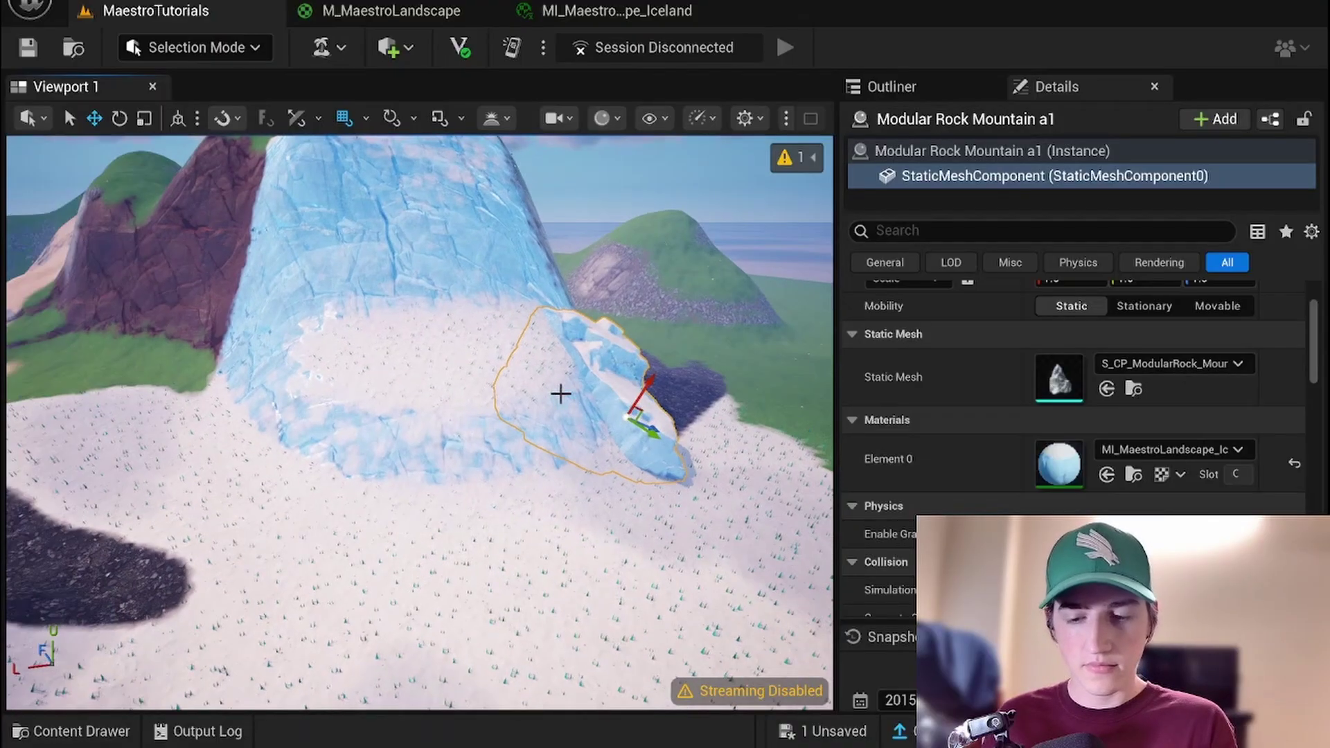
left_click_drag(658, 430, 632, 419)
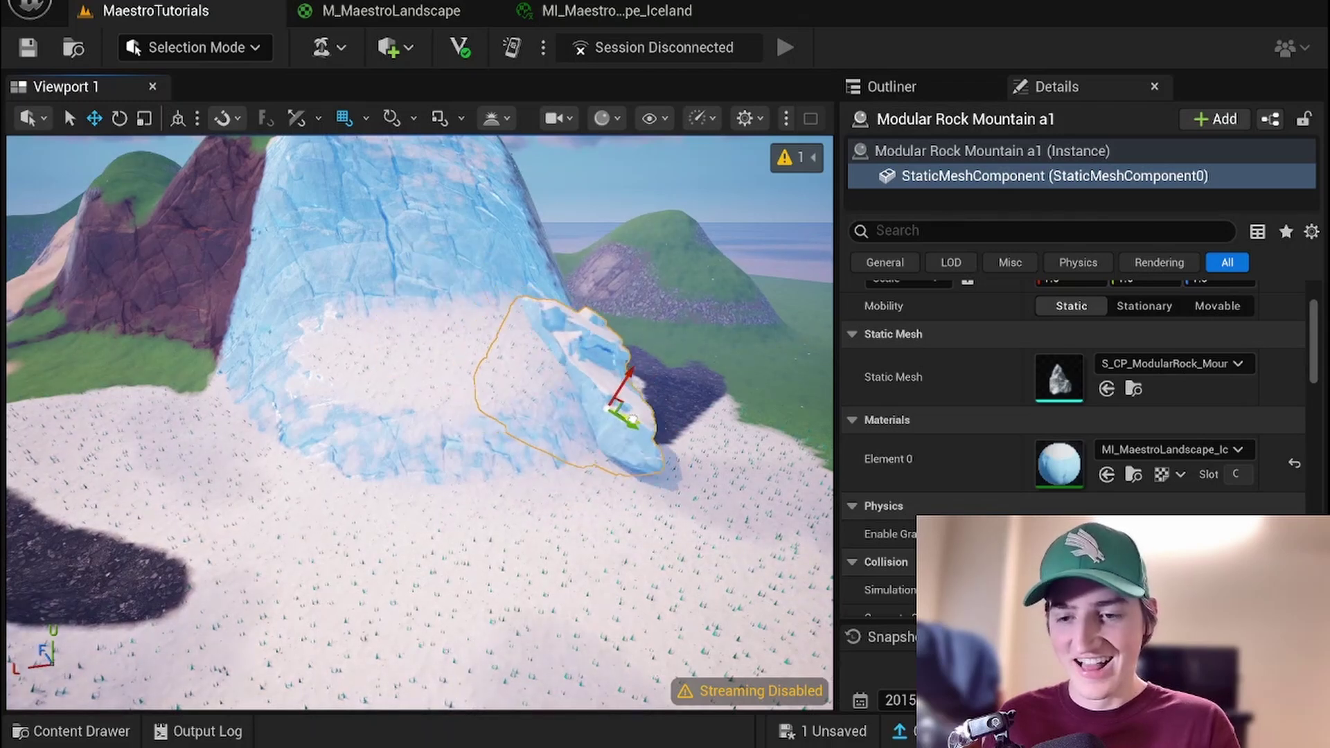
Duplicate the whole rock actor, move the copy to the opposite side of the snowy patch and rotate it to vary its look
left_click(906, 156)
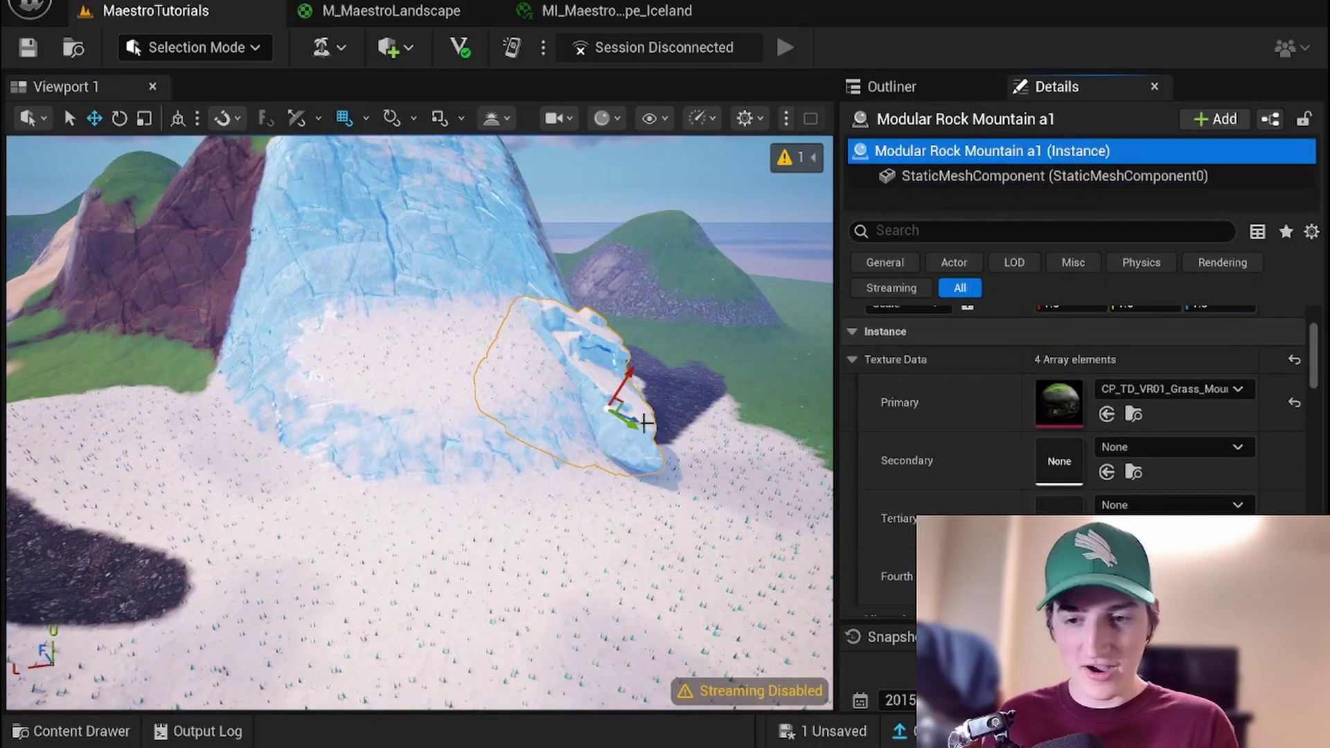
left_click_drag(635, 418, 400, 400, "alt")
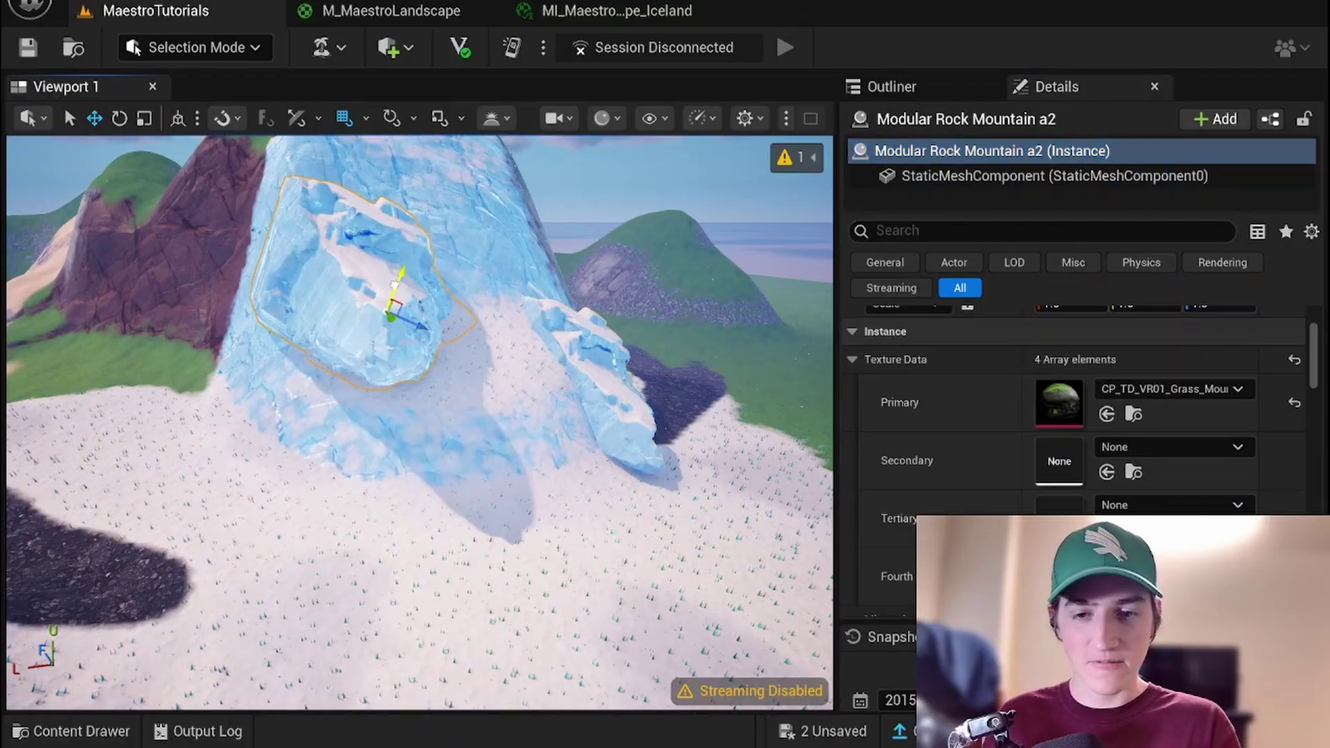
left_click_drag(395, 285, 311, 424)
key("e")
key("r")
key("e")
left_click_drag(374, 383, 361, 346)
key("w")
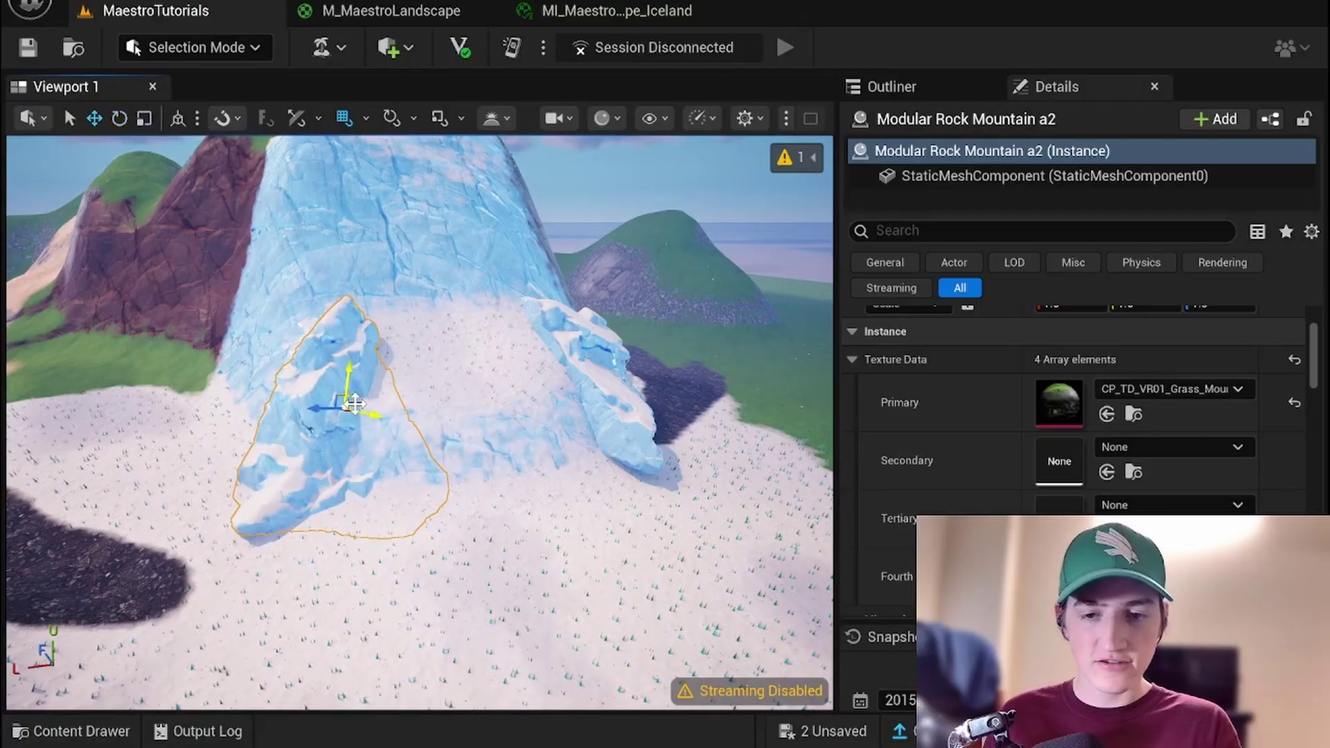
Shift the duplicated rock toward the outer edge of the icy slope and rotate it against the mountain's base
left_click_drag(354, 403, 193, 335)
key("e")
right_click_drag(409, 290, 367, 125)
key("f")
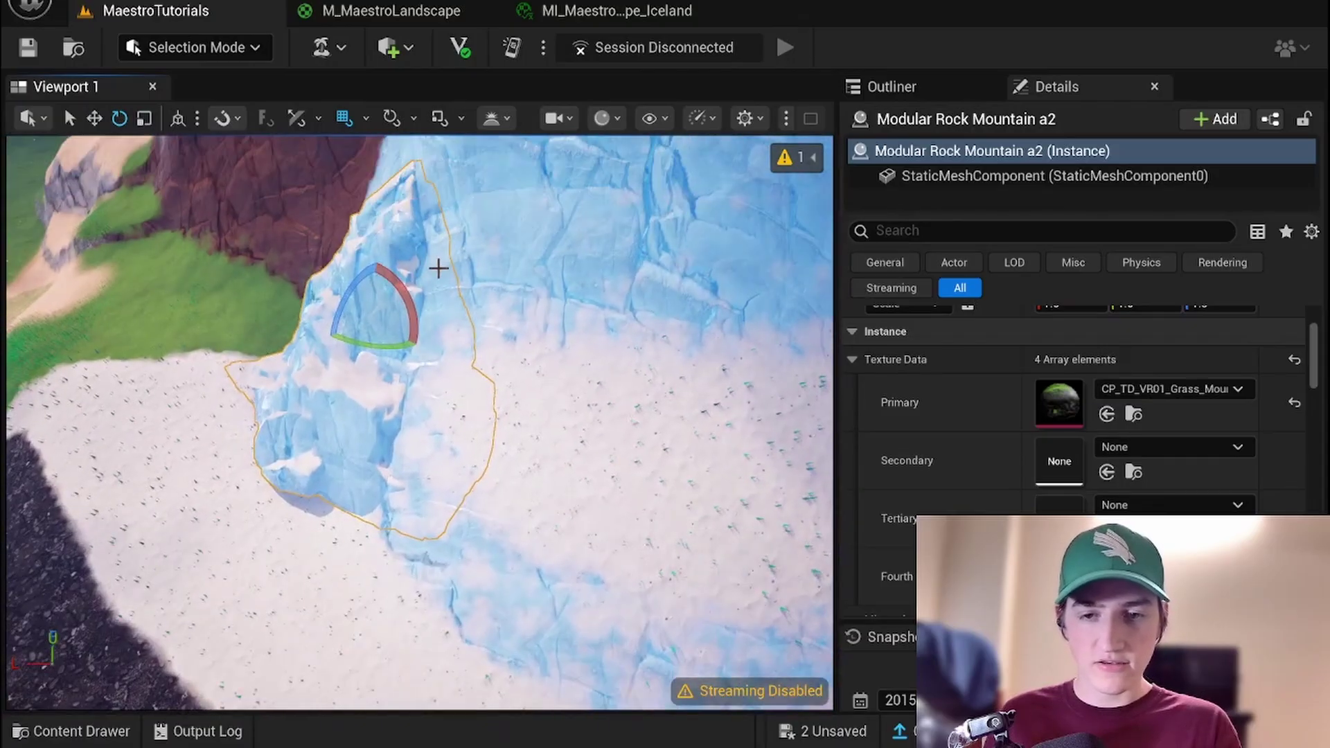
mouse_move(352, 324)
left_mouse_down()
mouse_move(338, 327)
mouse_move(355, 307)
mouse_move(356, 319)
left_mouse_up()
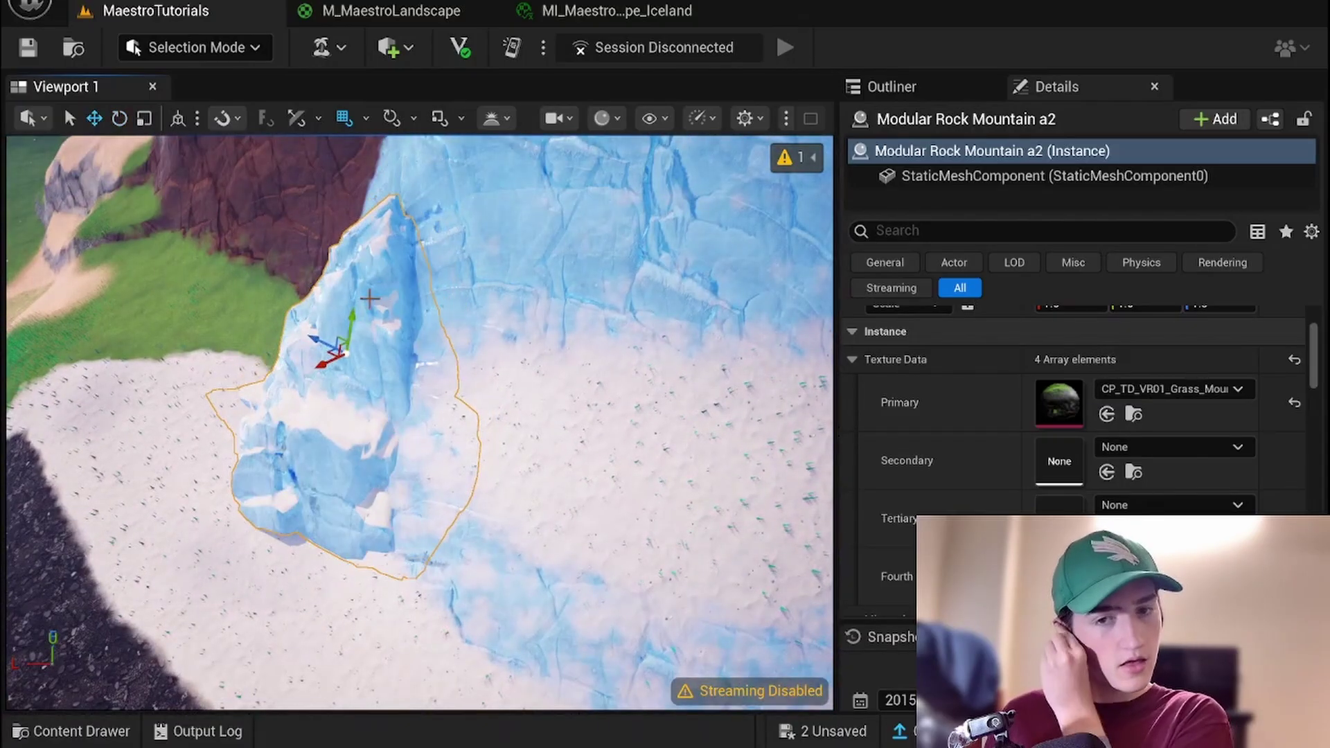
Rotate the original rock on the opposite side of the snowy patch to vary how it meets the icy slope
right_click_drag(482, 251, 409, 270)
left_click(461, 408)
key("e")
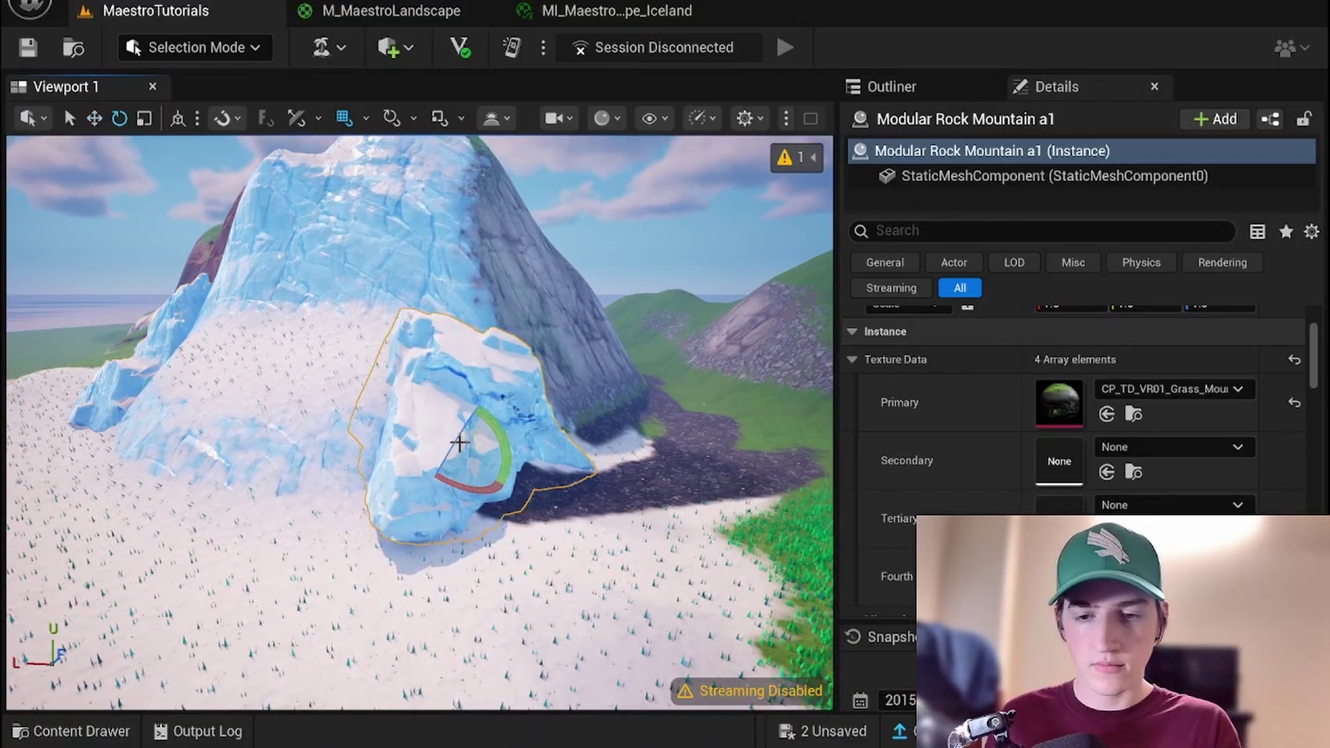
left_click_drag(458, 442, 557, 305)
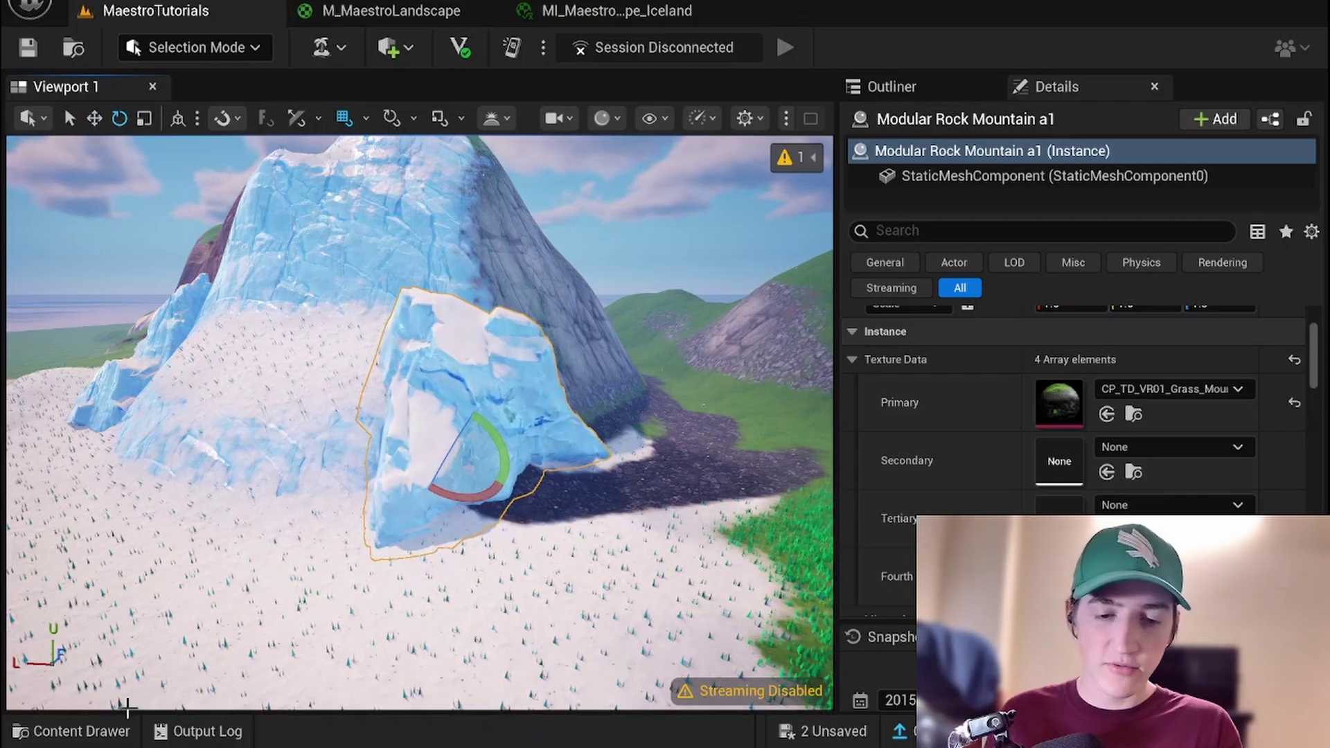
Create a material instance of M_MaestroLandscape in the Materials folder and name it MI_MaestroLandscape_Beach
left_click(84, 731)
left_click(713, 442)
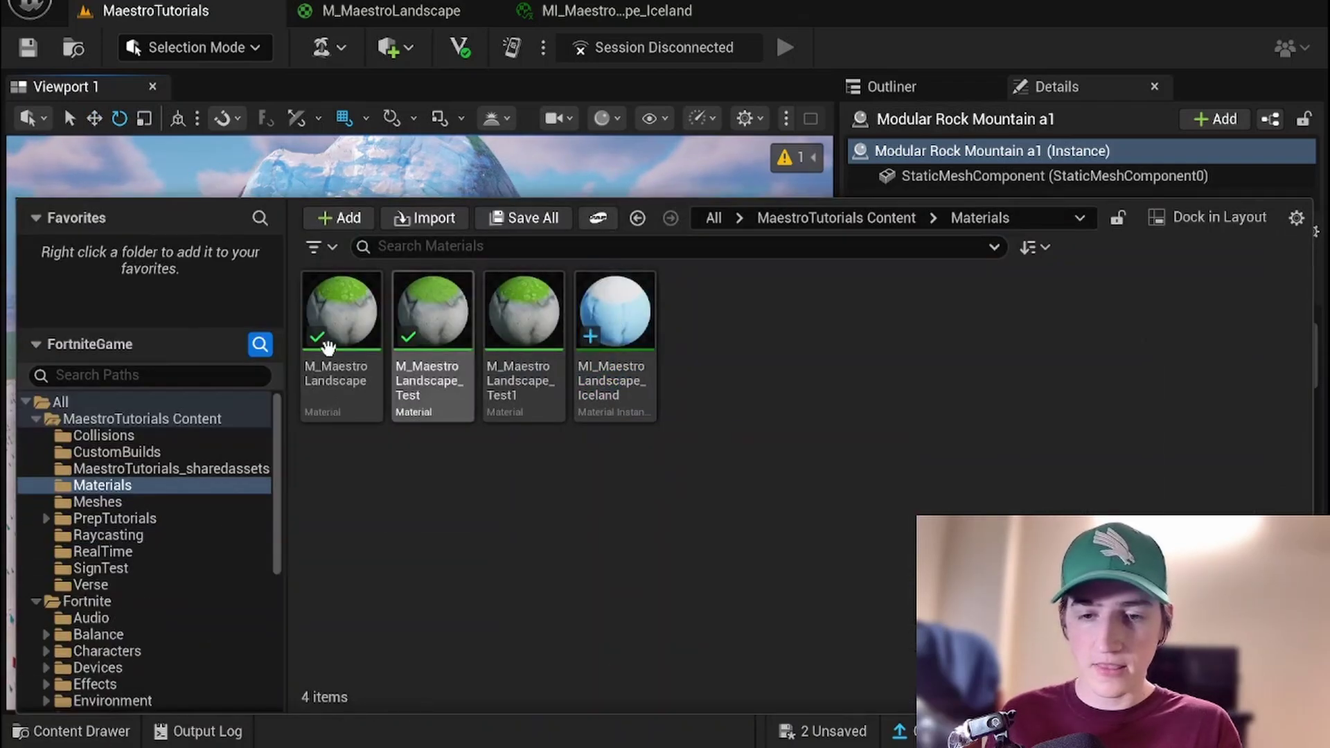
left_click(644, 333)
mouse_move(626, 330)
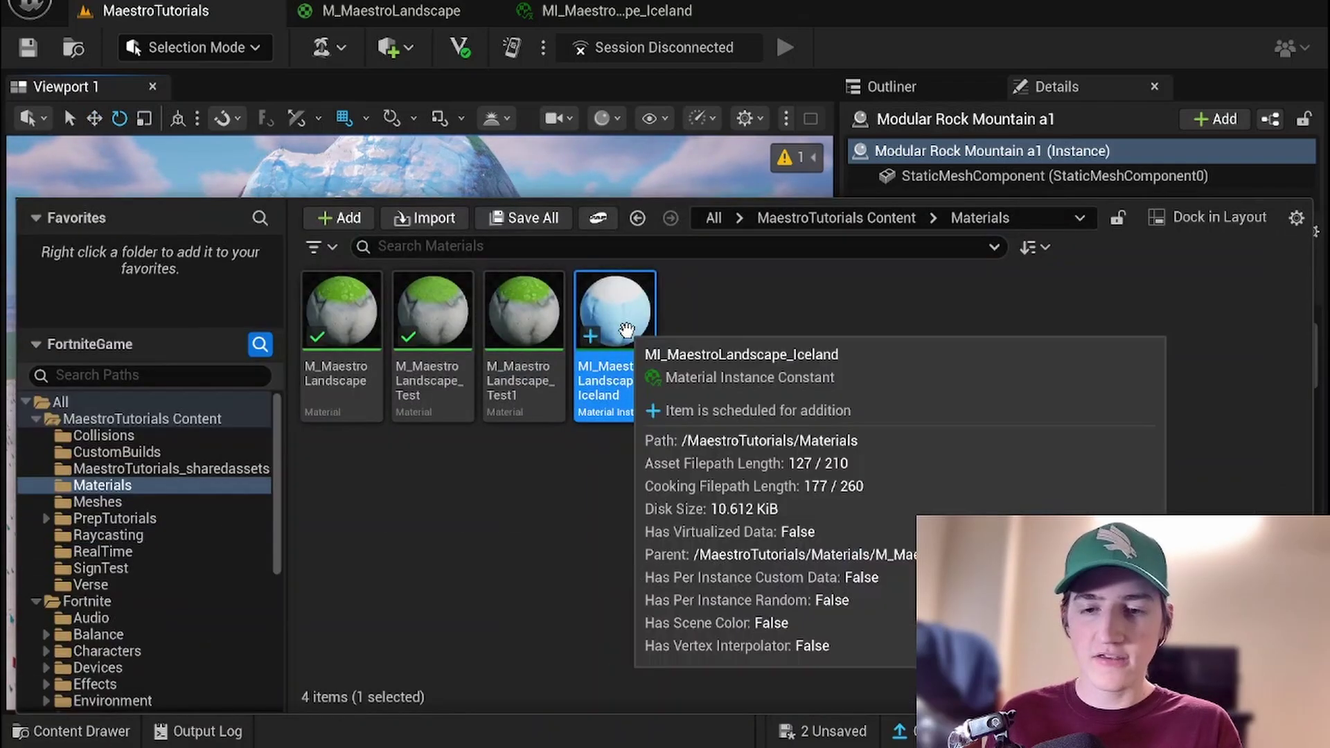
left_click(343, 315)
right_click(352, 318)
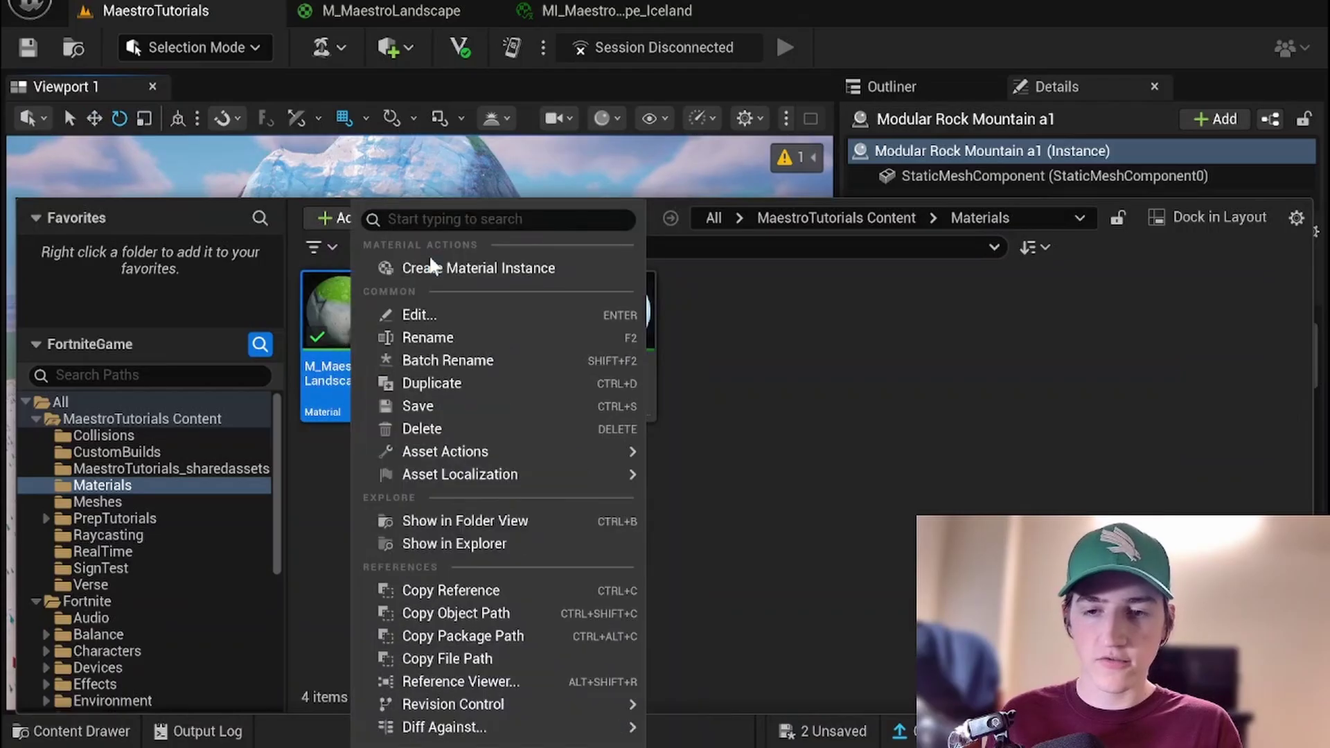
left_click(464, 267)
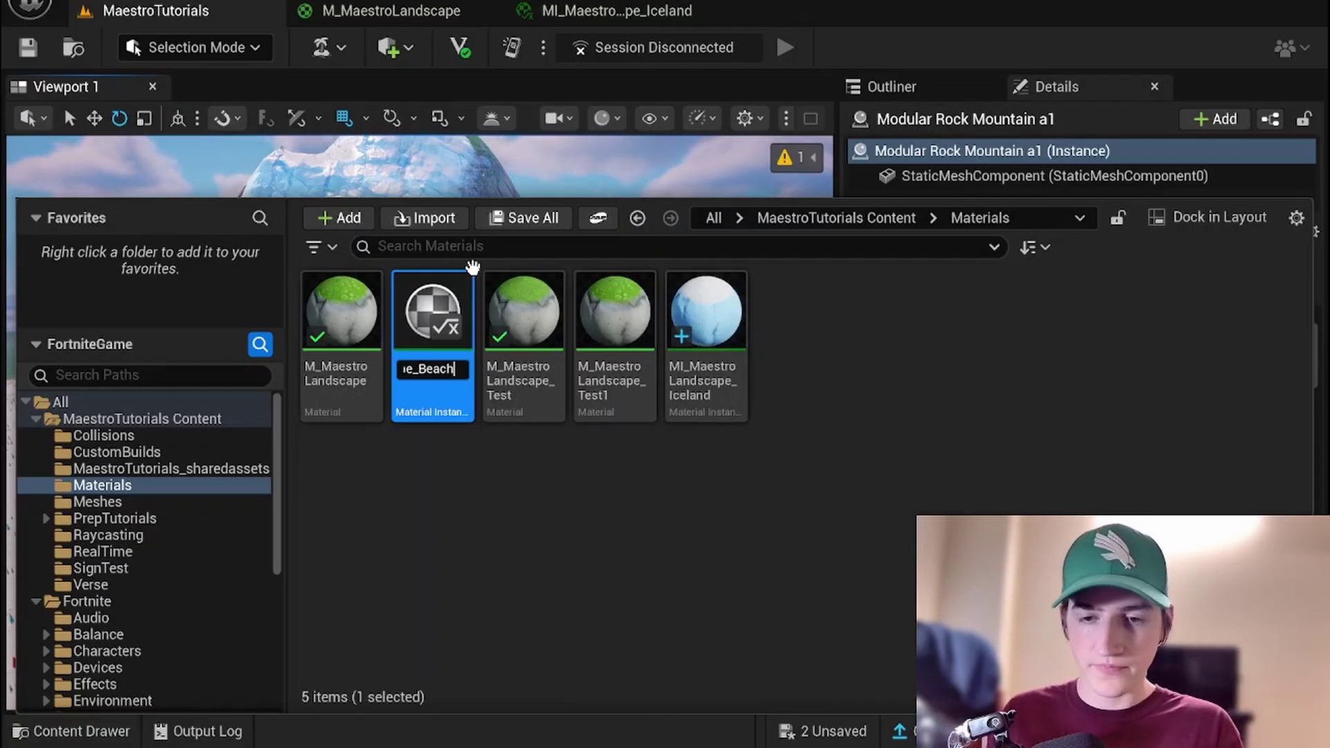
key("Return")
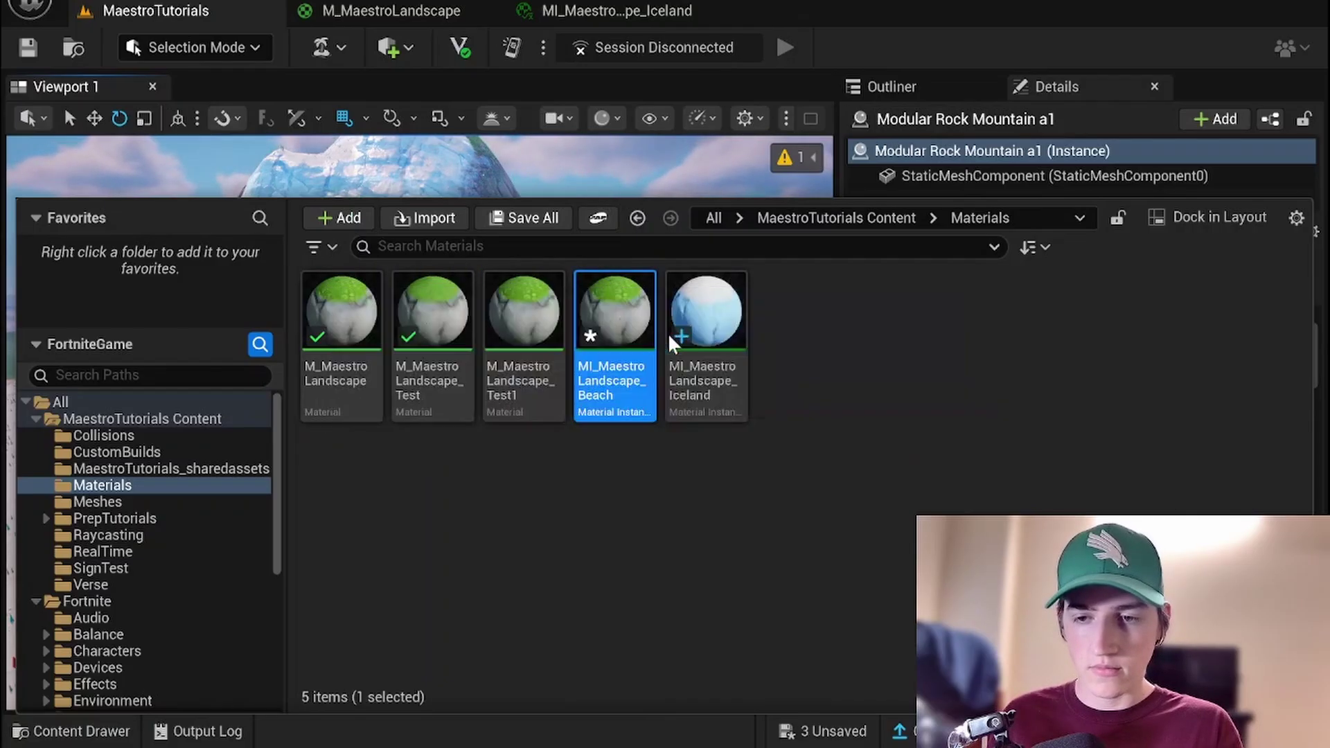
In MI_MaestroLandscape_Beach, override UseAsLandscapeMaterial to off and Use Beach to on, and save the instance
double_click(654, 331)
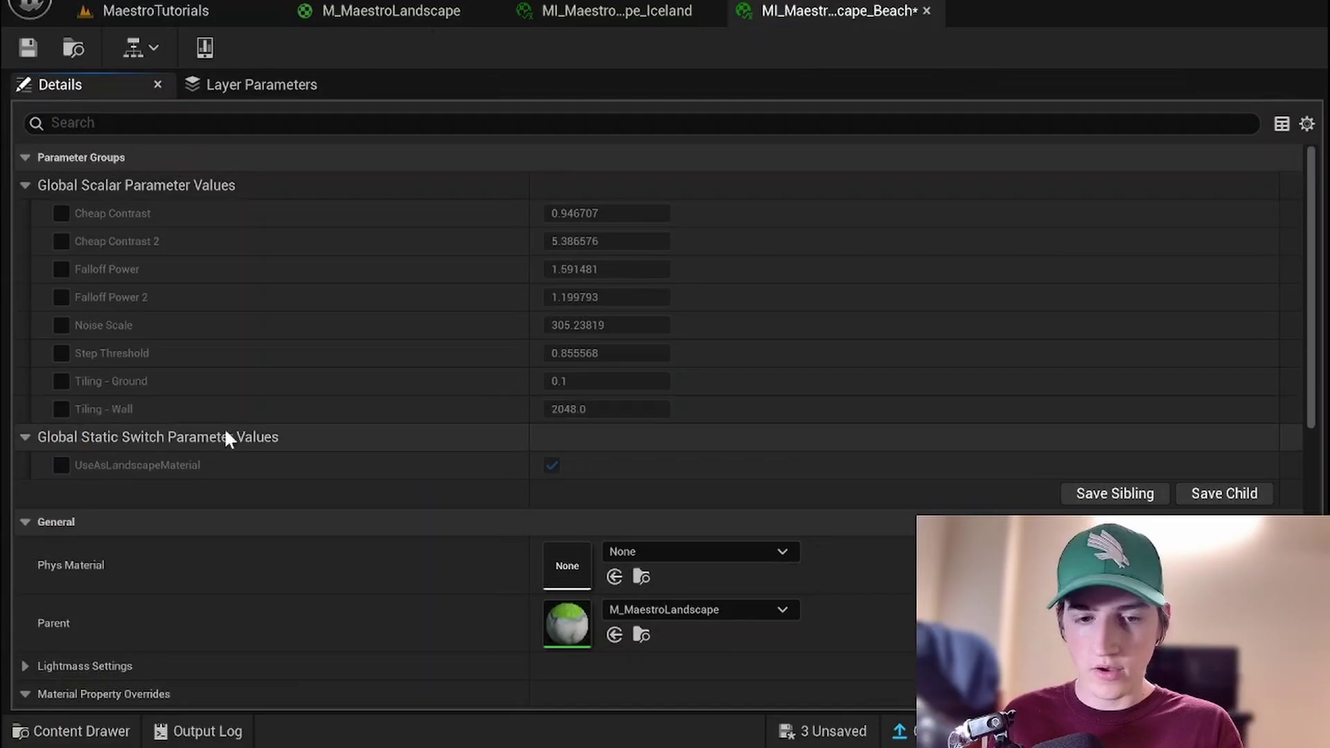
left_click(552, 464)
left_click(63, 436)
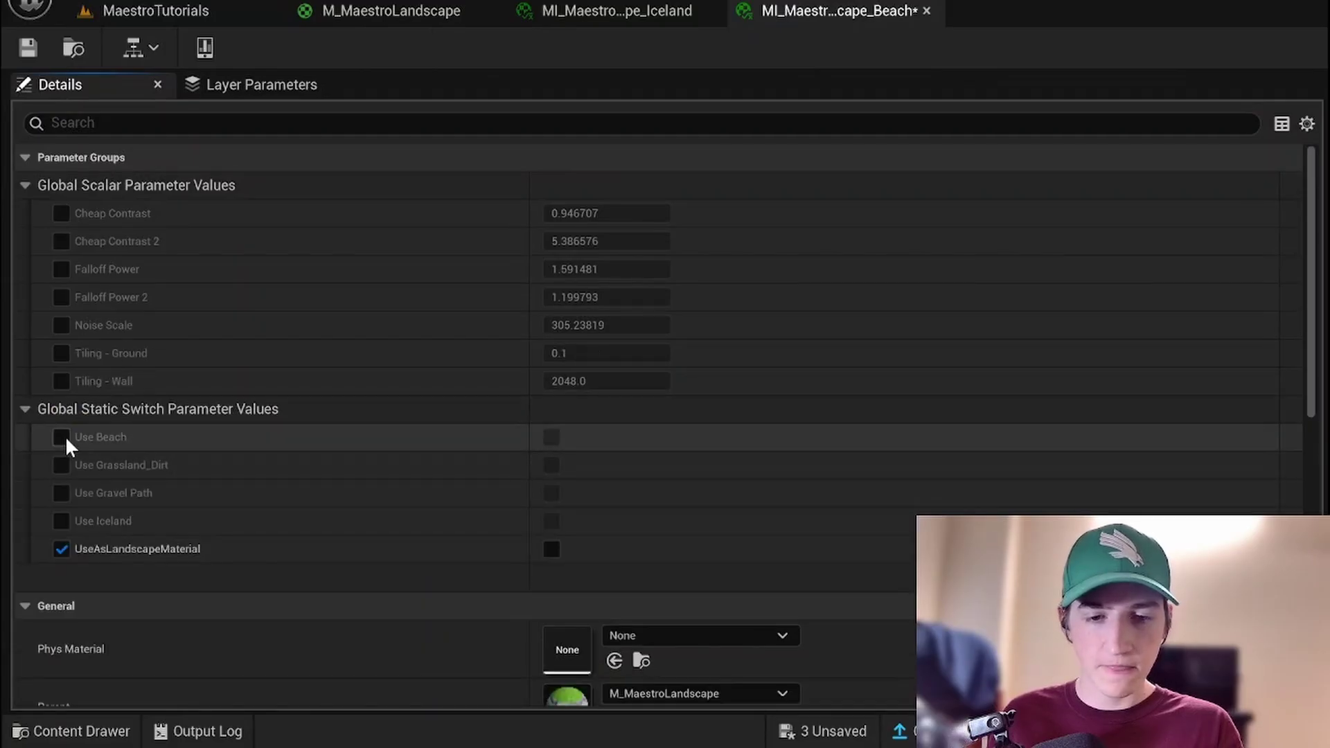
left_click(551, 437)
left_click(27, 48)
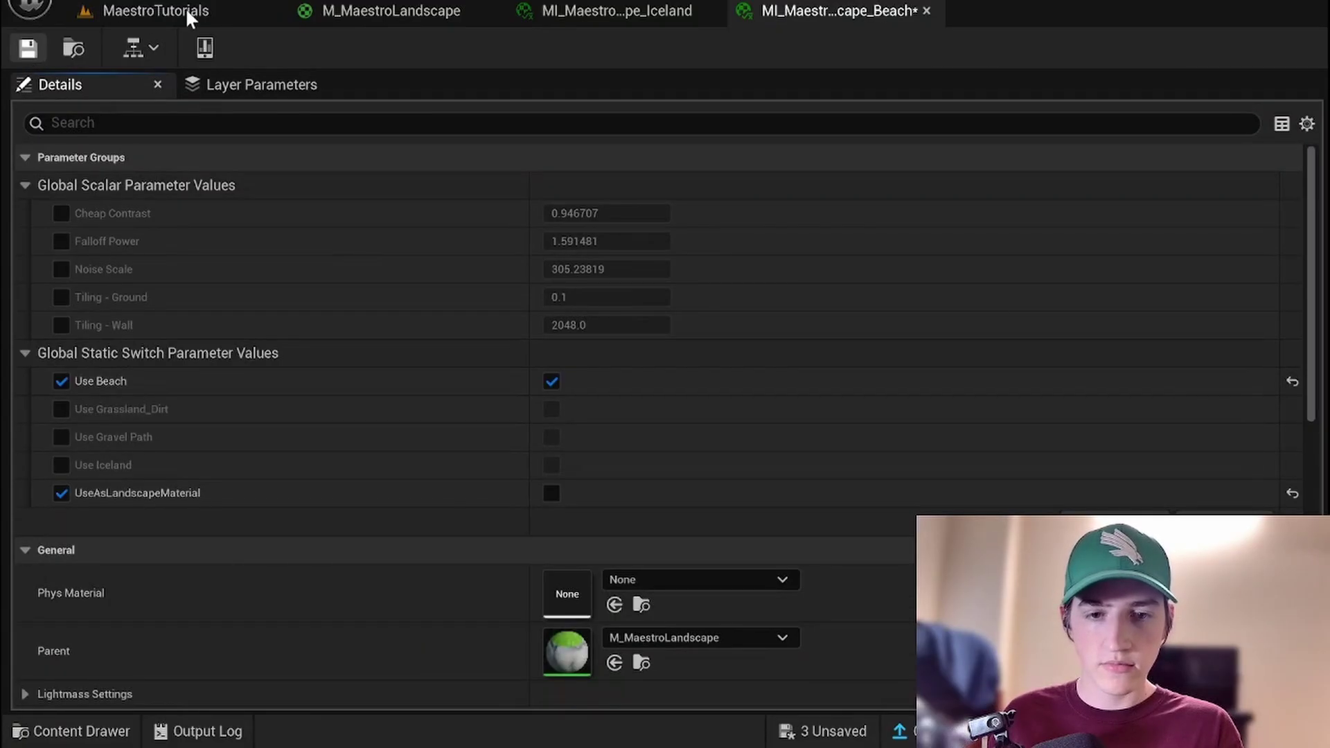
Duplicate the rock in the level out over the grass and assign MI_MaestroLandscape_Beach to the copy's material Element 0
left_click(184, 9)
key("w")
key("f")
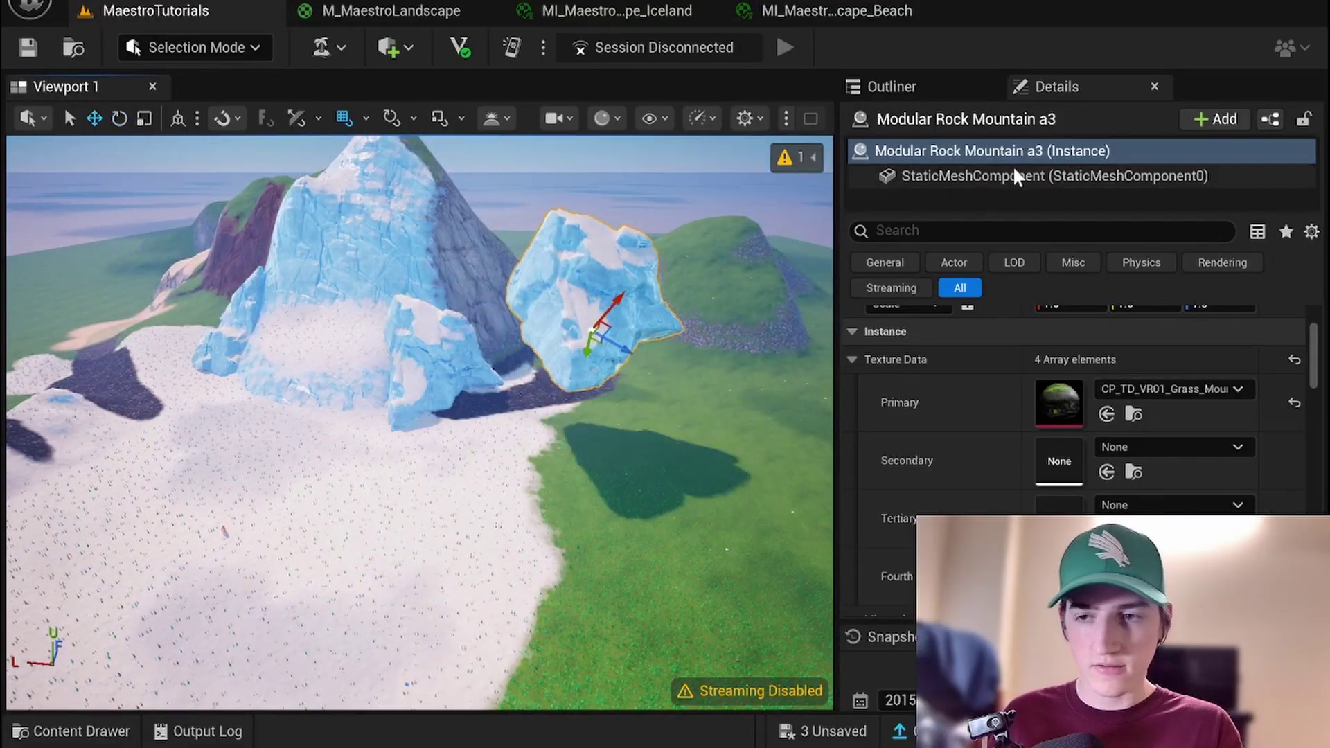
left_click(1012, 173)
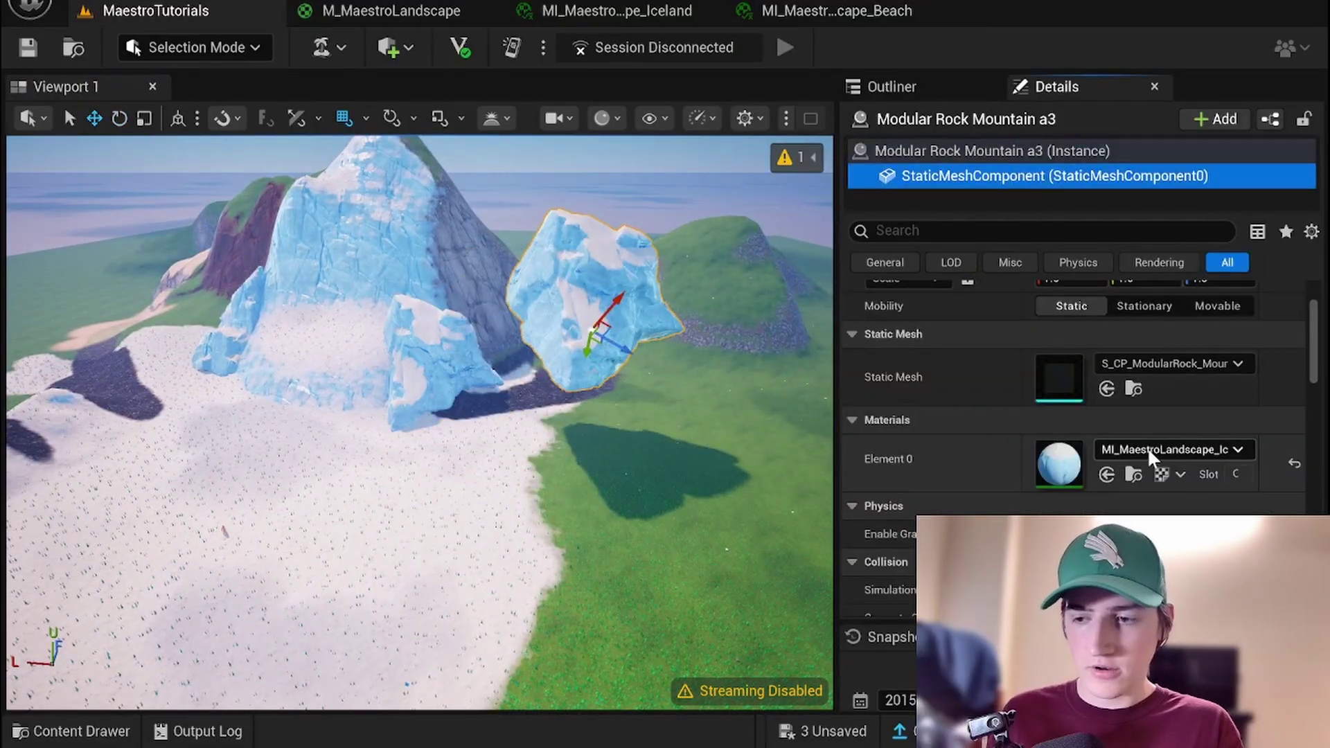
left_click(1147, 446)
scroll(1146, 416, "down", 5)
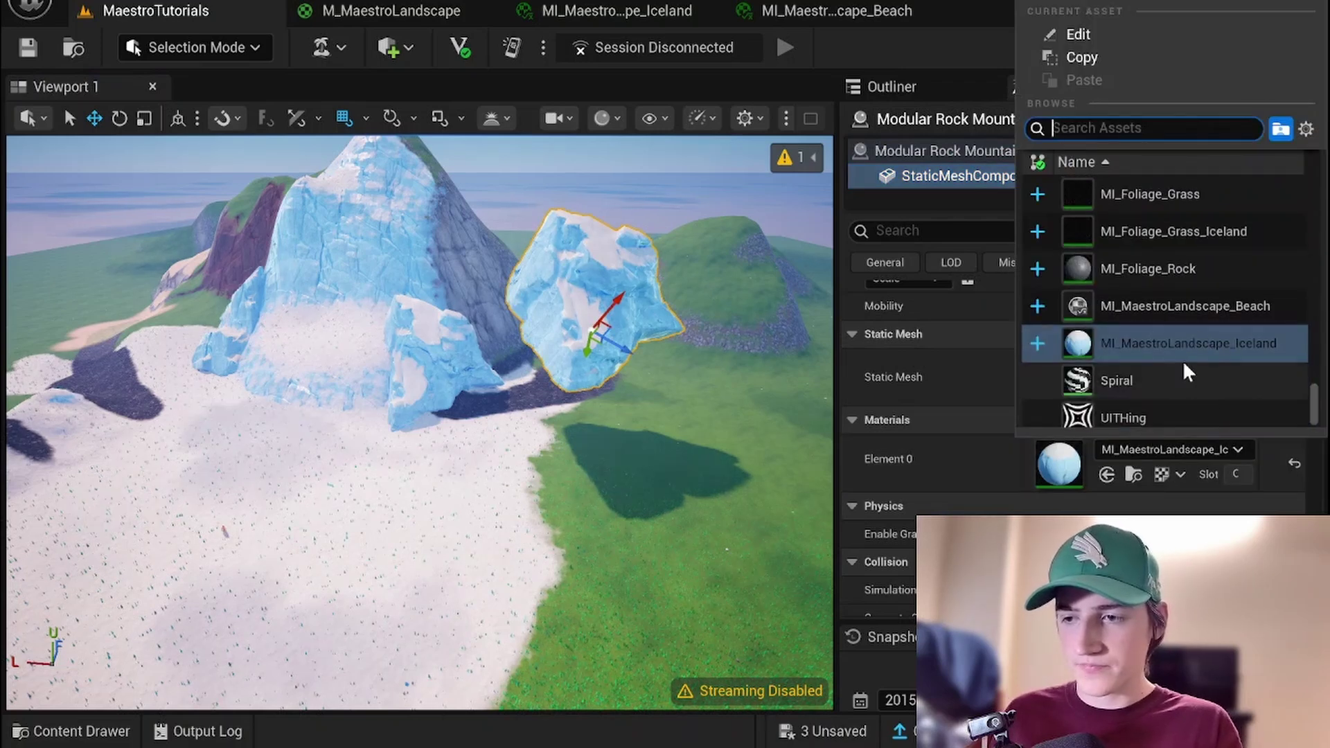
left_click(1192, 307)
Move the beach-material rock down onto the grass beside the snowy ground, in front of the mountain
right_click_drag(554, 383, 555, 383)
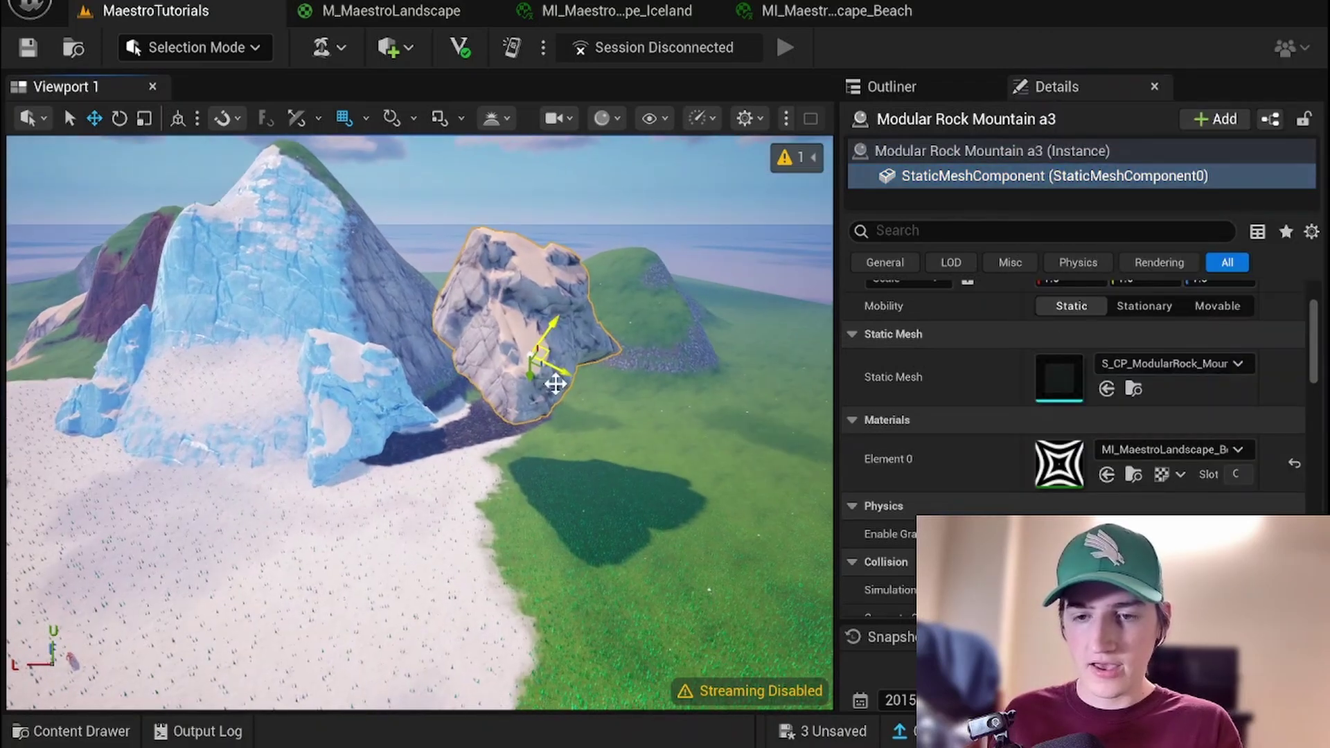
left_click_drag(558, 367, 283, 226)
right_click_drag(283, 225, 275, 201)
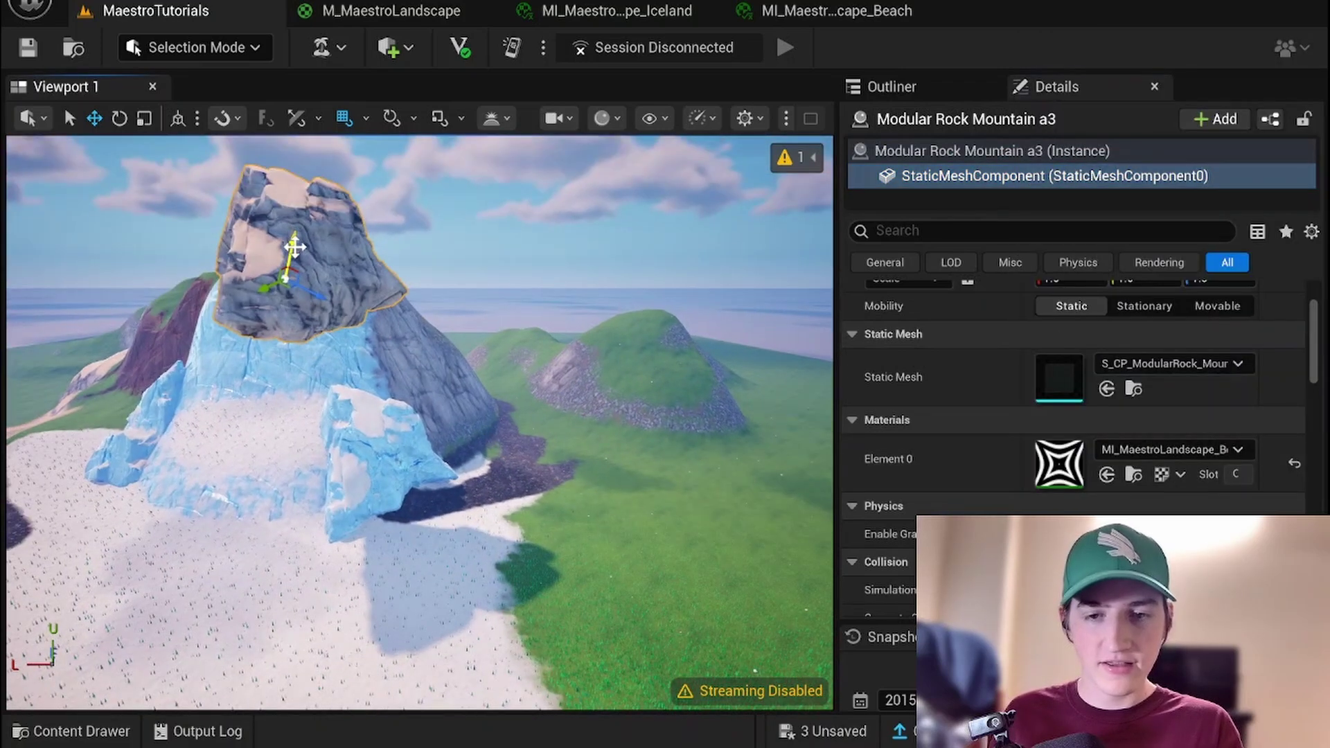
left_click_drag(294, 247, 391, 399)
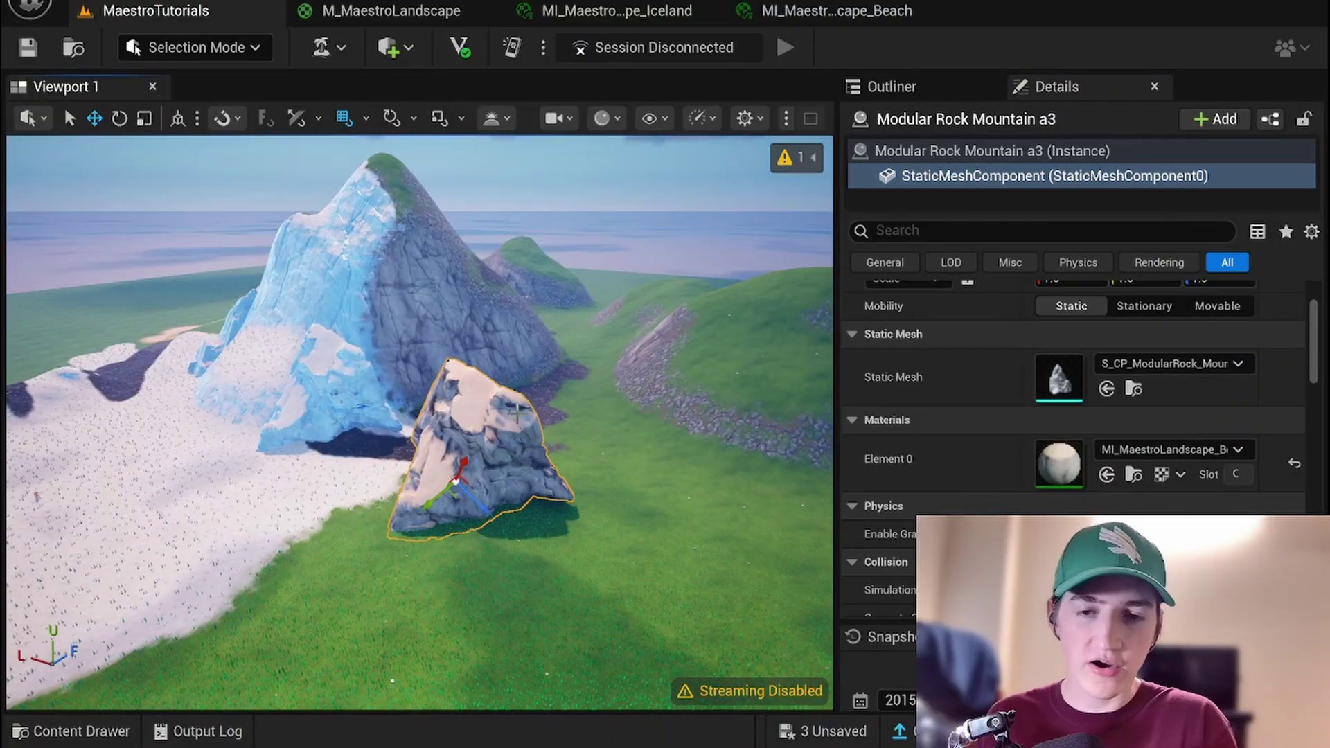
Examine up close how the sand and stone textures tile and blend on the beach-material rock
right_click_drag(518, 414, 517, 385)
key("w")
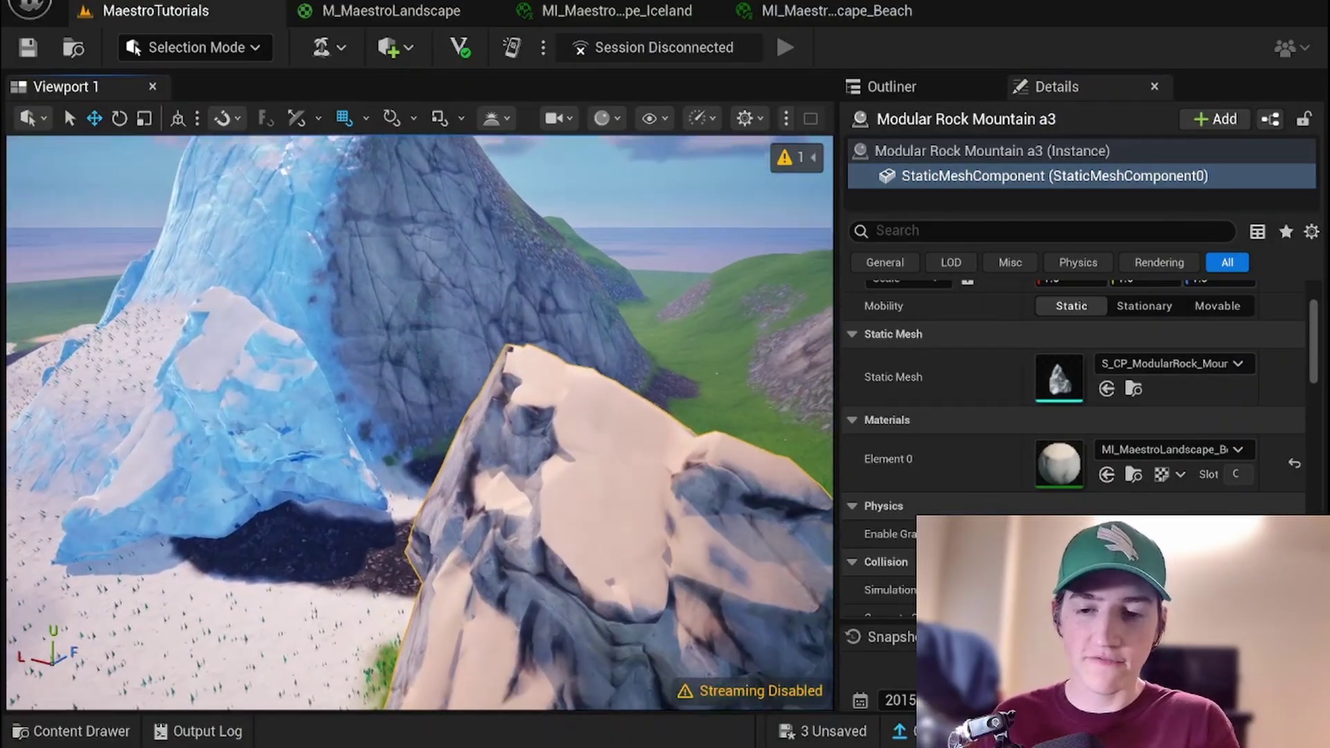
right_click_drag(516, 411, 528, 423)
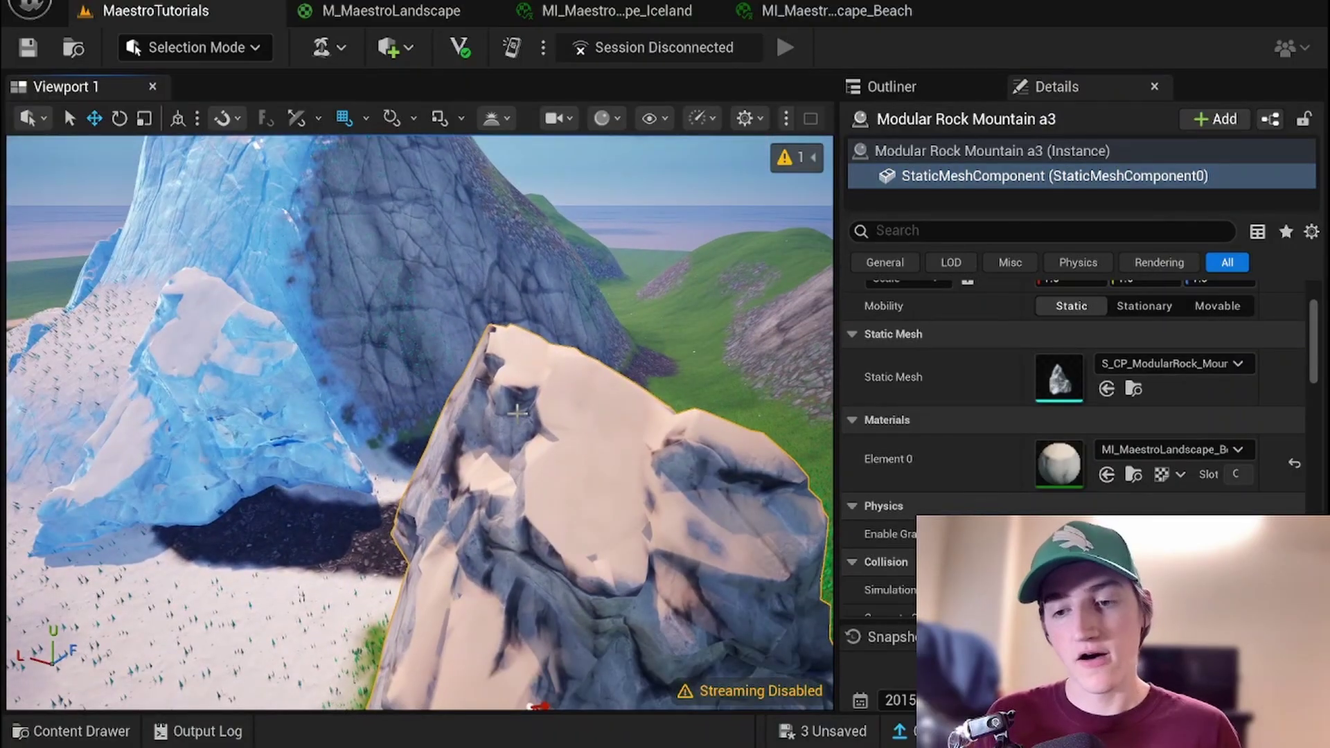
key("w")
mouse_move(527, 422)
right_mouse_down()
mouse_move(554, 424)
mouse_move(528, 436)
right_mouse_up()
key("s")
key("w")
mouse_move(405, 468)
right_mouse_down()
mouse_move(408, 529)
mouse_move(405, 469)
right_mouse_up()
key("w")
key("s")
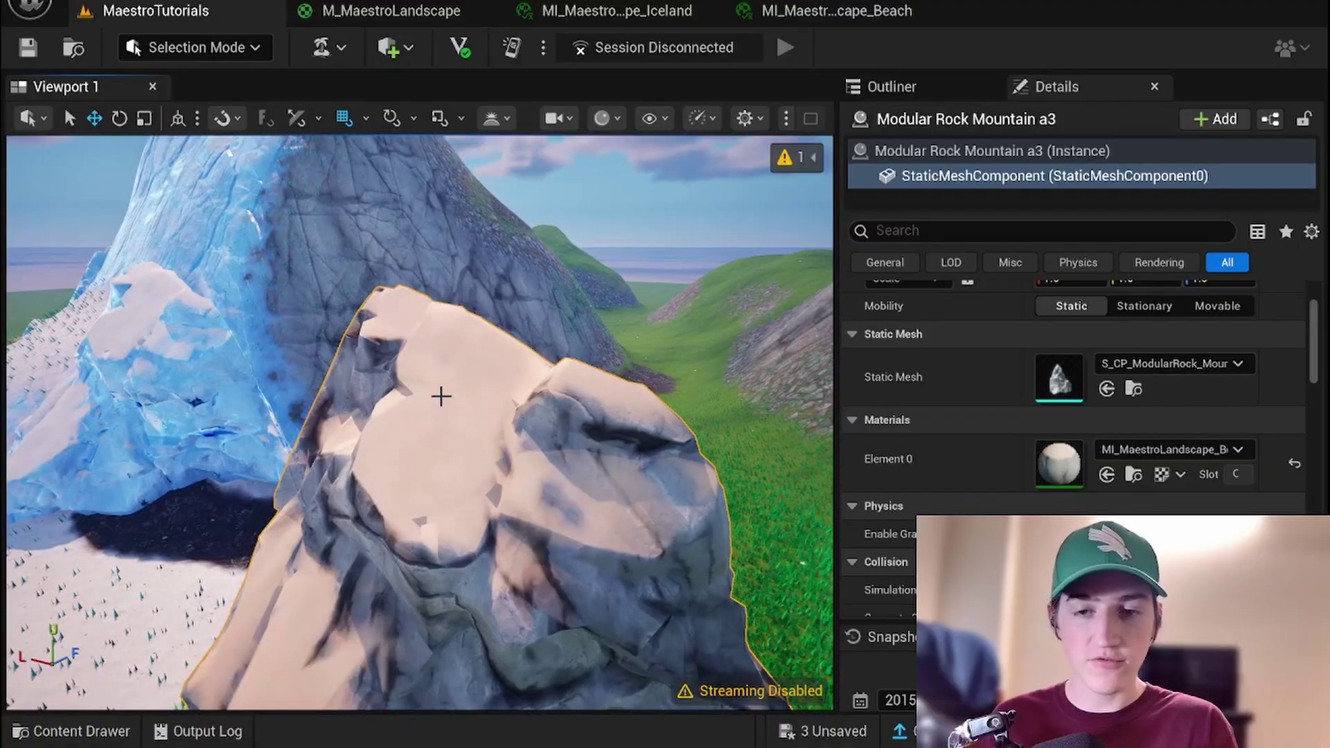
Add an Absolute World Position node to M_MaestroLandscape's graph, outside the Attributes - Grass group on its input side
left_click(383, 10)
right_click_drag(644, 367, 980, 428)
scroll(980, 428, "down", 3)
mouse_move(616, 335)
right_mouse_down()
mouse_move(921, 356)
mouse_move(1027, 199)
mouse_move(991, 309)
mouse_move(959, 268)
mouse_move(1118, 381)
right_mouse_up()
right_click_drag(612, 322, 824, 365)
scroll(697, 440, "up", 1)
scroll(687, 427, "up", 3)
right_click_drag(673, 528, 676, 360)
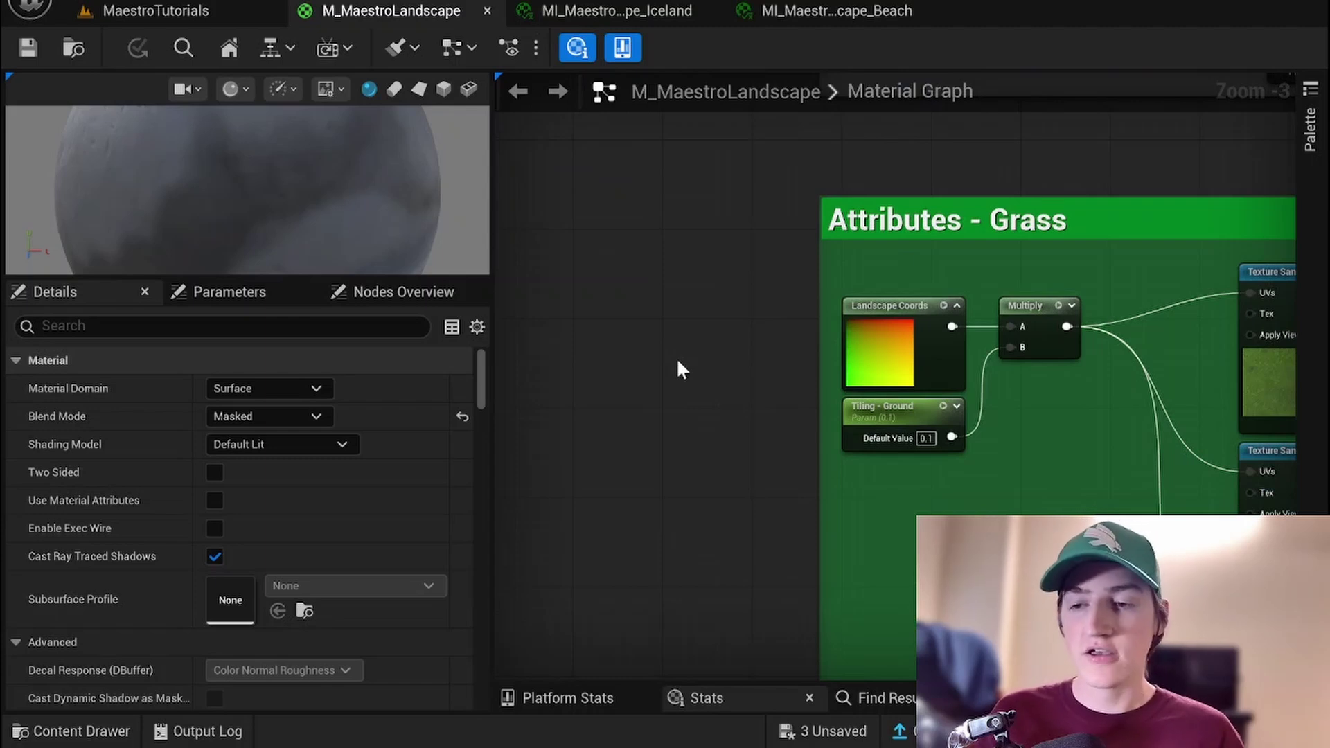
scroll(893, 246, "down", 2)
right_click_drag(697, 294, 674, 291)
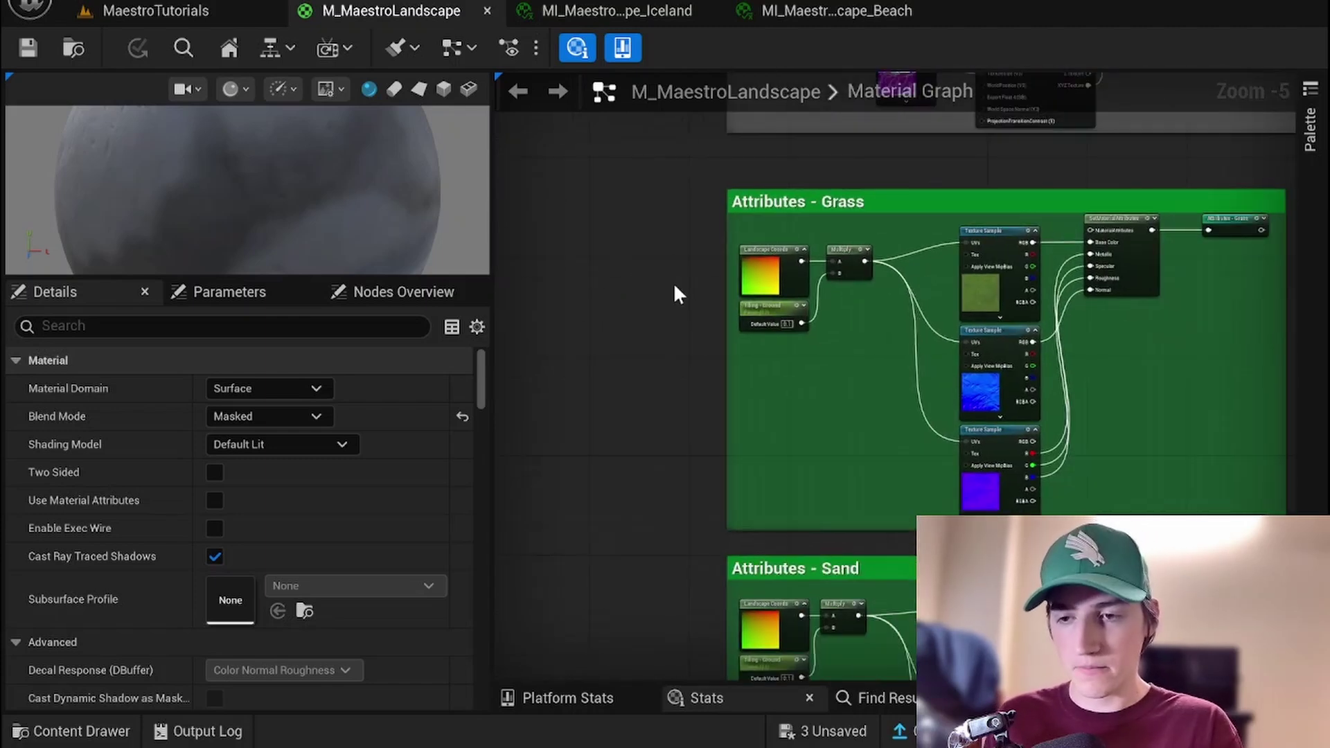
scroll(693, 291, "up", 1)
right_click_drag(529, 179, 609, 162)
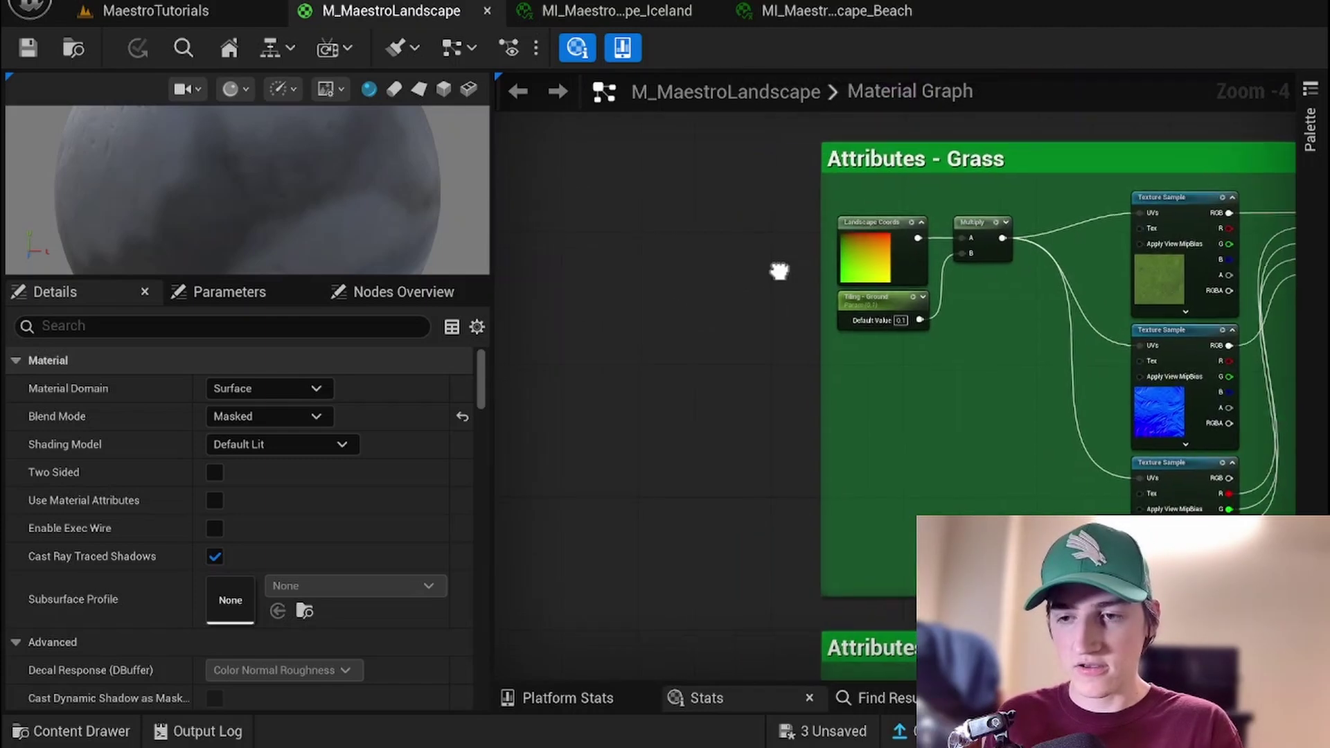
right_click(649, 258)
type("worl")
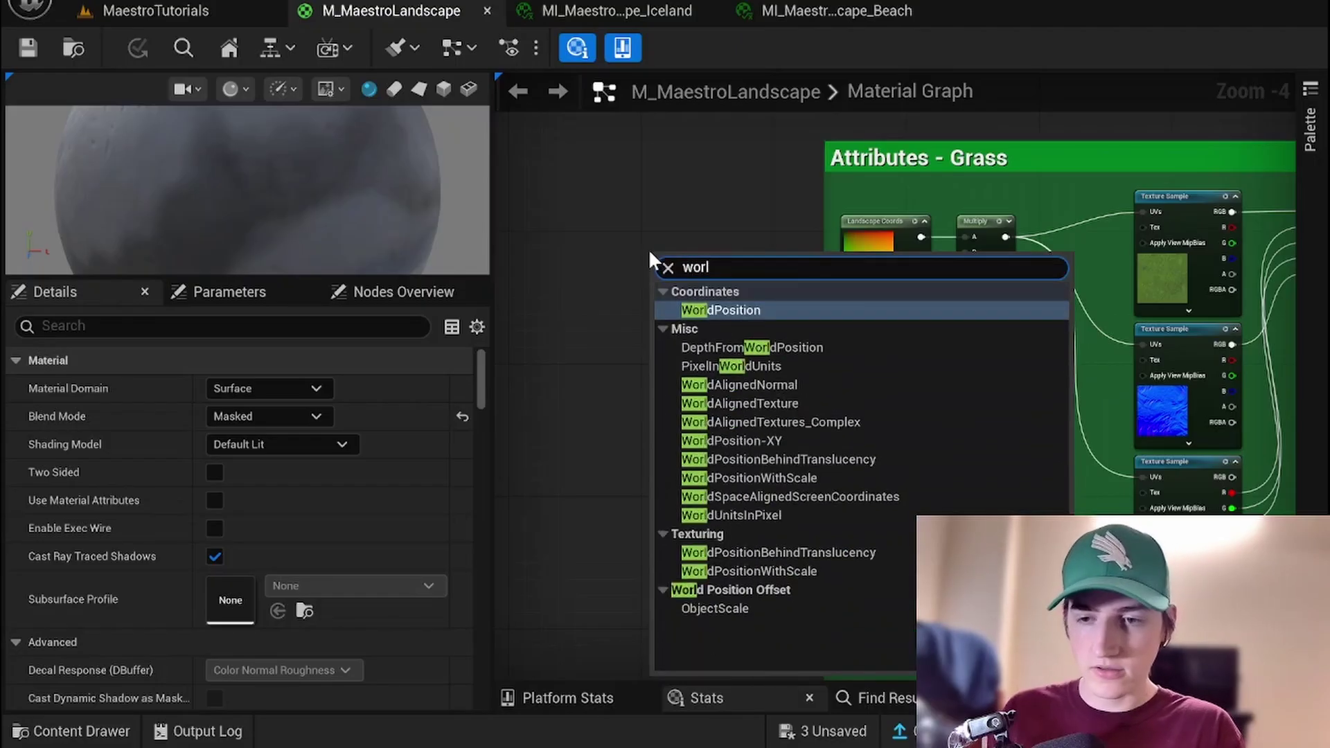
key("Escape")
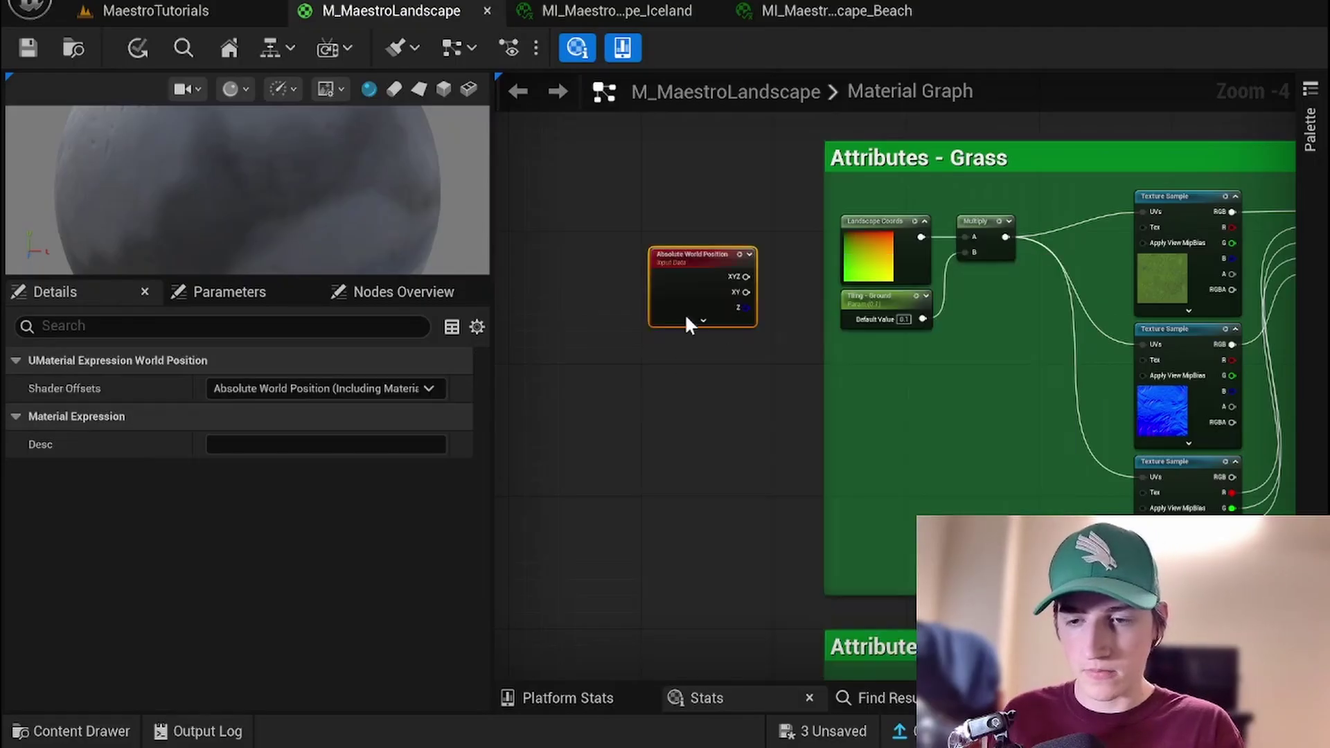
left_click(583, 232)
left_click_drag(682, 258, 507, 233)
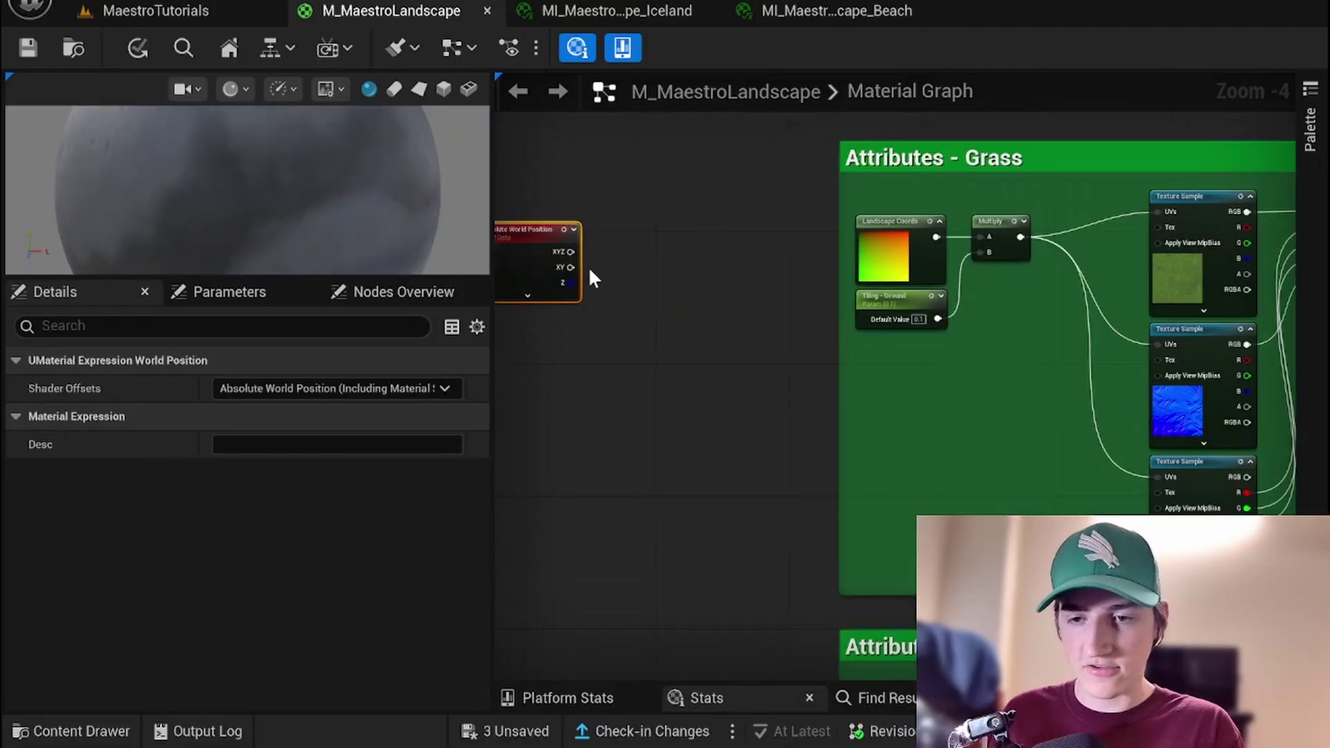
Connect the Absolute World Position node's XY output to input A of a new Divide node
left_click_drag(569, 266, 648, 275)
left_click(632, 235)
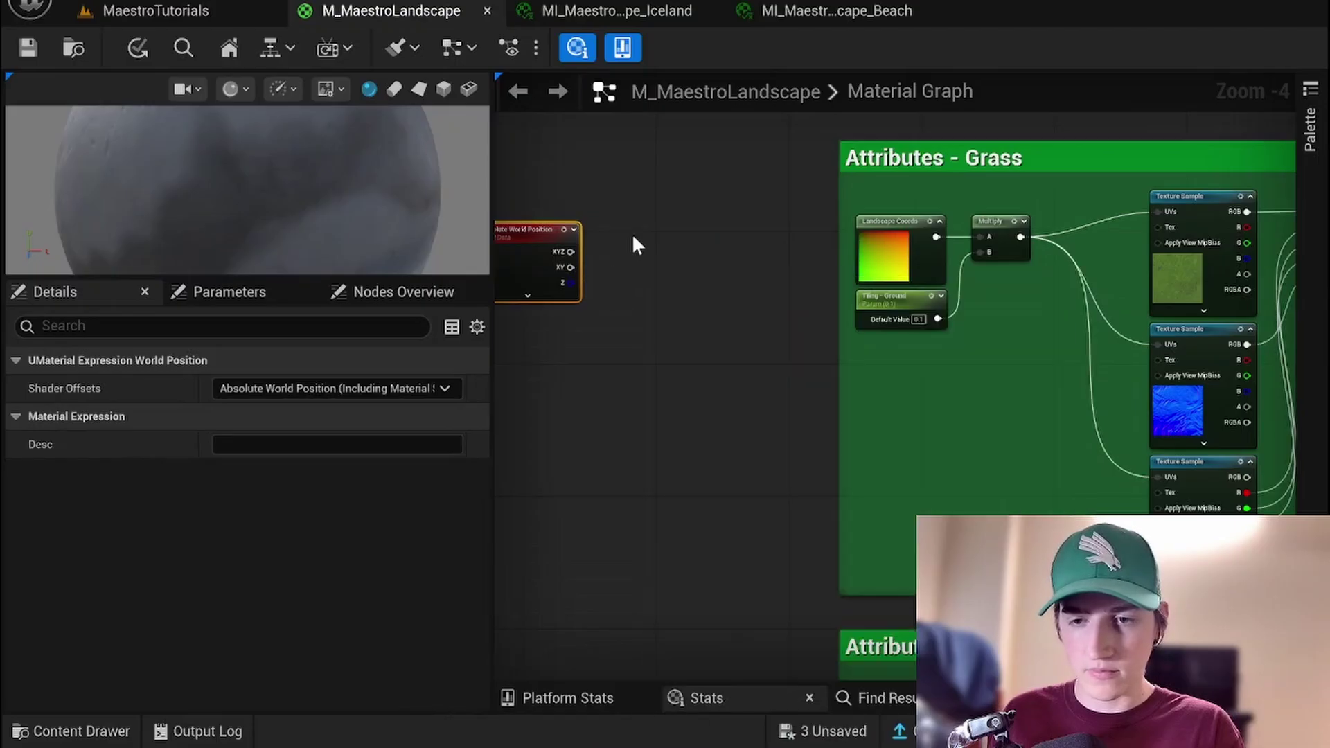
left_click_drag(568, 267, 722, 246)
left_click_drag(521, 189, 724, 327)
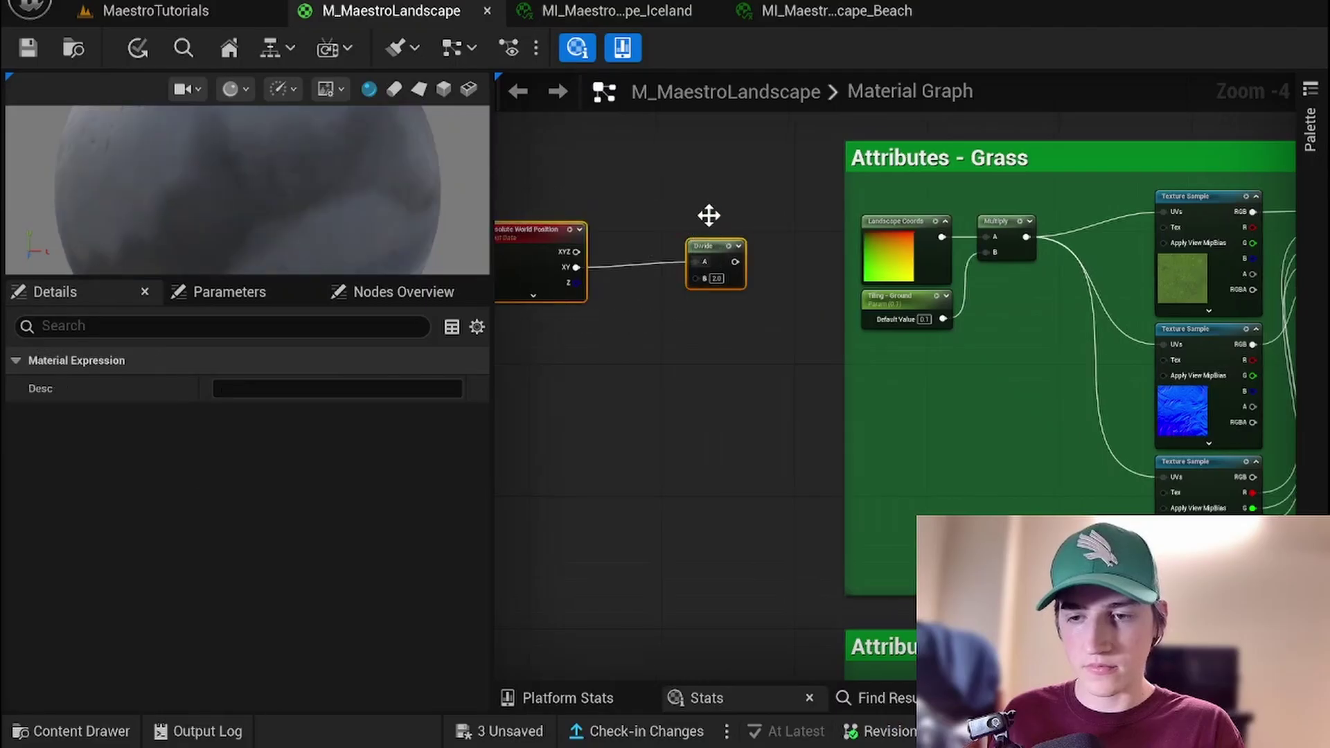
left_click(709, 215)
Add a named reroute declaration to the Divide node's output and name it New Ground Tiling
mouse_move(705, 251)
left_mouse_down()
mouse_move(638, 274)
mouse_move(701, 276)
left_mouse_up()
left_click(703, 251)
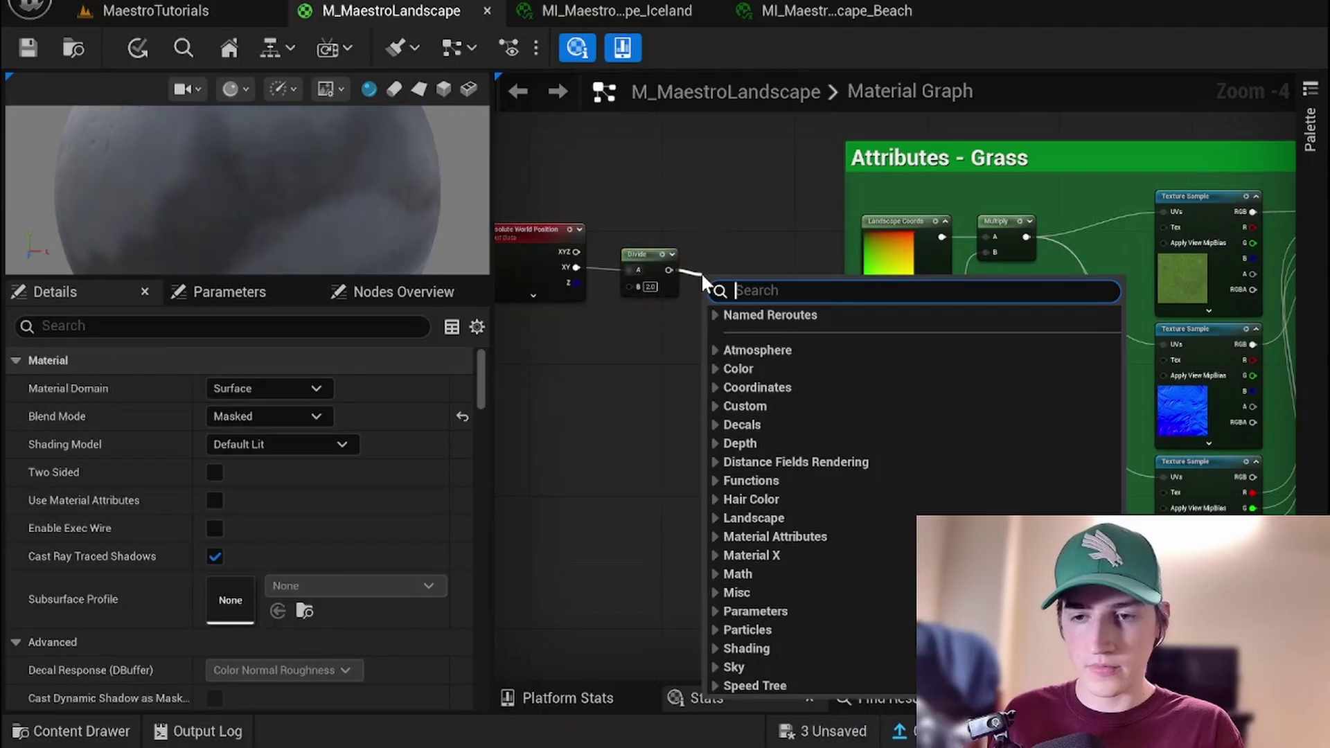
type("name")
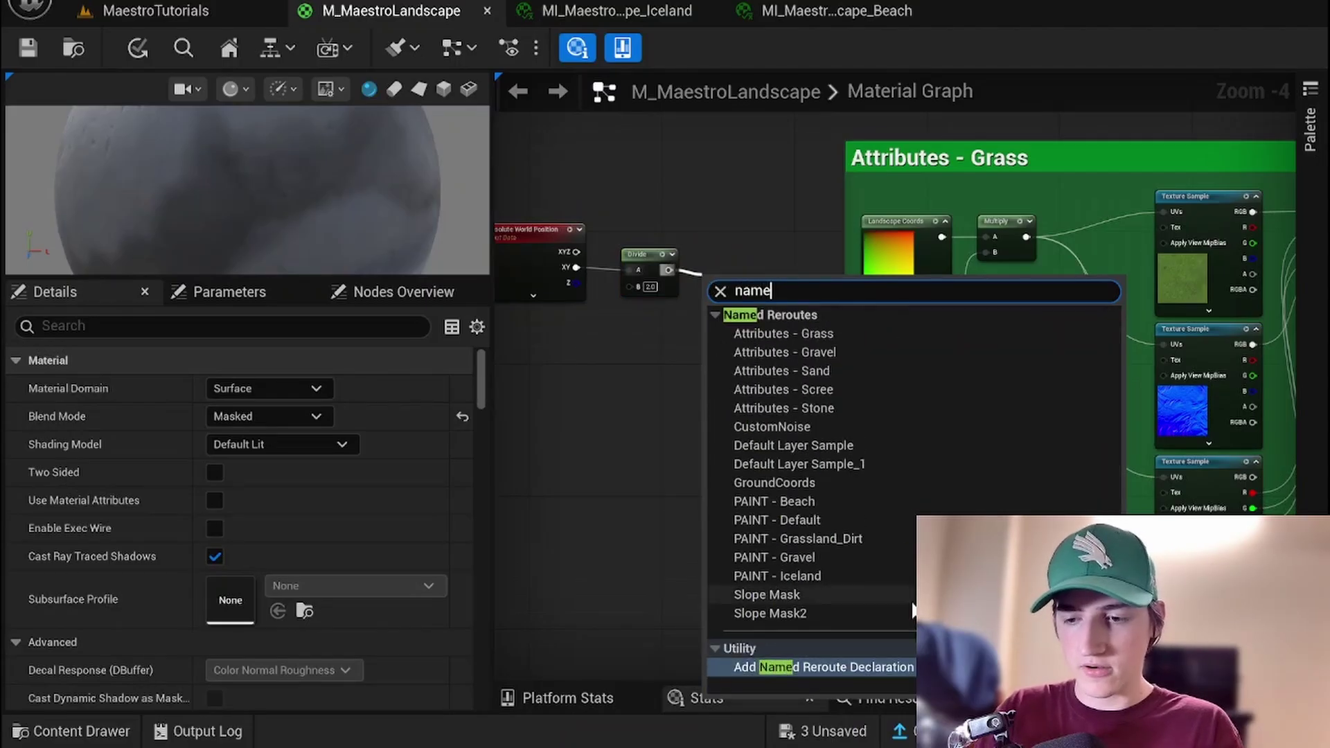
left_click(865, 667)
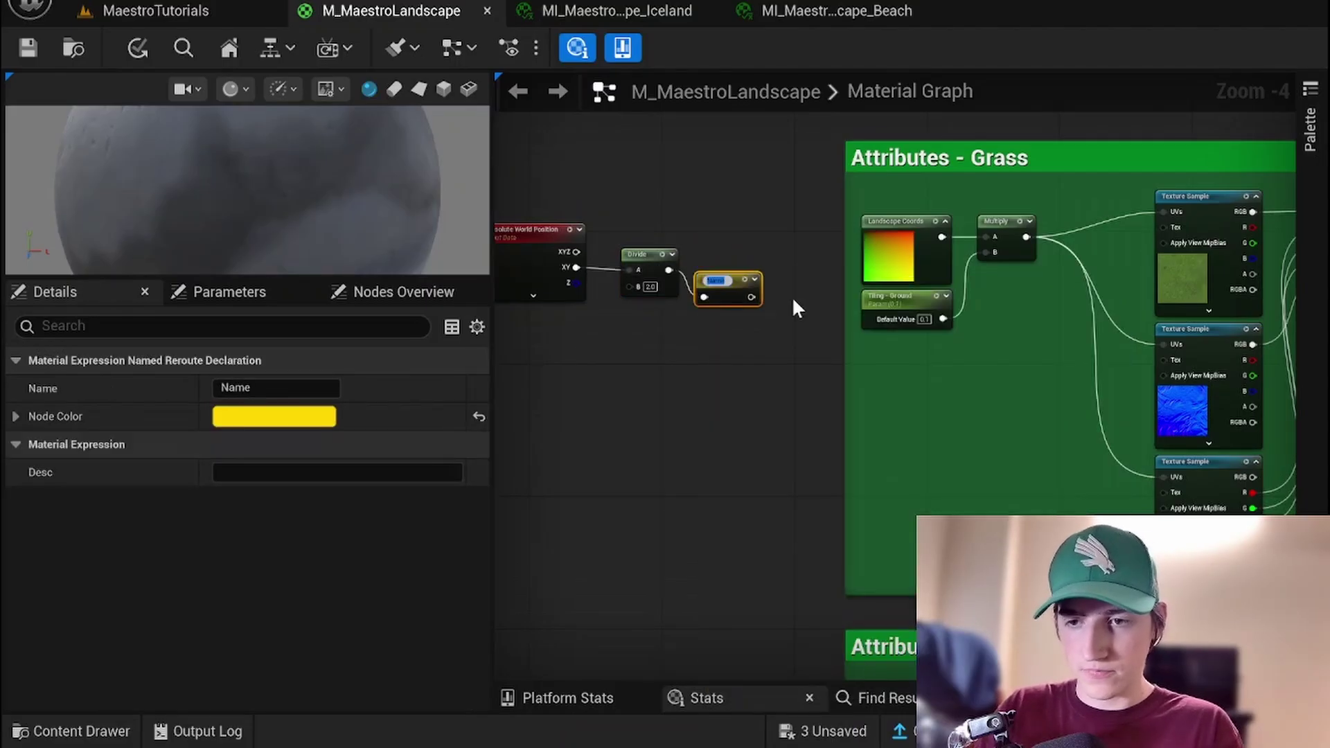
type("New GRound")
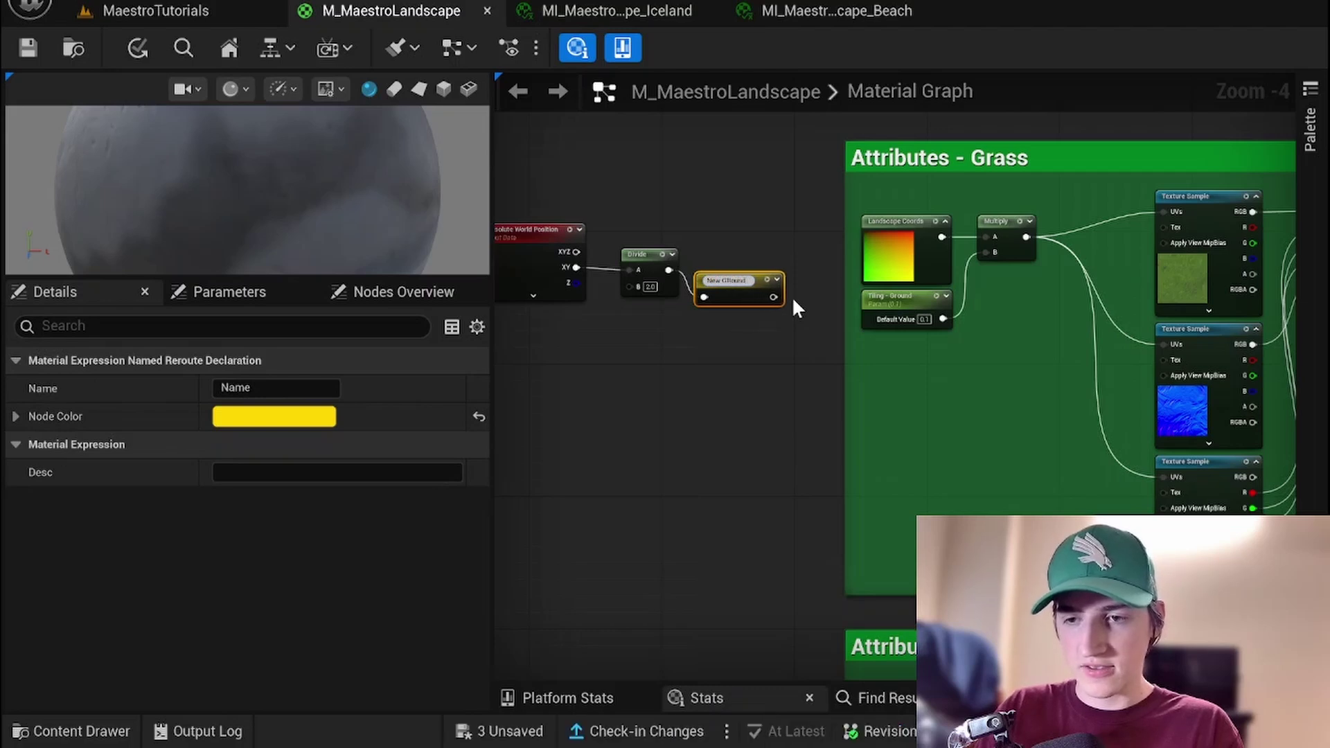
key("BackSpace")
key("BackSpace")
key("BackSpace")
key("BackSpace")
key("BackSpace")
type("round Tilin")
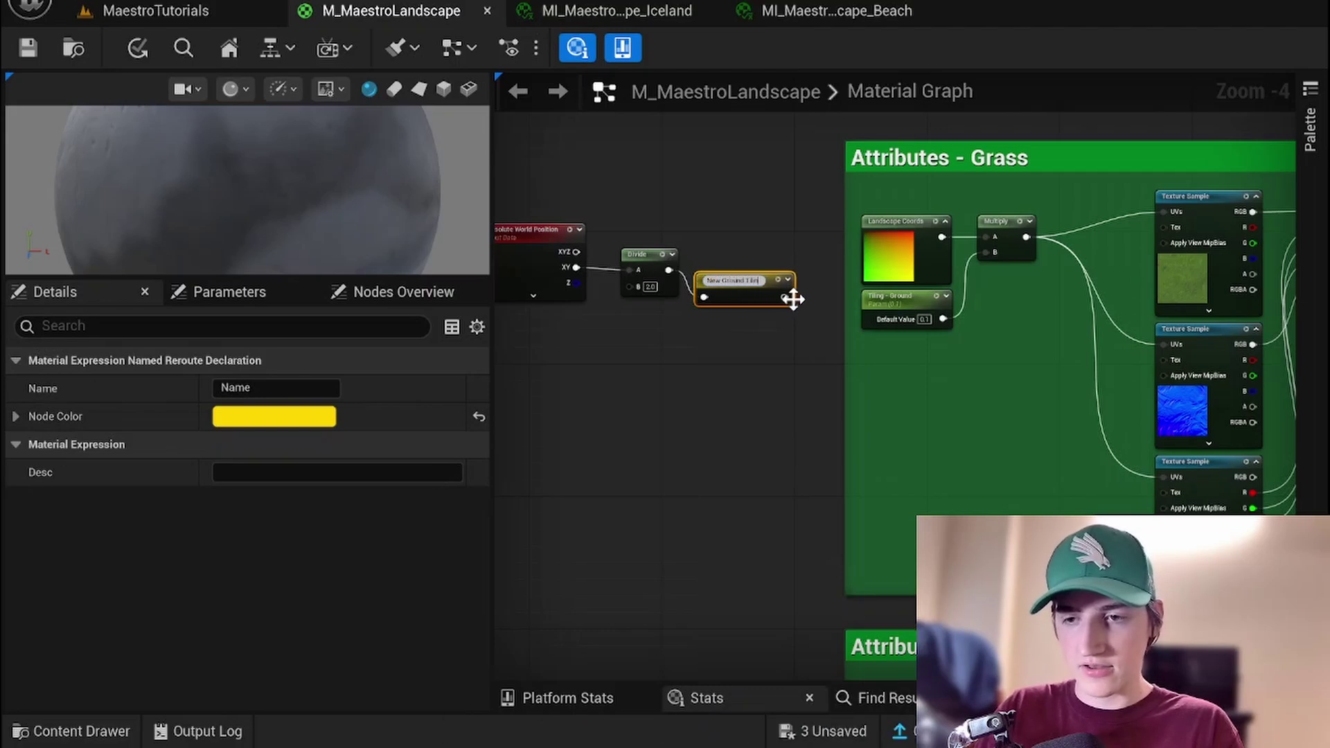
type("g")
key("Return")
Add a New Ground Tiling reroute usage node inside the Attributes - Grass group, just below the Multiply and Tiling - Ground nodes
right_click(949, 396)
type("n")
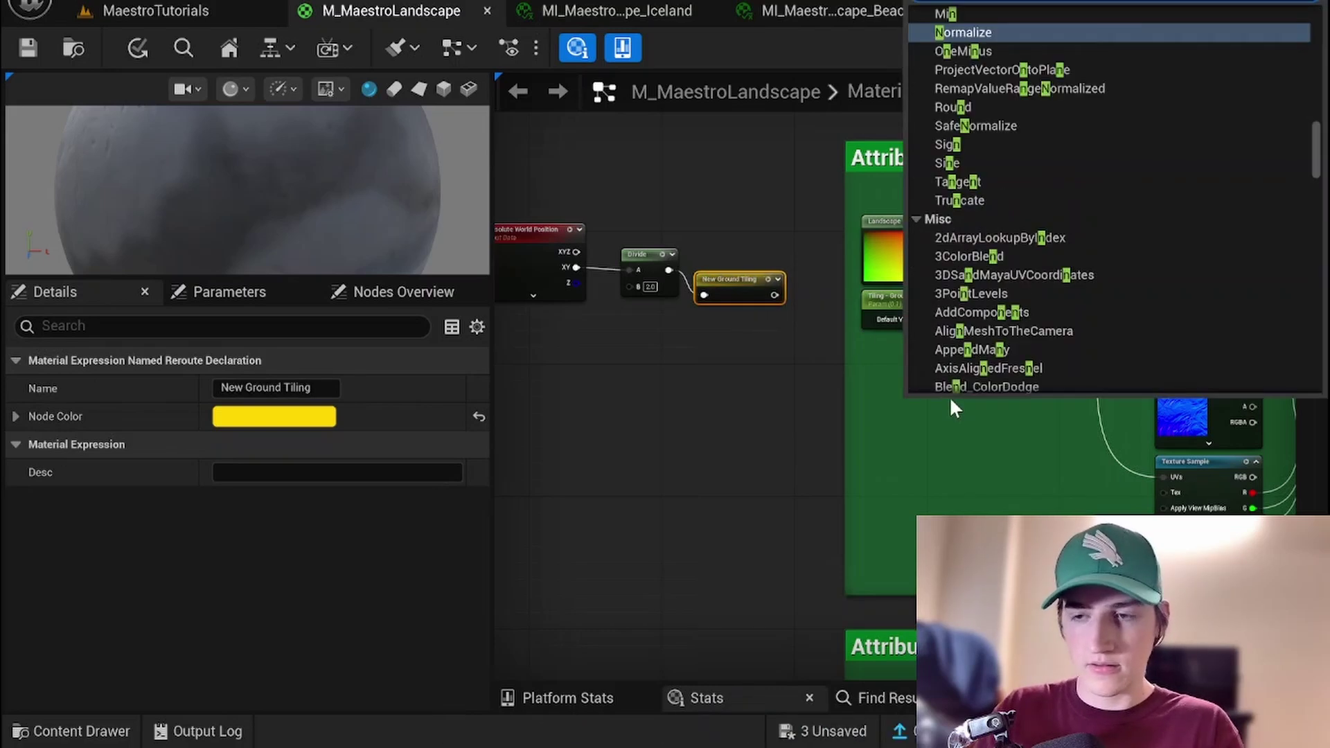
type("ew")
left_click(1022, 32)
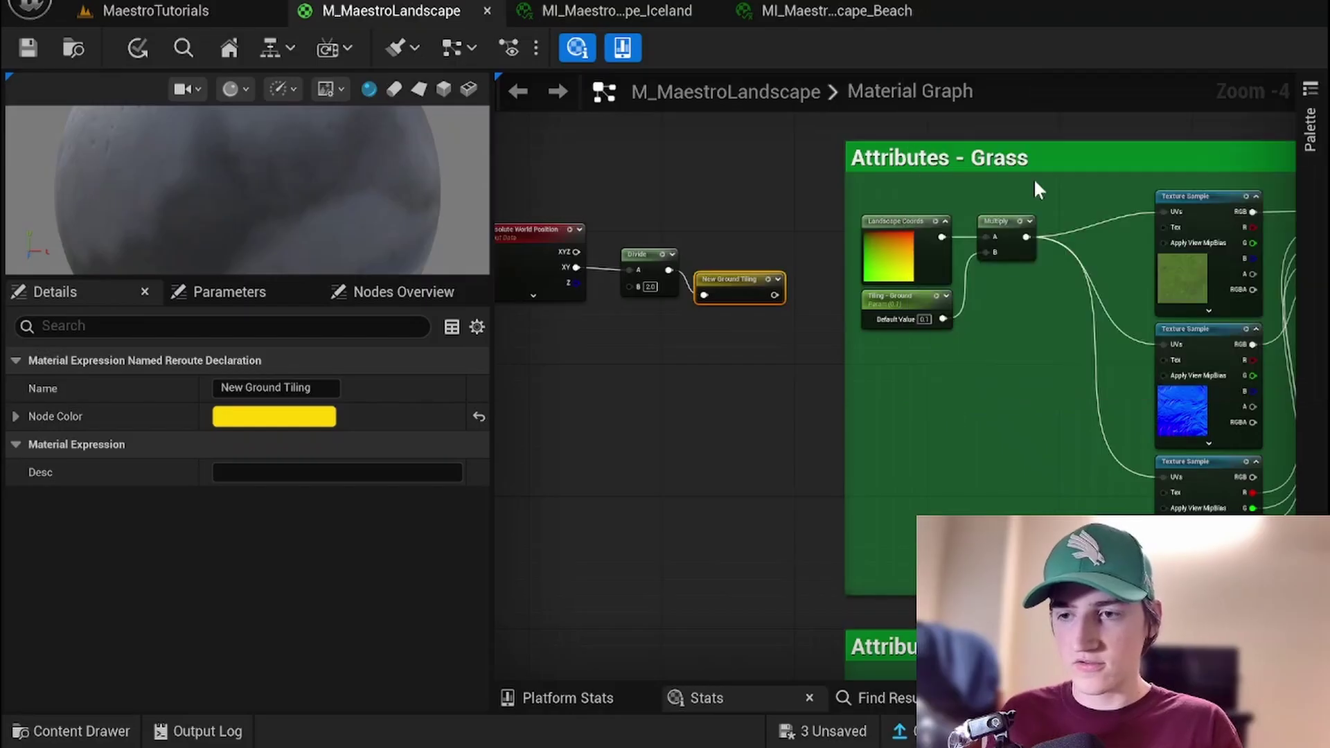
right_click(877, 304)
left_click(841, 351)
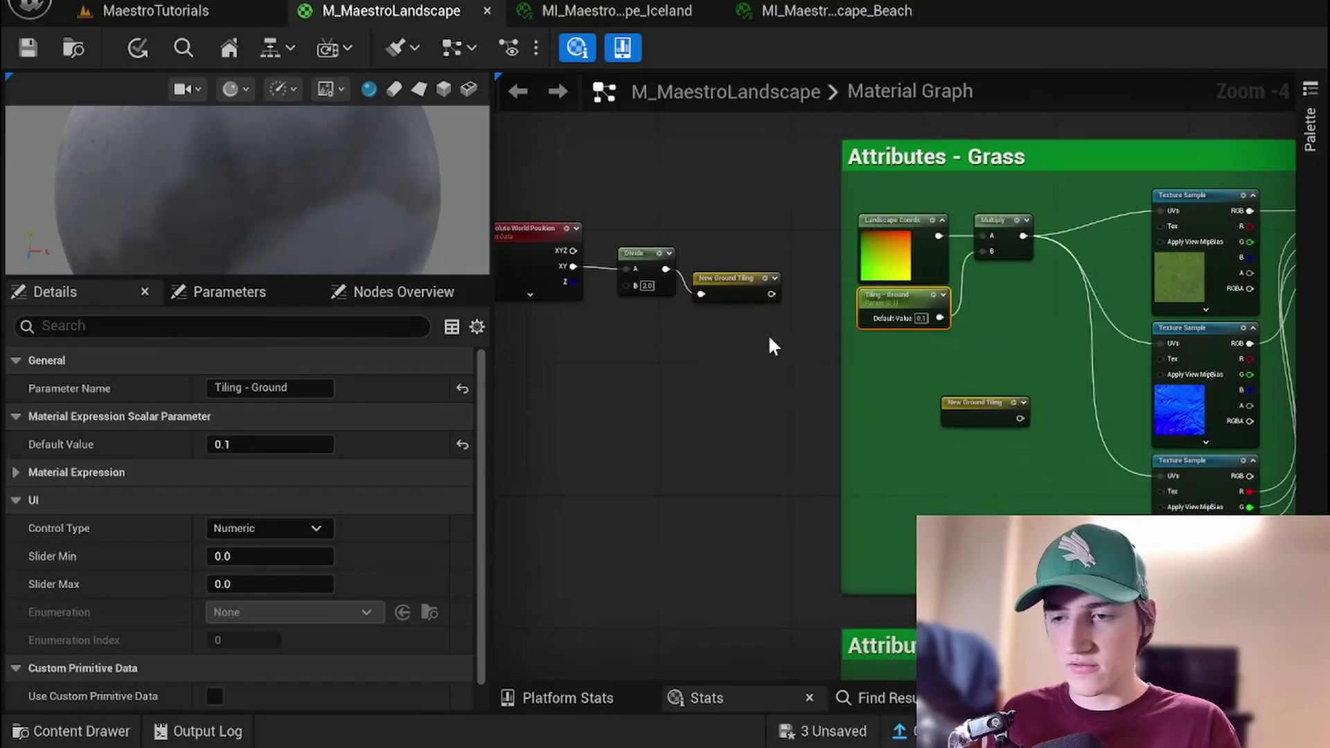
right_click_drag(783, 337, 593, 327)
left_click_drag(763, 397, 773, 340)
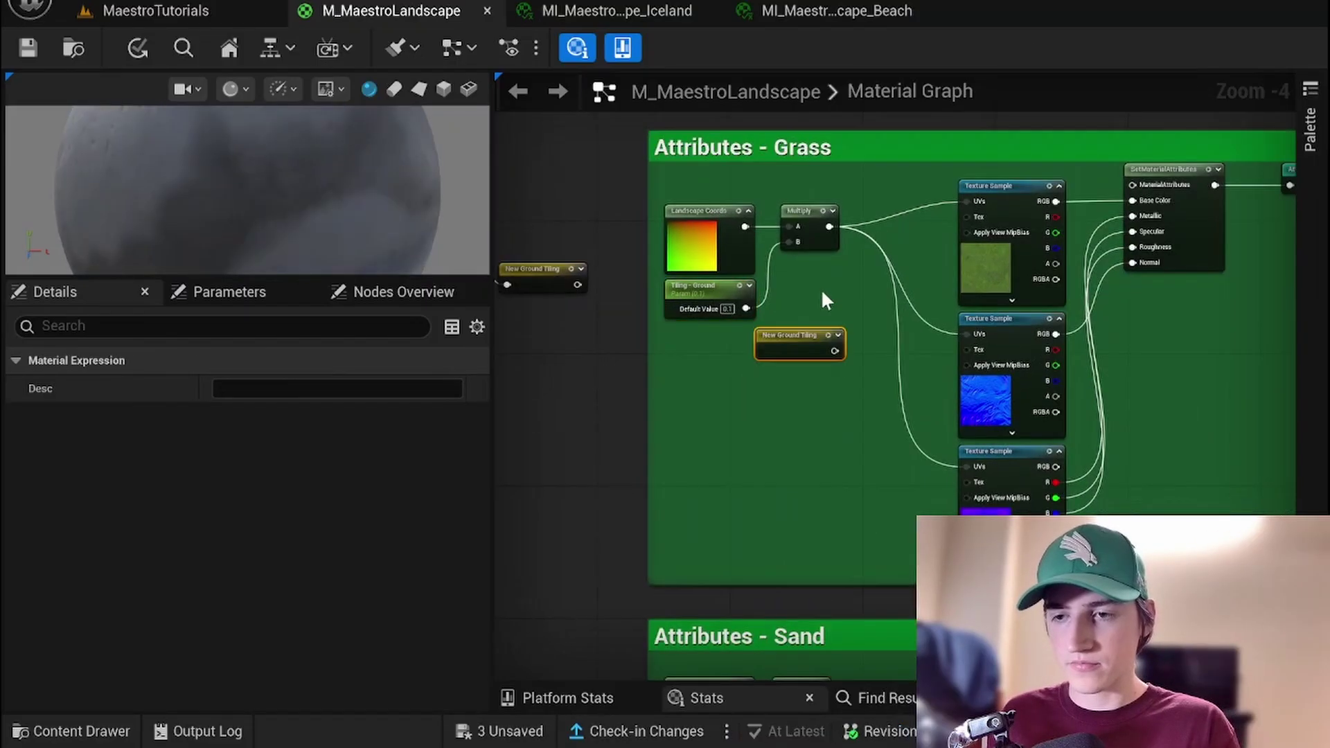
Feed the UVs of all three Texture Samples in Attributes - Grass from New Ground Tiling instead of the Multiply node
left_click_drag(829, 226, 983, 195, "ctrl")
key("Escape")
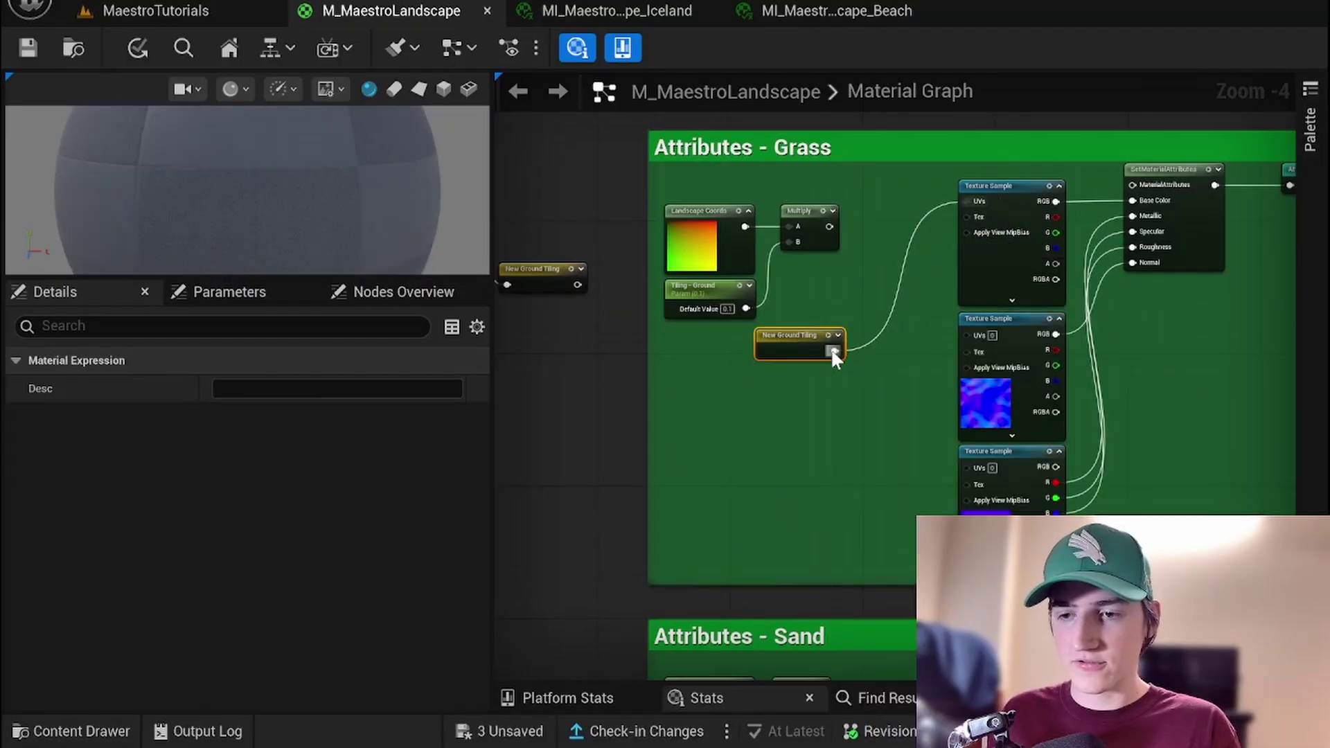
left_click_drag(829, 348, 964, 335)
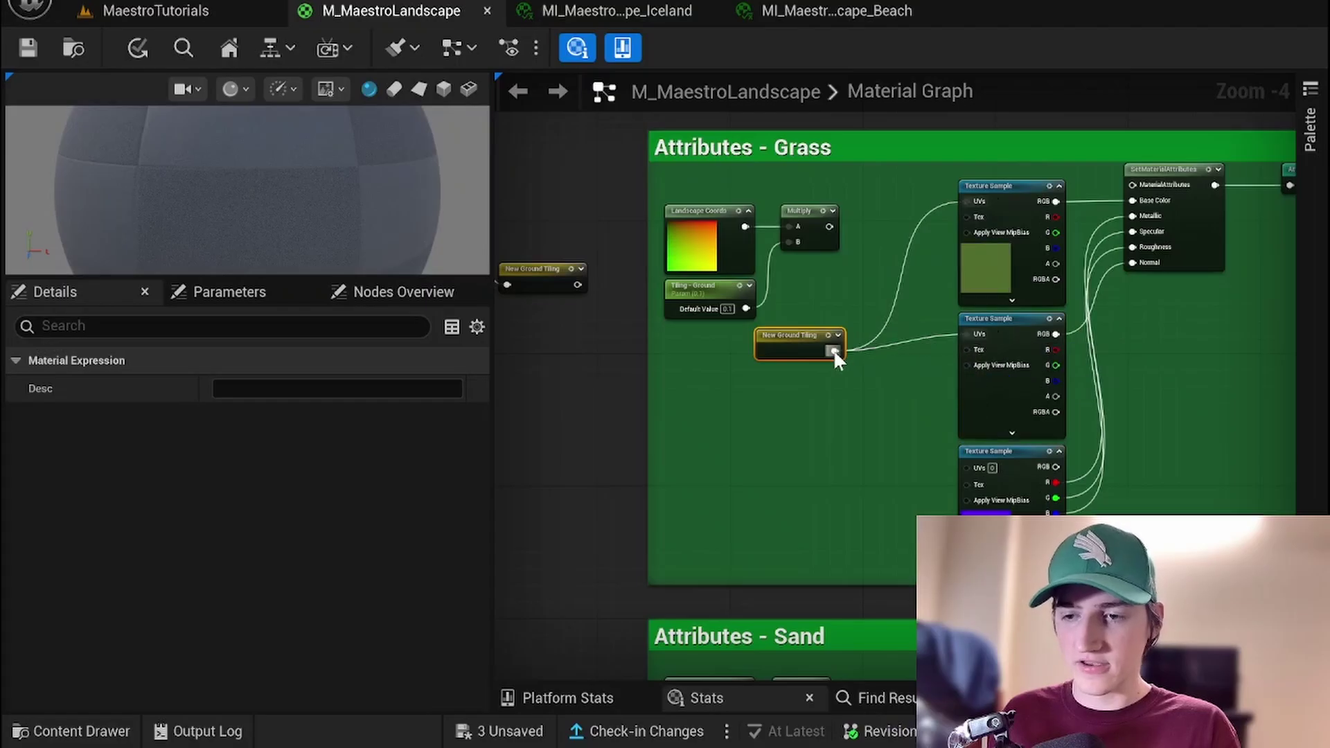
left_click_drag(833, 351, 974, 468)
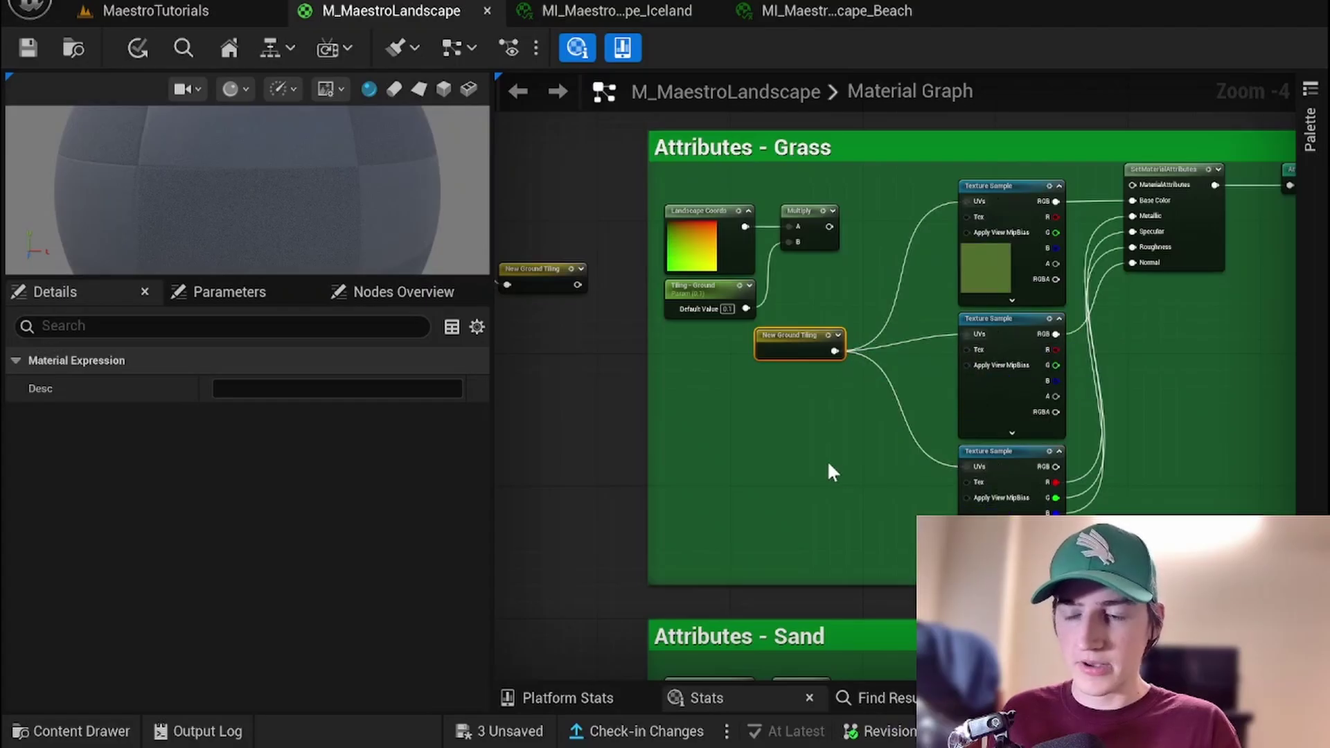
Paste a New Ground Tiling node into Attributes - Sand and move the Multiply node's texture UV links onto it
right_click_drag(812, 477, 764, 249)
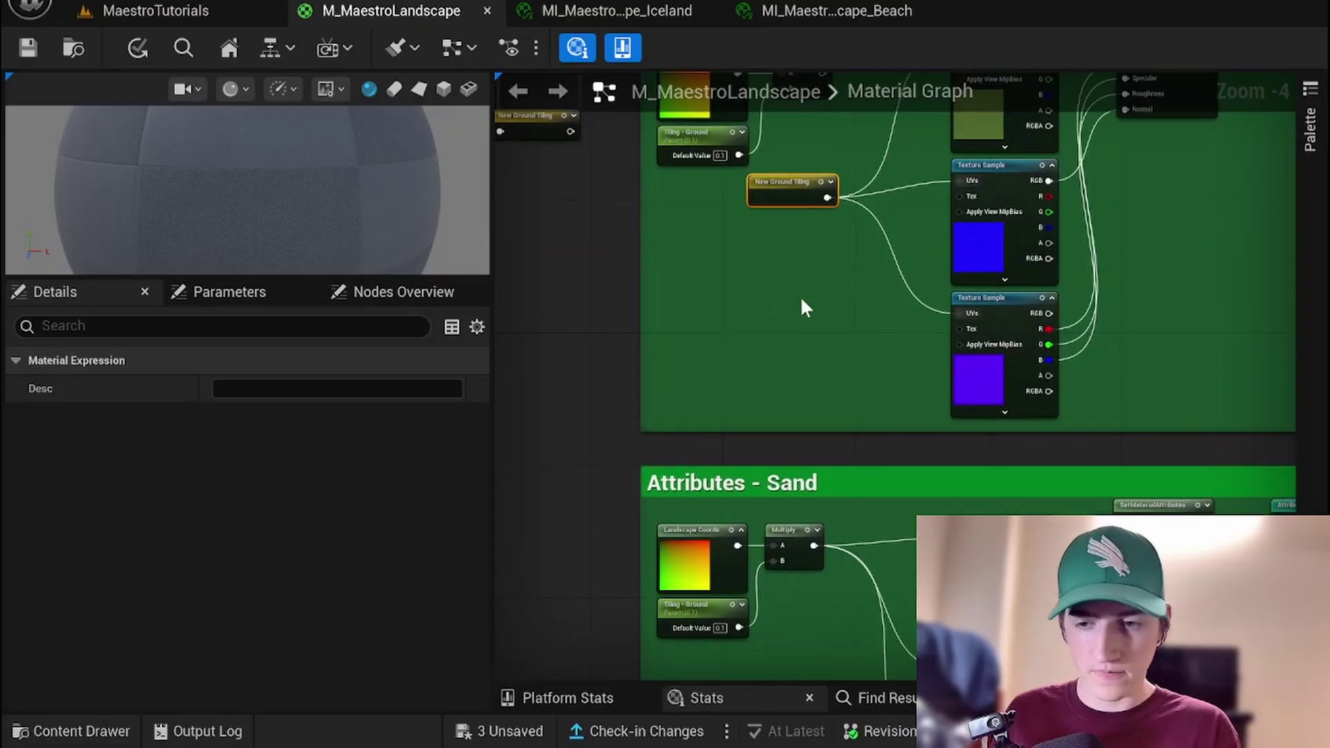
right_click_drag(796, 471, 802, 260)
key("ctrl+v")
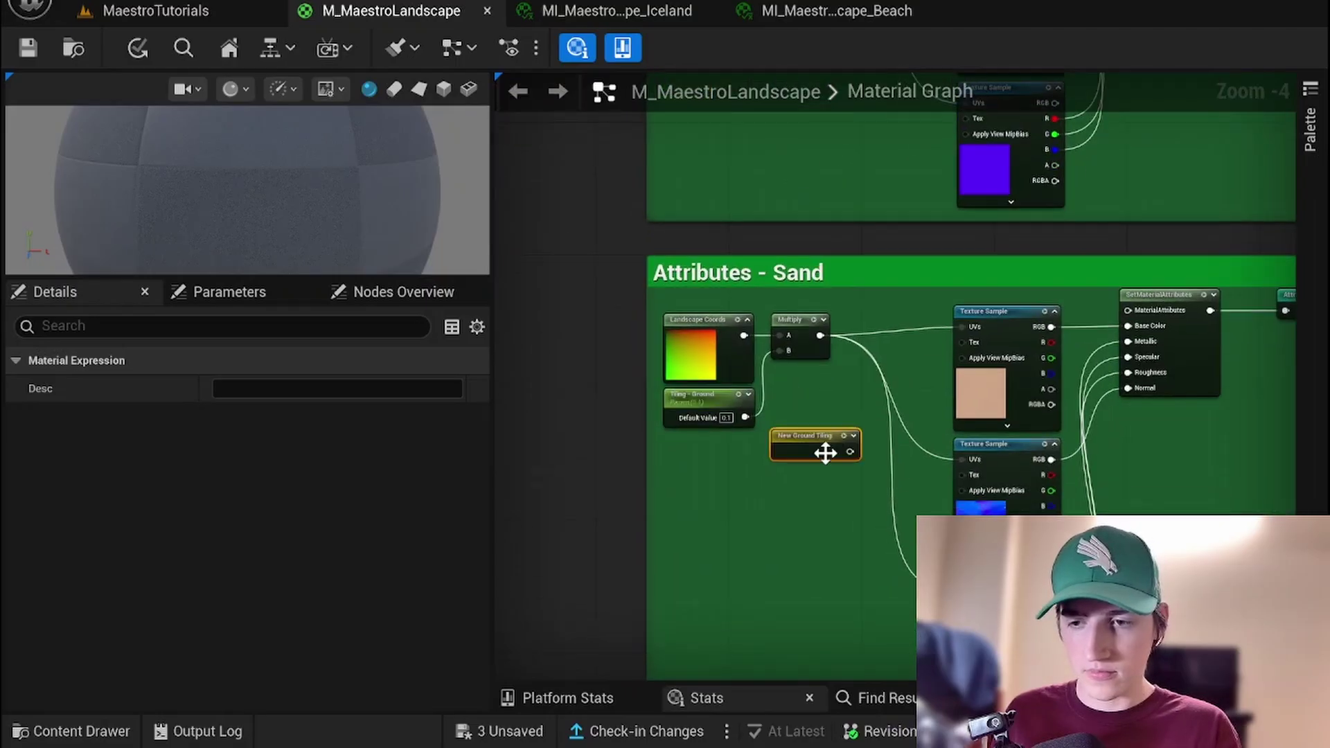
left_click_drag(820, 335, 844, 466, "ctrl")
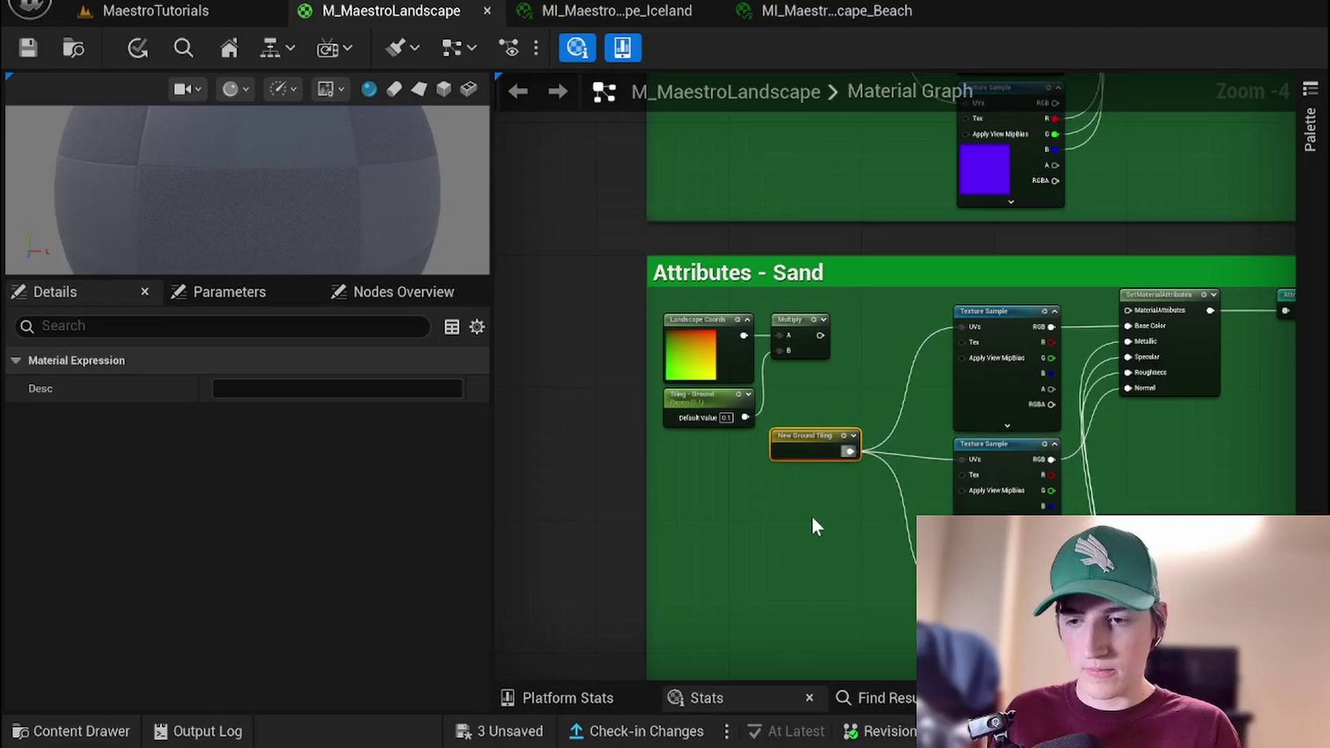
Paste a New Ground Tiling node into Attributes - Gravel and transfer the Multiply node's texture UV links to it
mouse_move(811, 527)
right_mouse_down()
mouse_move(796, 454)
mouse_move(816, 359)
mouse_move(822, 511)
right_mouse_up()
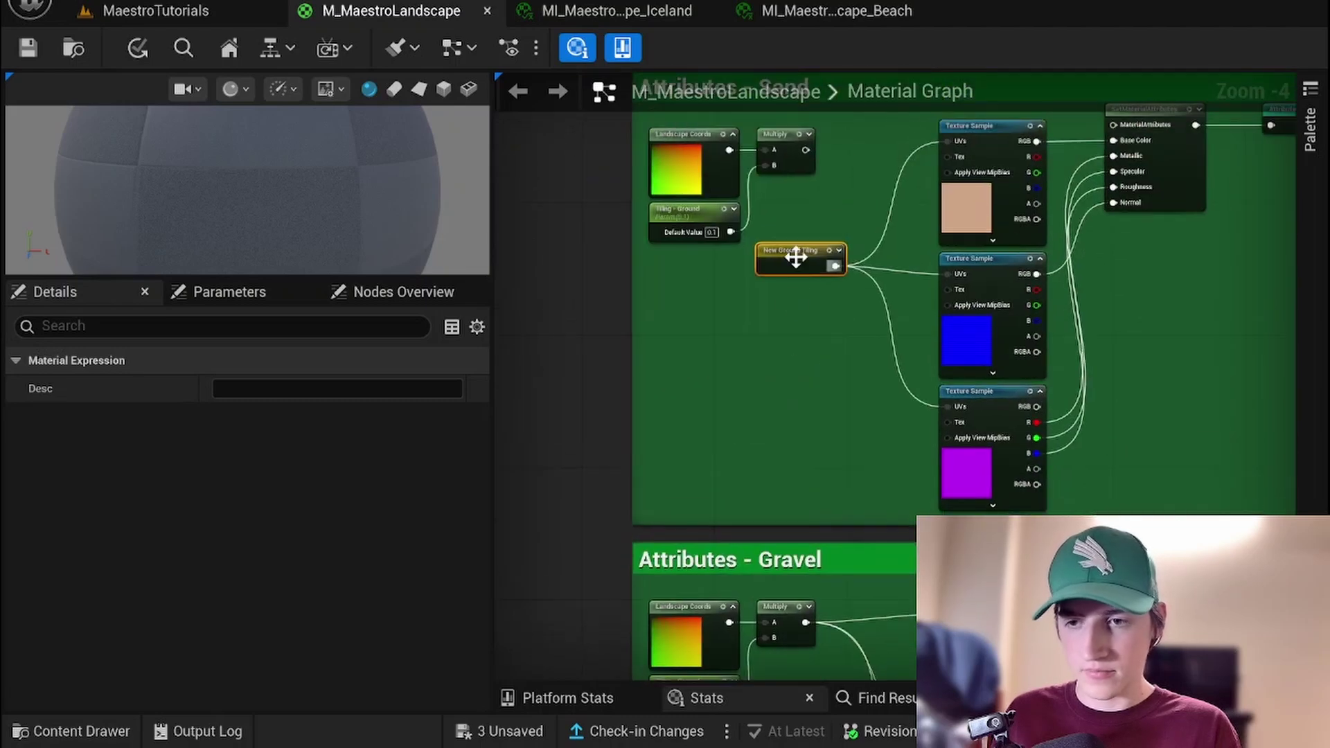
right_click_drag(787, 412, 818, 163)
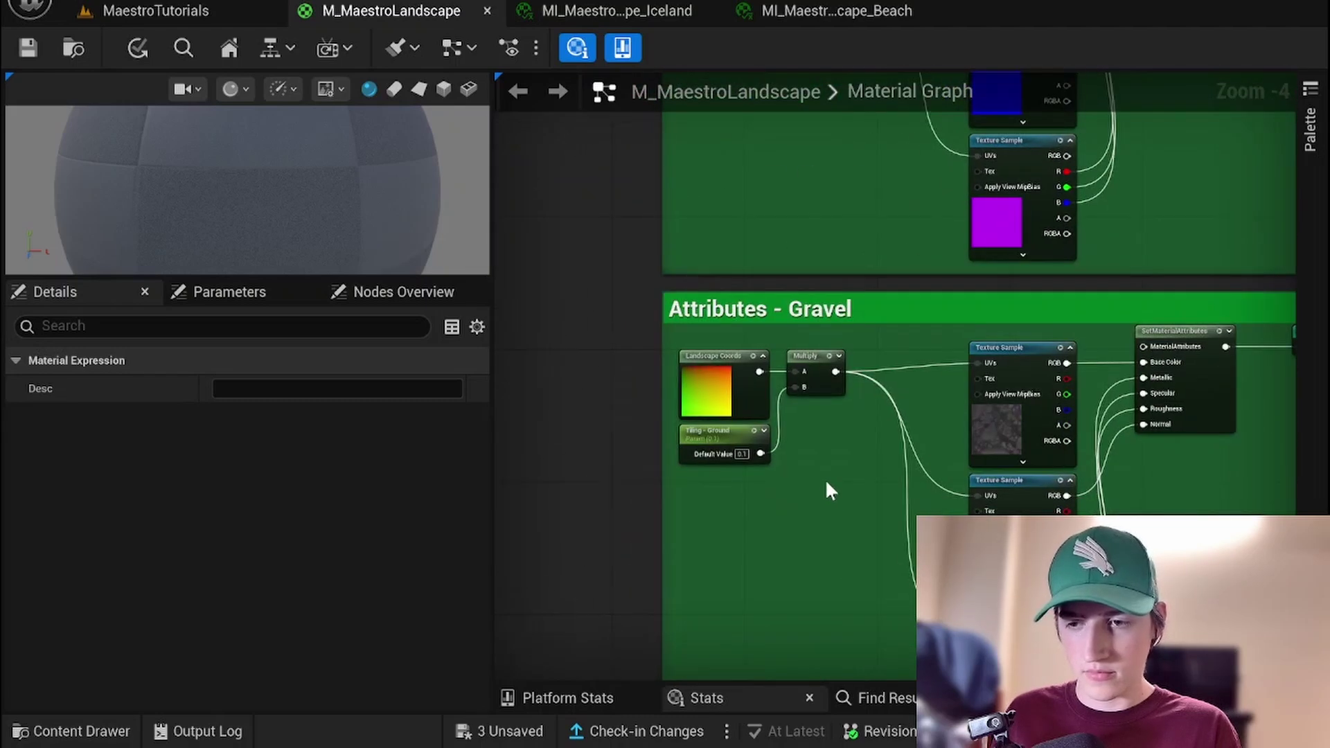
key("ctrl+v")
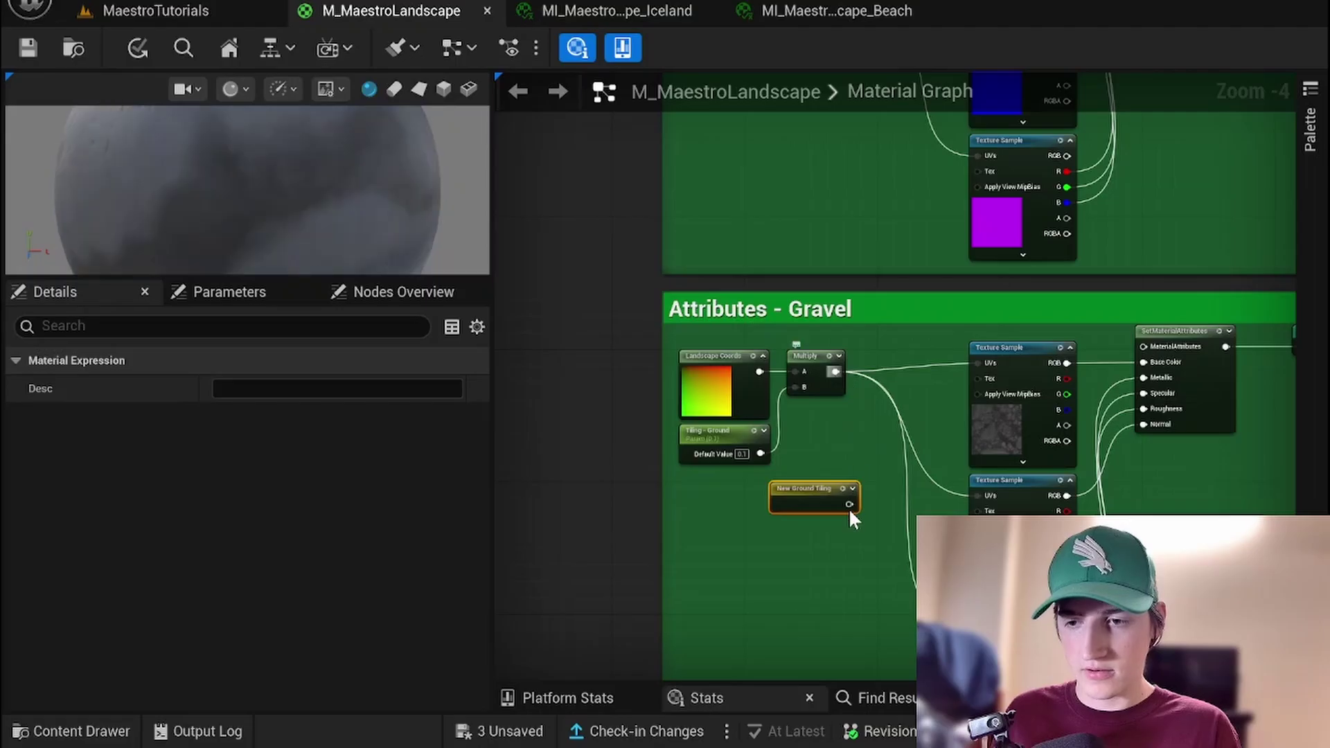
left_click_drag(836, 372, 851, 503, "ctrl")
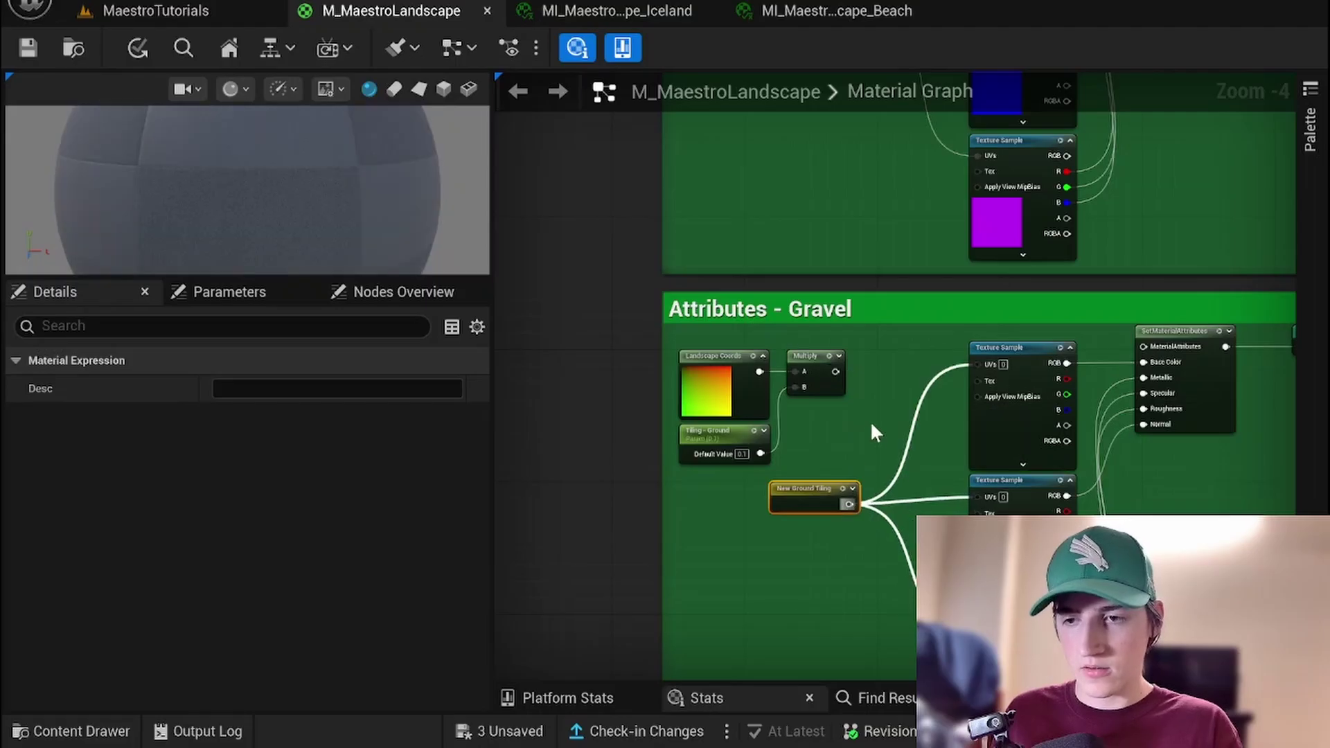
Add a scalar parameter node just below the Absolute World Position node
right_click_drag(885, 433, 930, 477)
right_click_drag(665, 194, 931, 569)
scroll(860, 507, "down", 1)
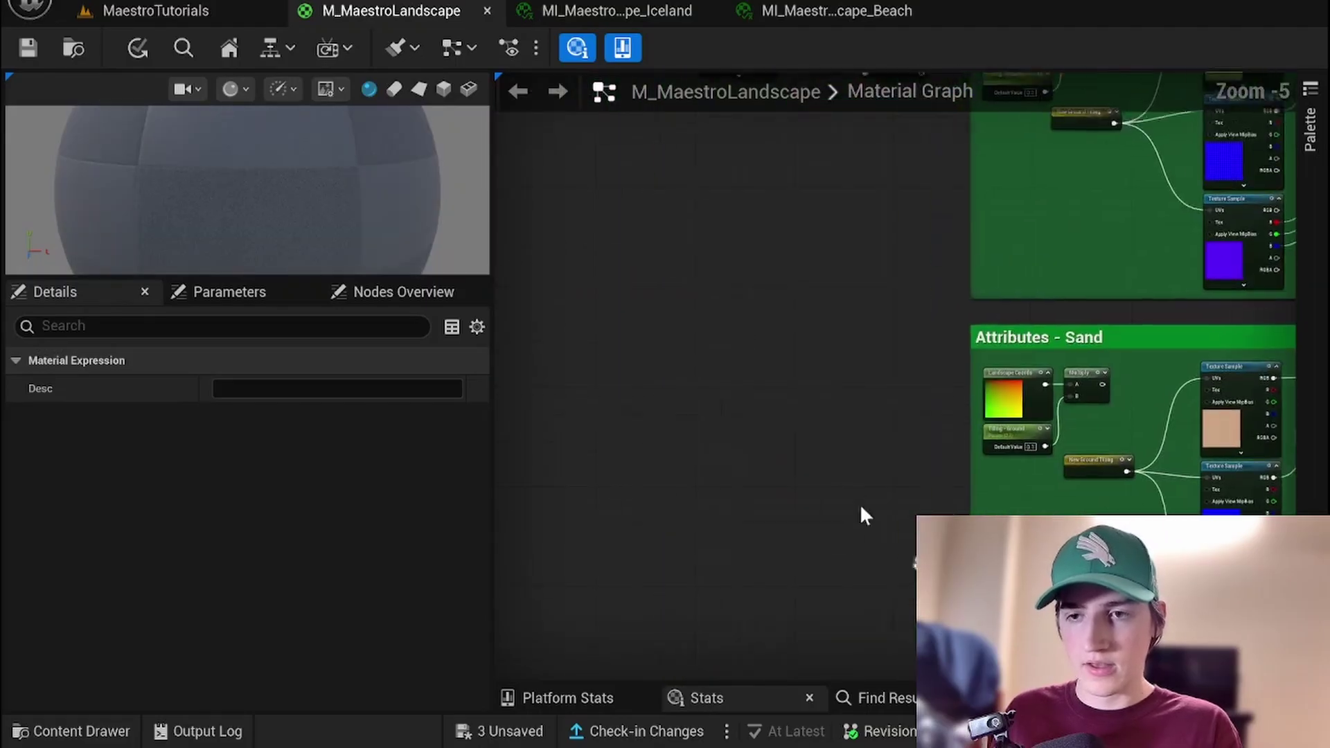
right_click_drag(751, 218, 751, 556)
scroll(751, 555, "up", 2)
left_click(685, 376)
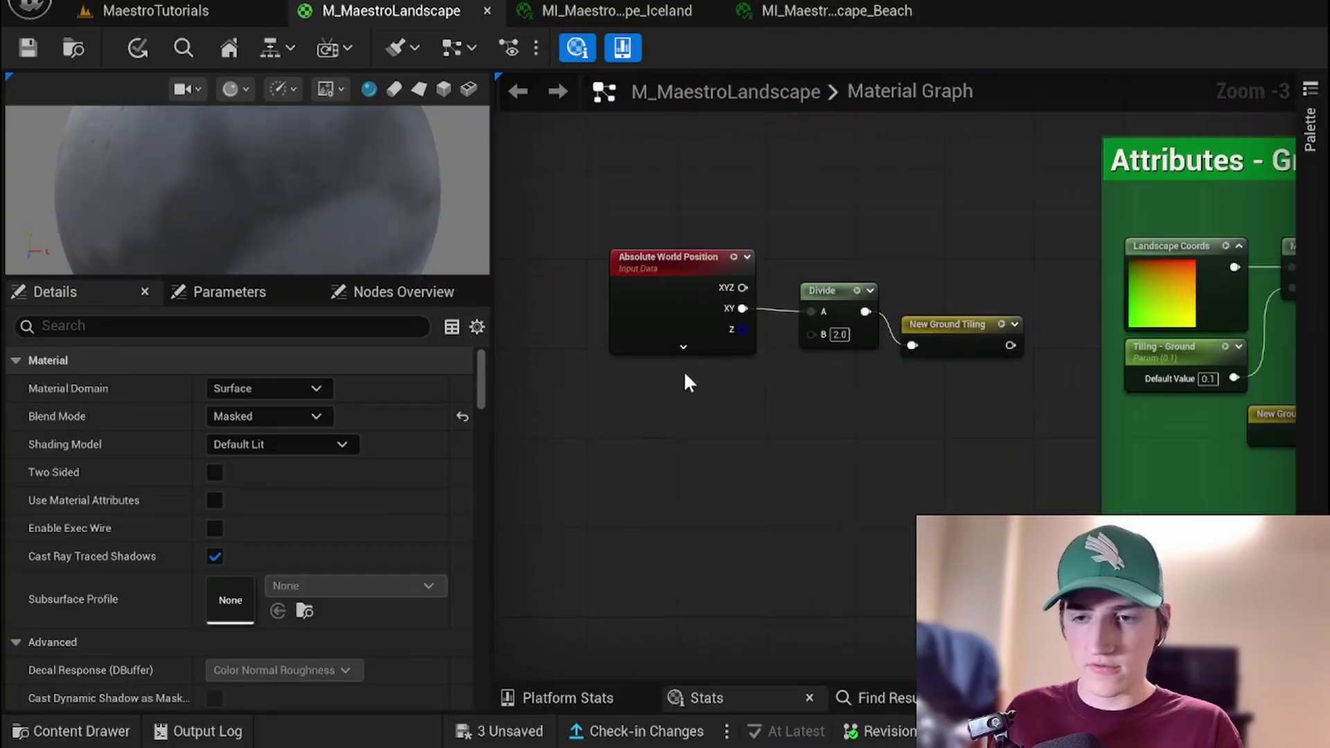
left_click(672, 388)
left_click(800, 419)
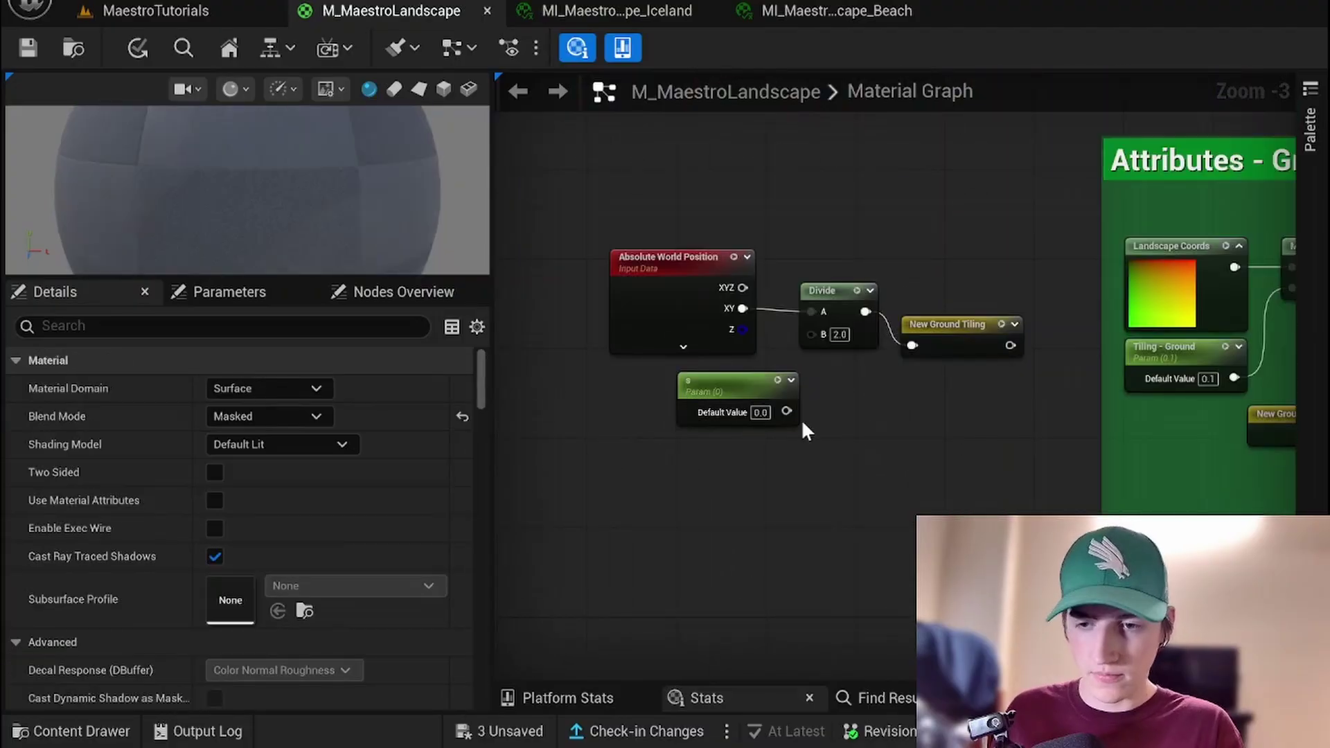
Name the new scalar parameter Tile Size
left_click(704, 394)
left_click(221, 390)
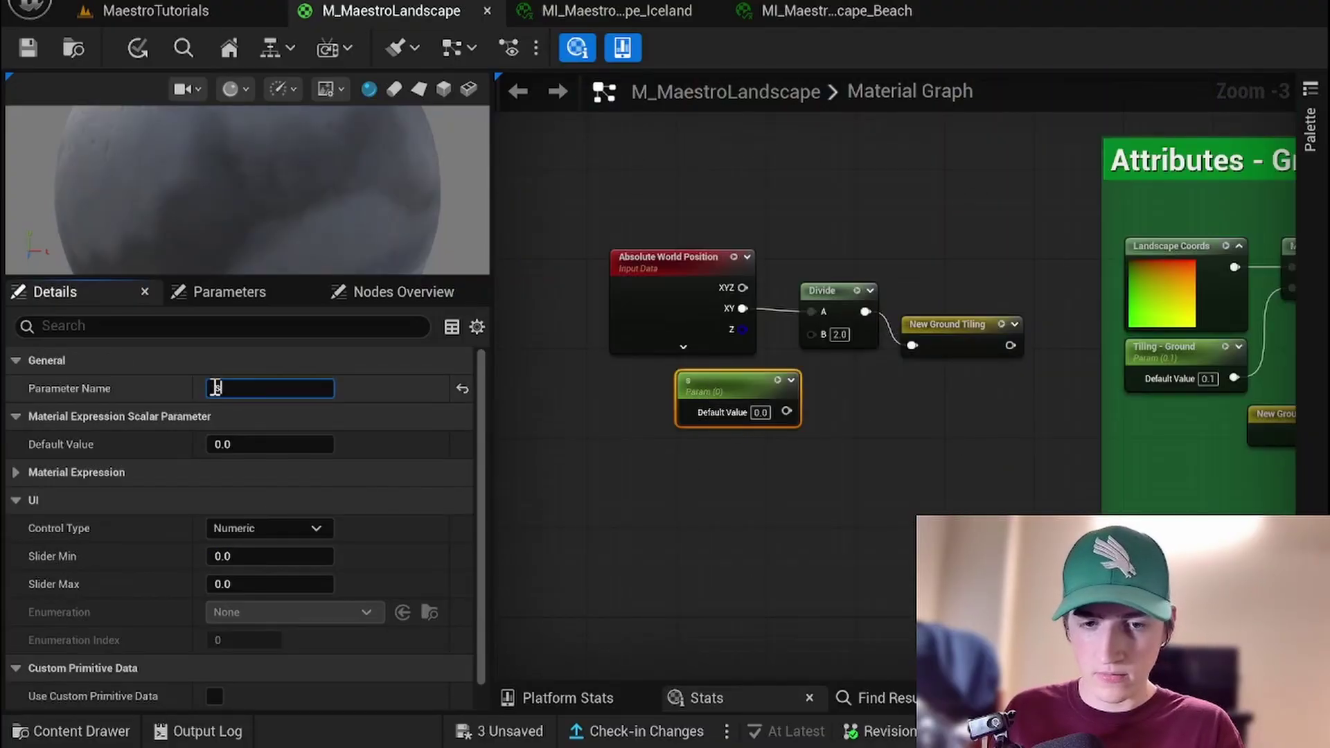
key("BackSpace")
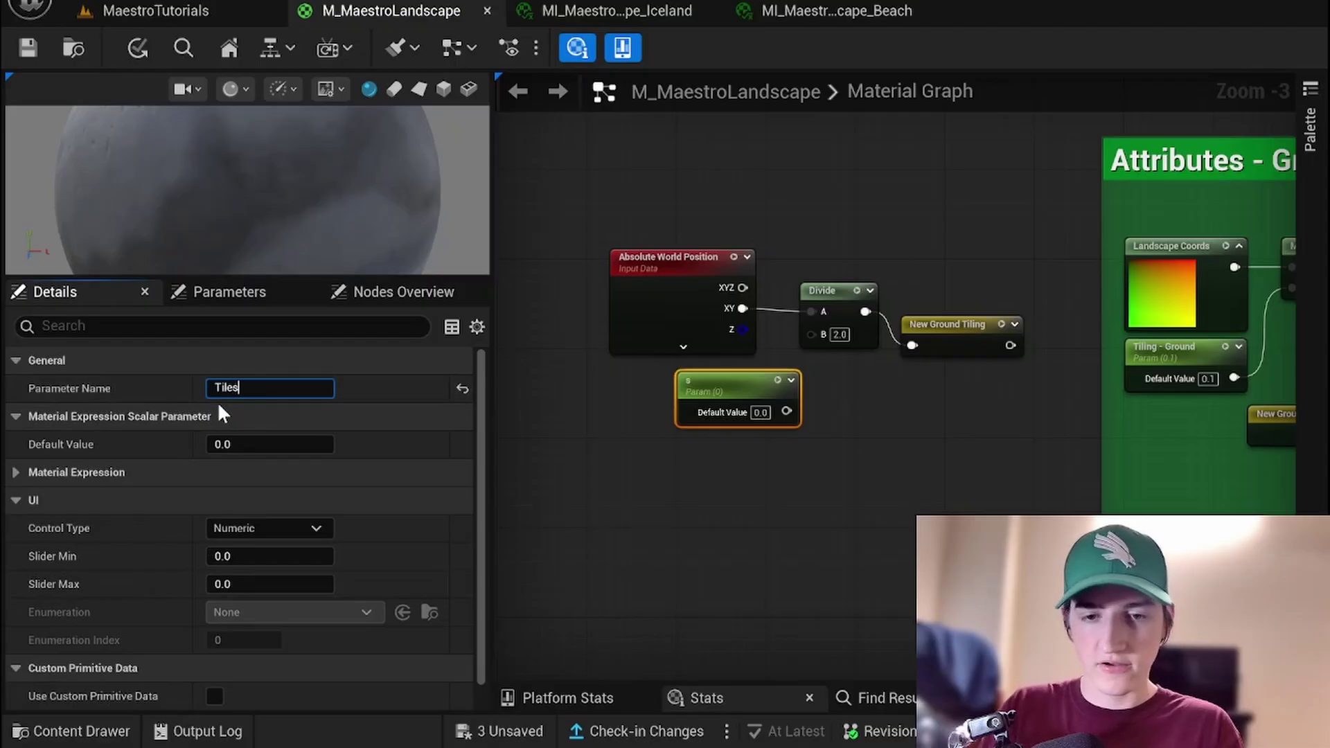
type("Tiles")
left_click(673, 387)
left_click(728, 408)
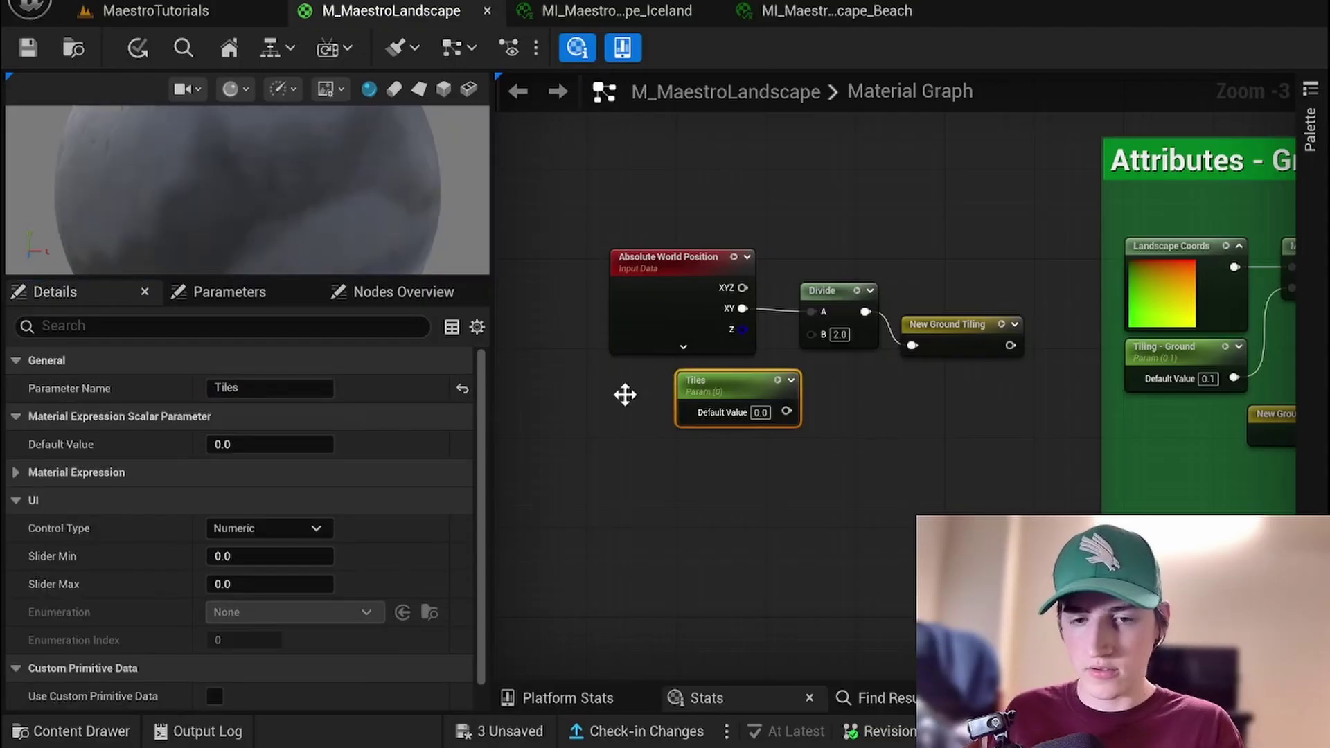
left_click(268, 389)
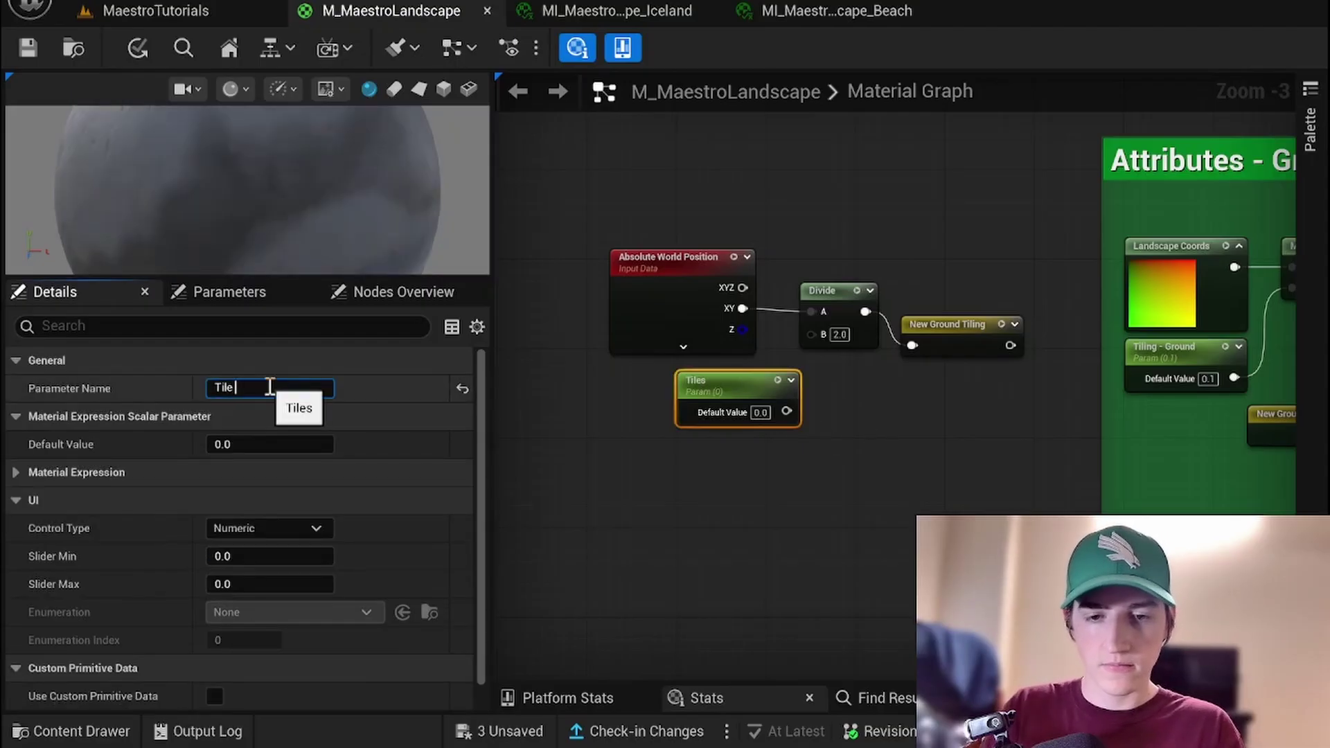
type("Size")
key("Return")
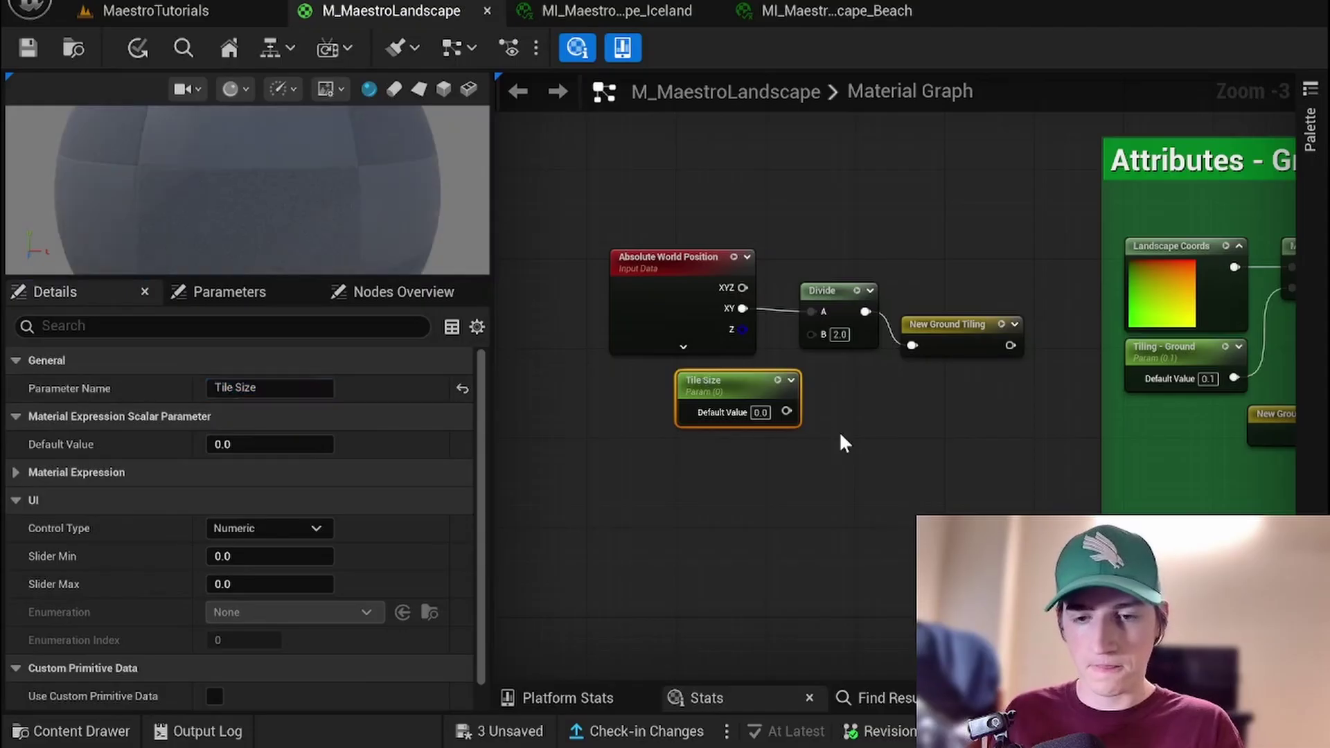
Connect Tile Size to input B of the Divide node and set its default value to 128
left_click(838, 431)
left_click_drag(786, 411, 811, 335)
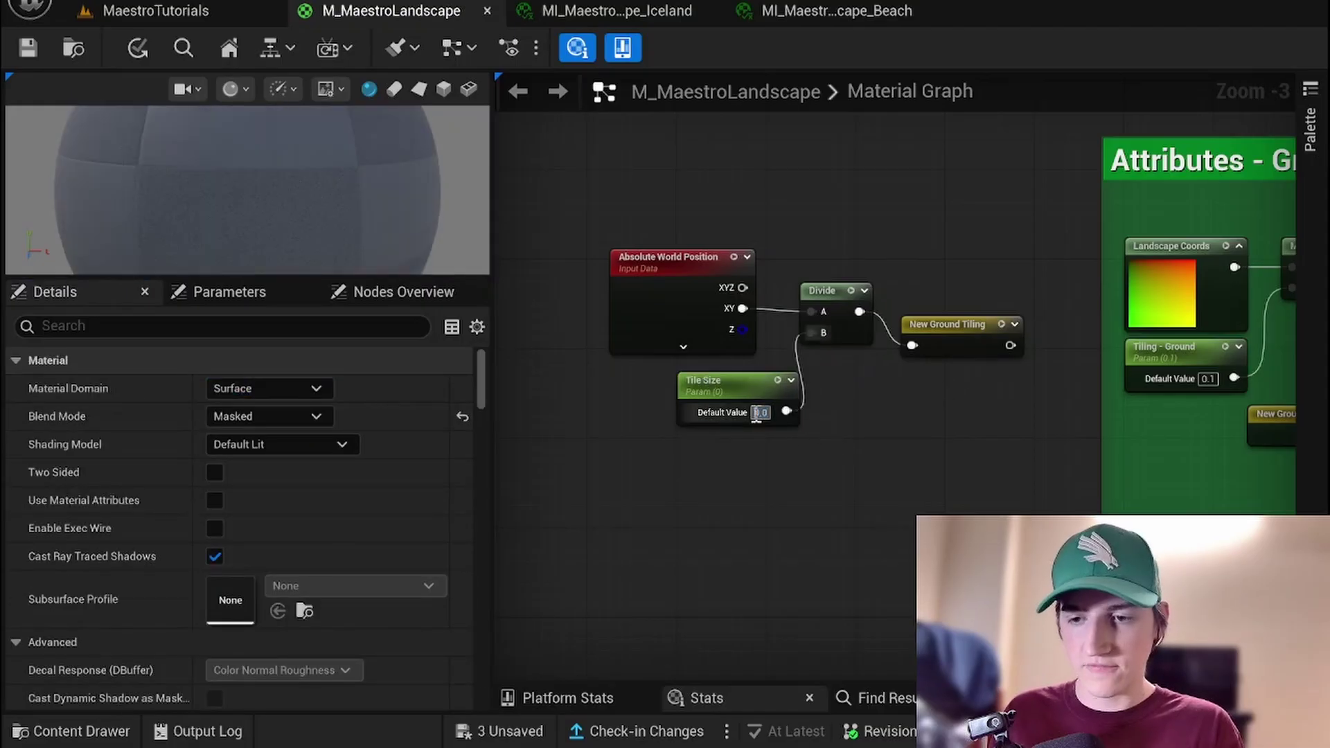
left_click(760, 412)
type("128")
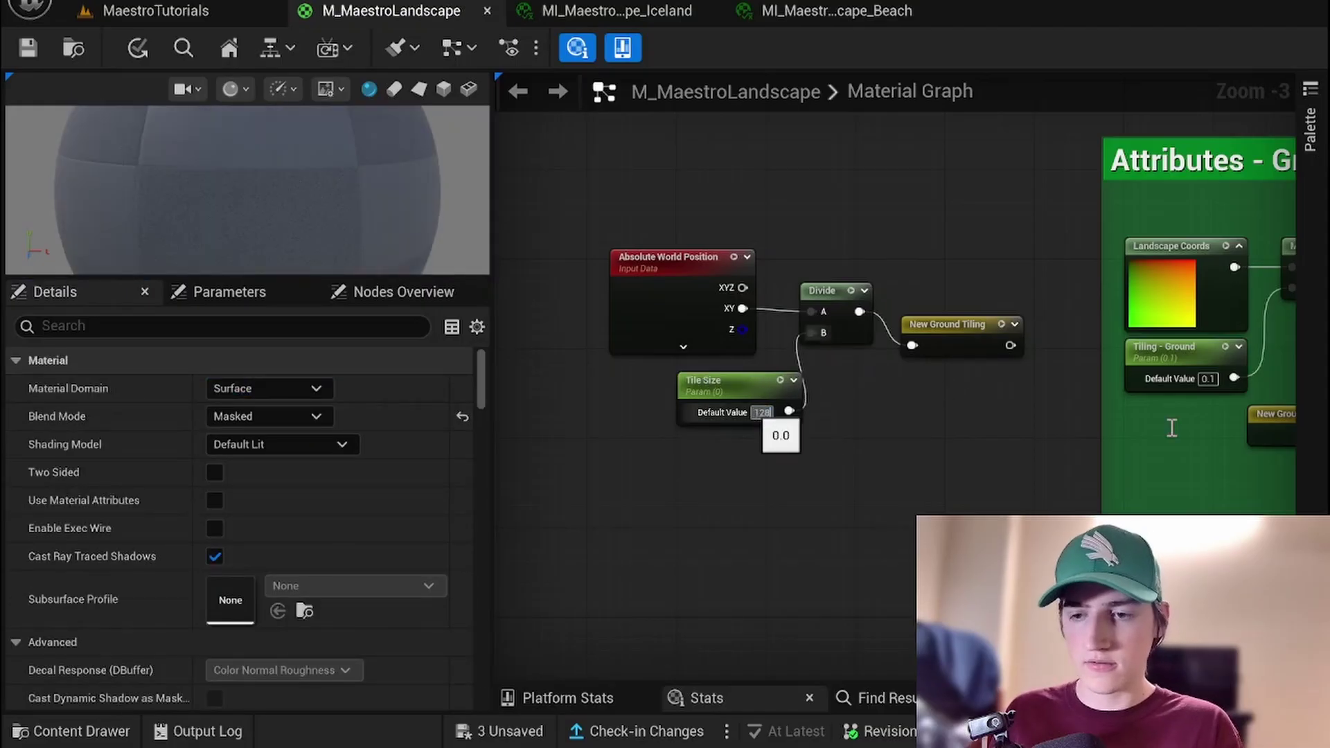
key("Return")
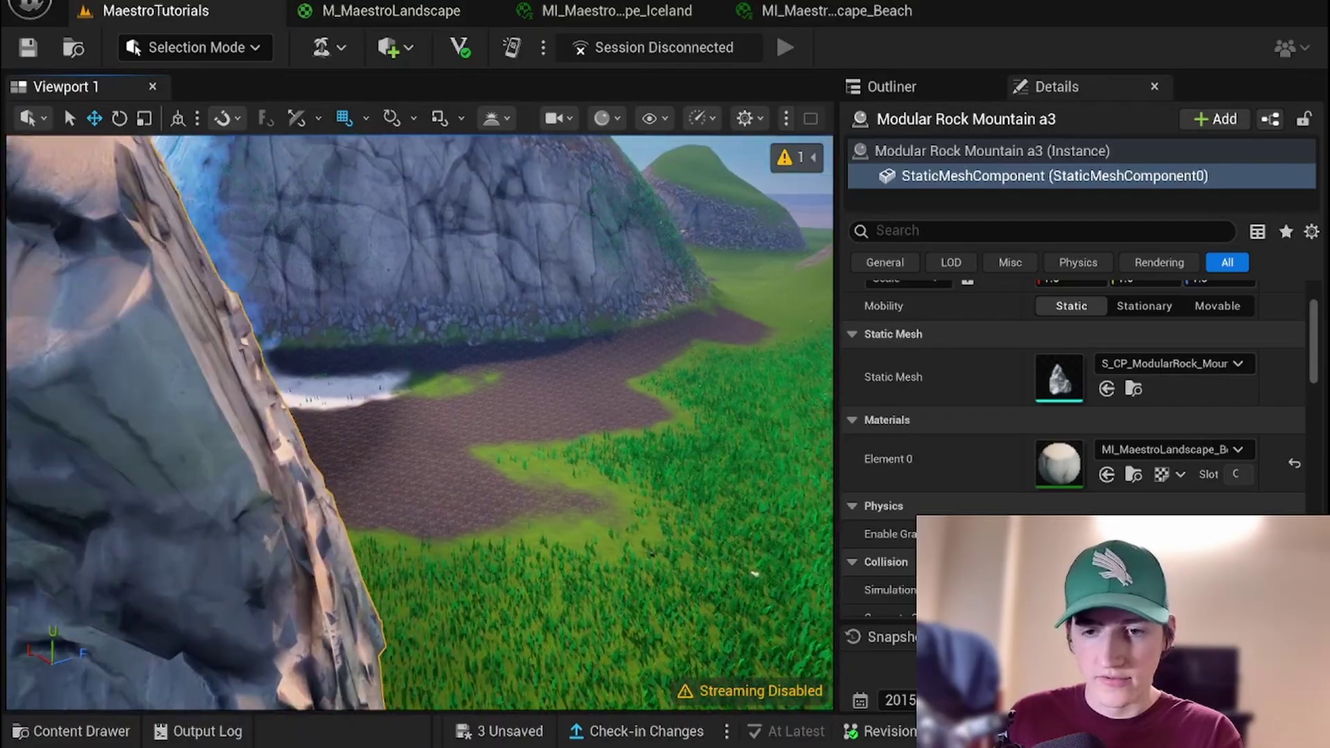
Check the gravel tiling in the MaestroTutorials level, and set Tile Size's default value to 1280 in M_MaestroLandscape
right_click_drag(535, 224, 535, 277)
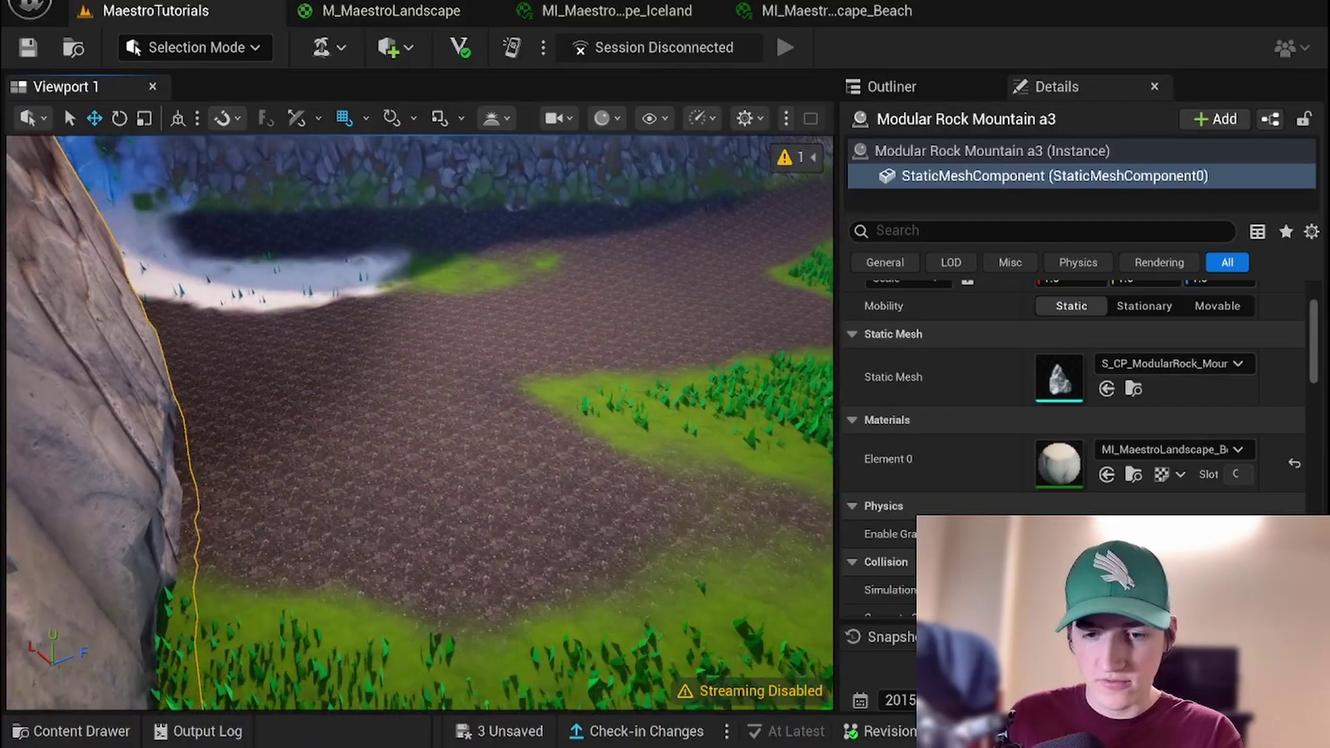
left_click(382, 10)
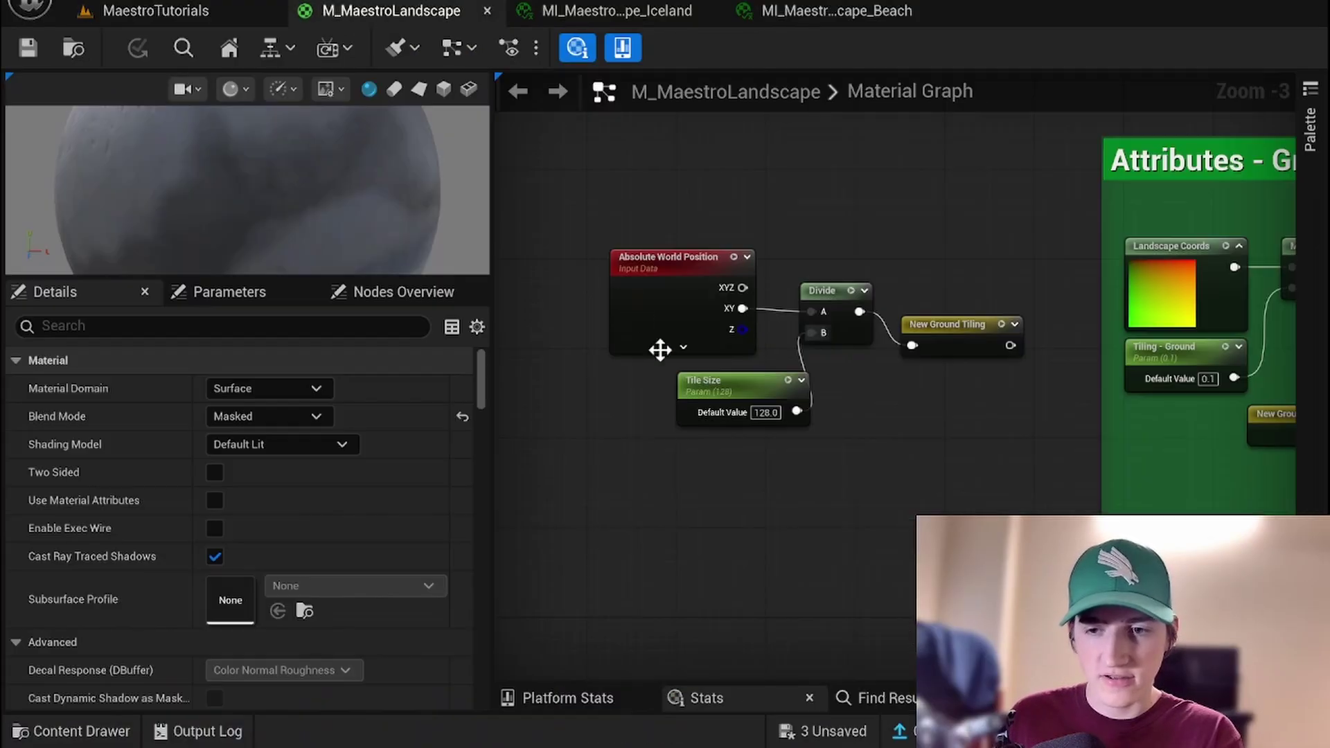
left_click(733, 388)
left_click(260, 438)
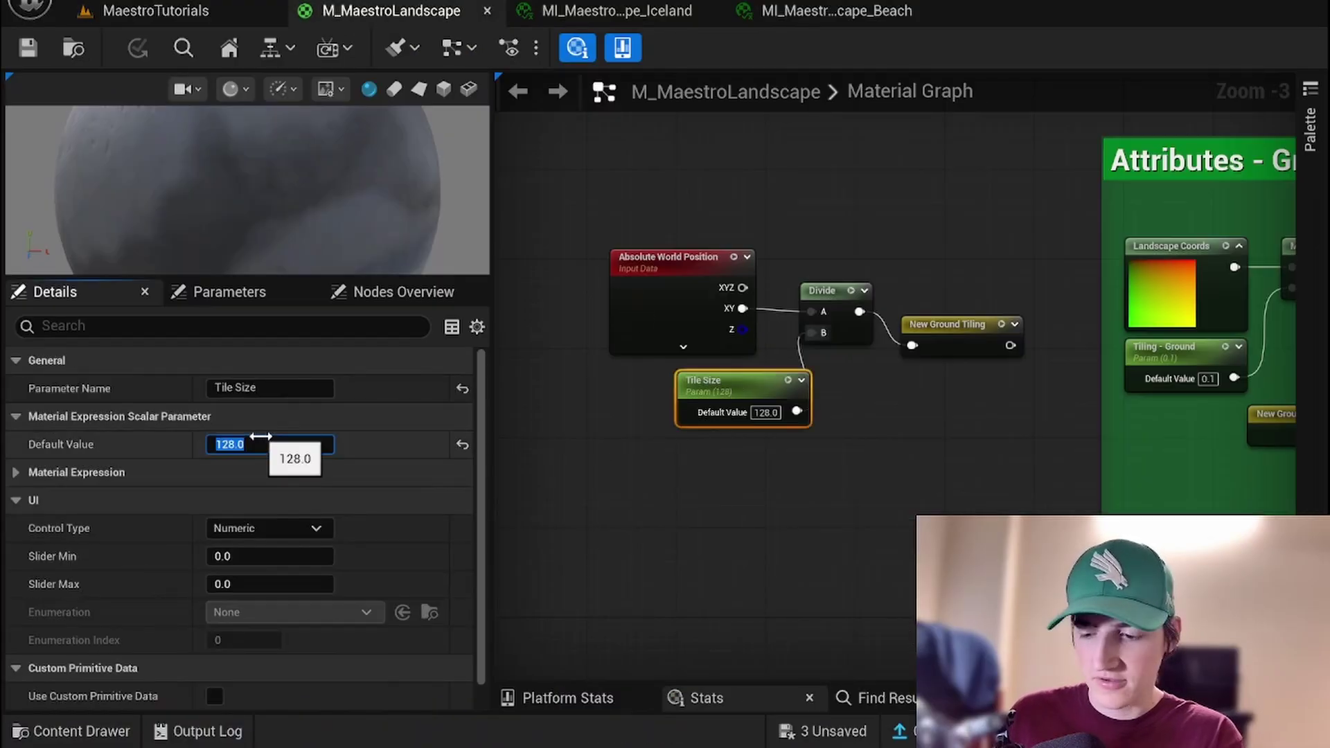
key("Tab")
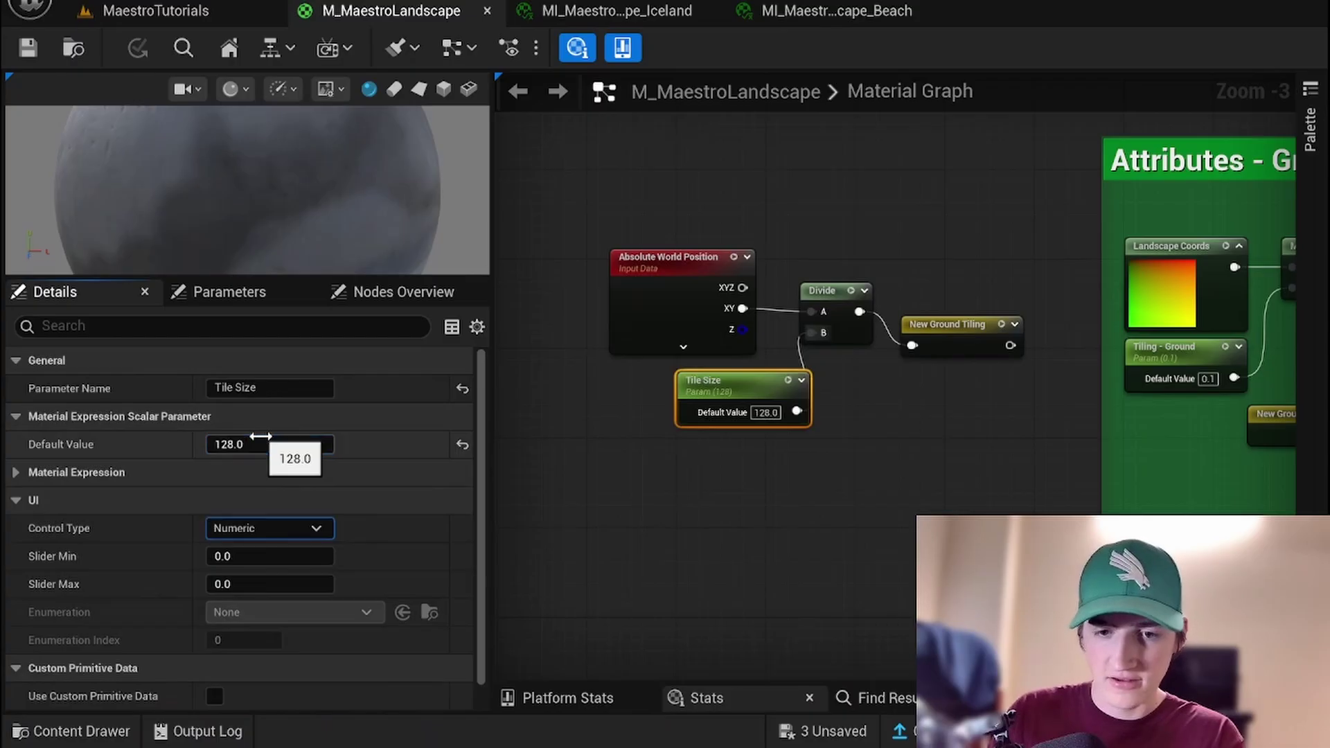
left_click(260, 438)
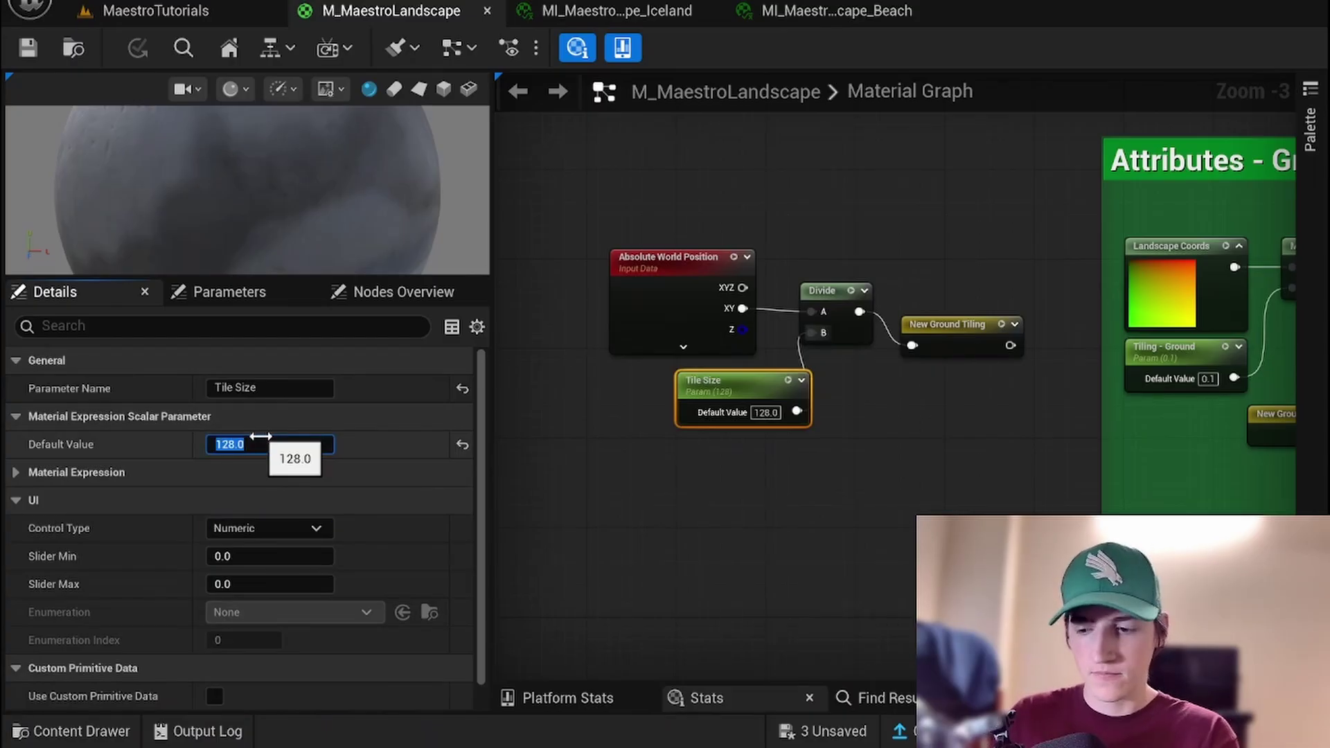
key("Tab")
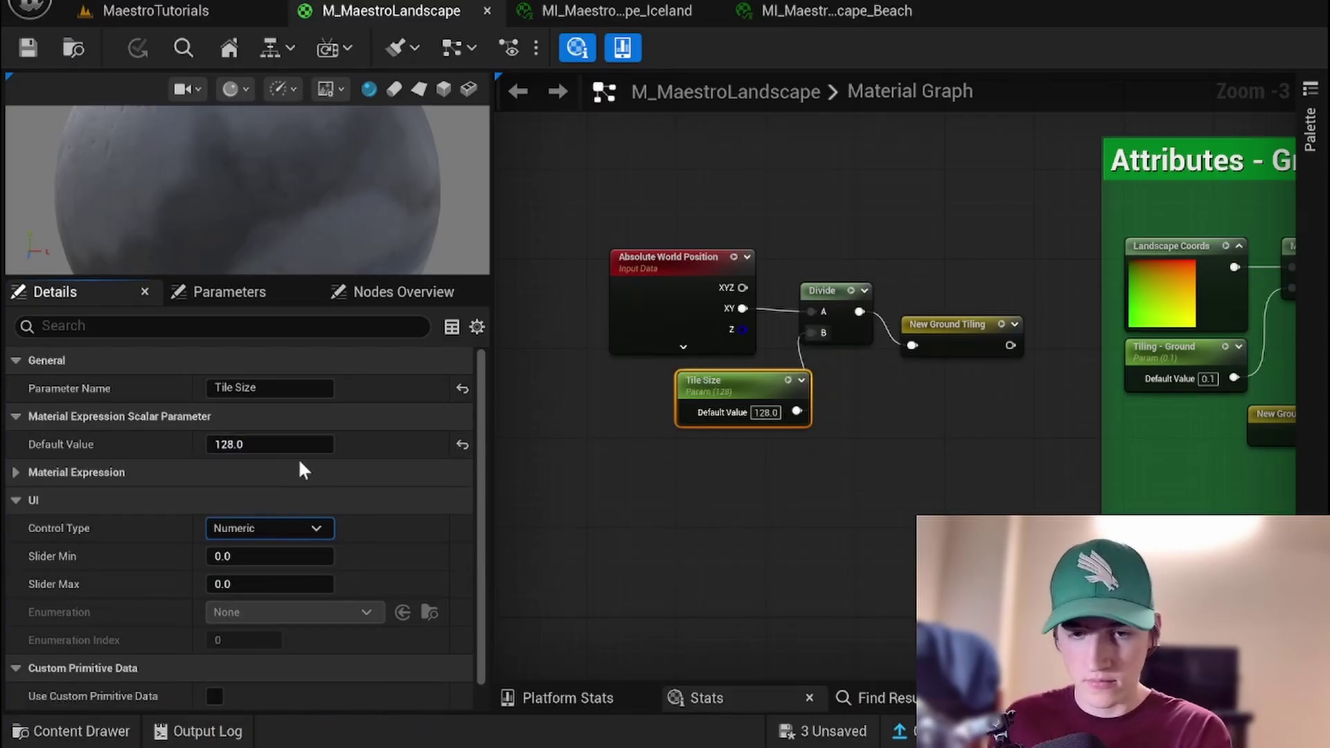
left_click(317, 444)
left_click(318, 447)
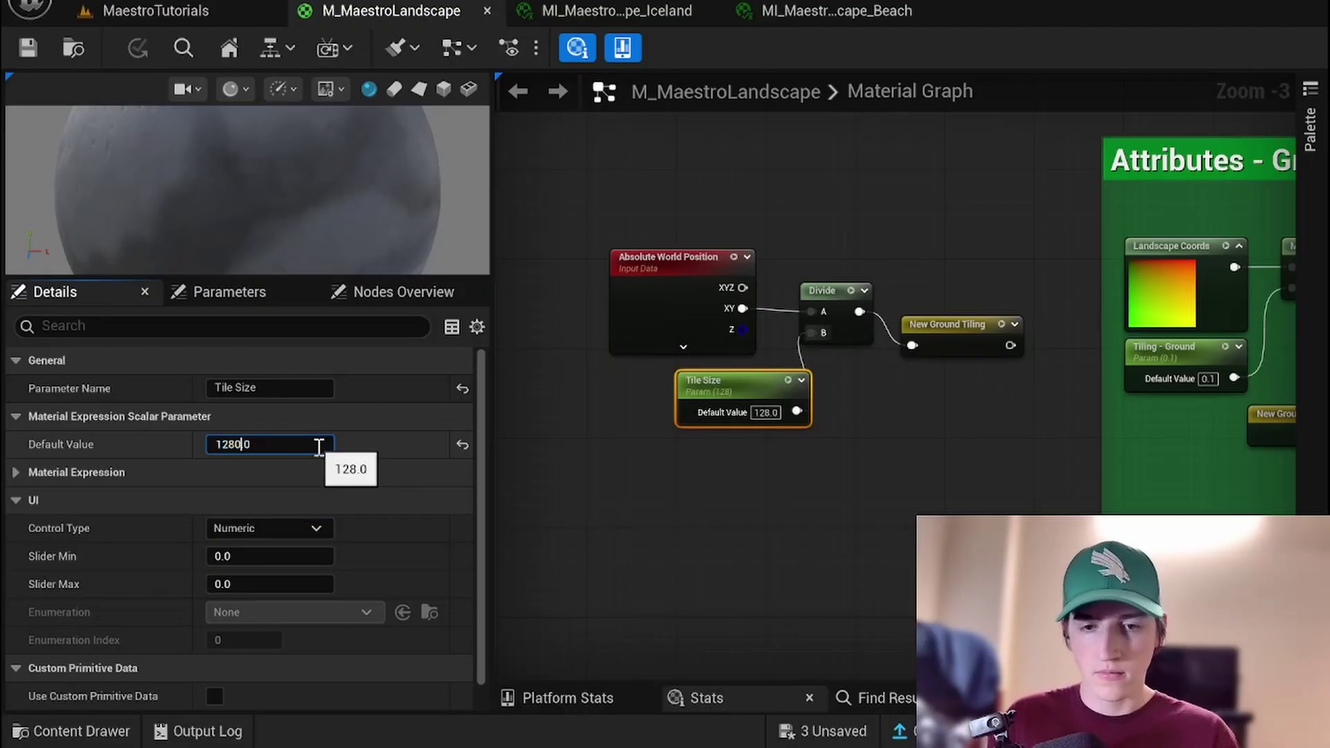
left_click(596, 291)
Examine the ground texture tiling on the landscape and the Modular Rock Mountain in the MaestroTutorials level
left_click(181, 14)
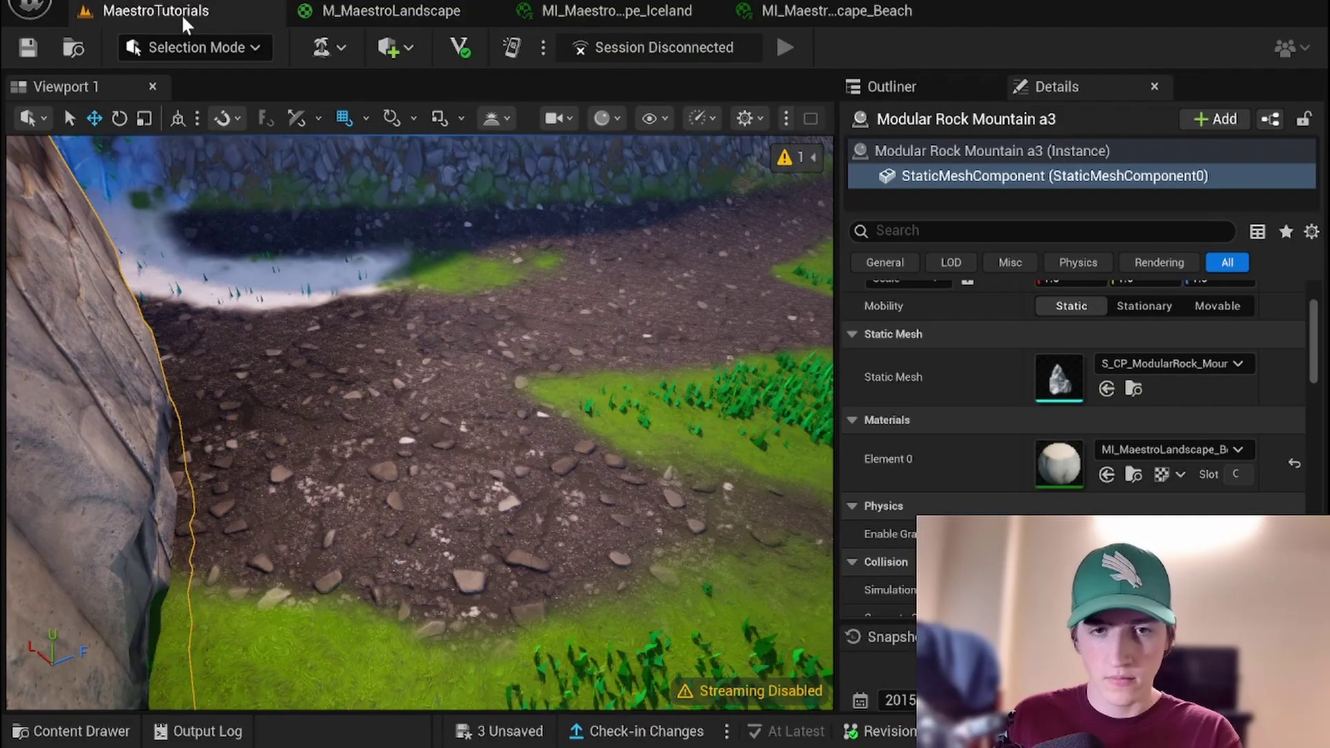
key("f")
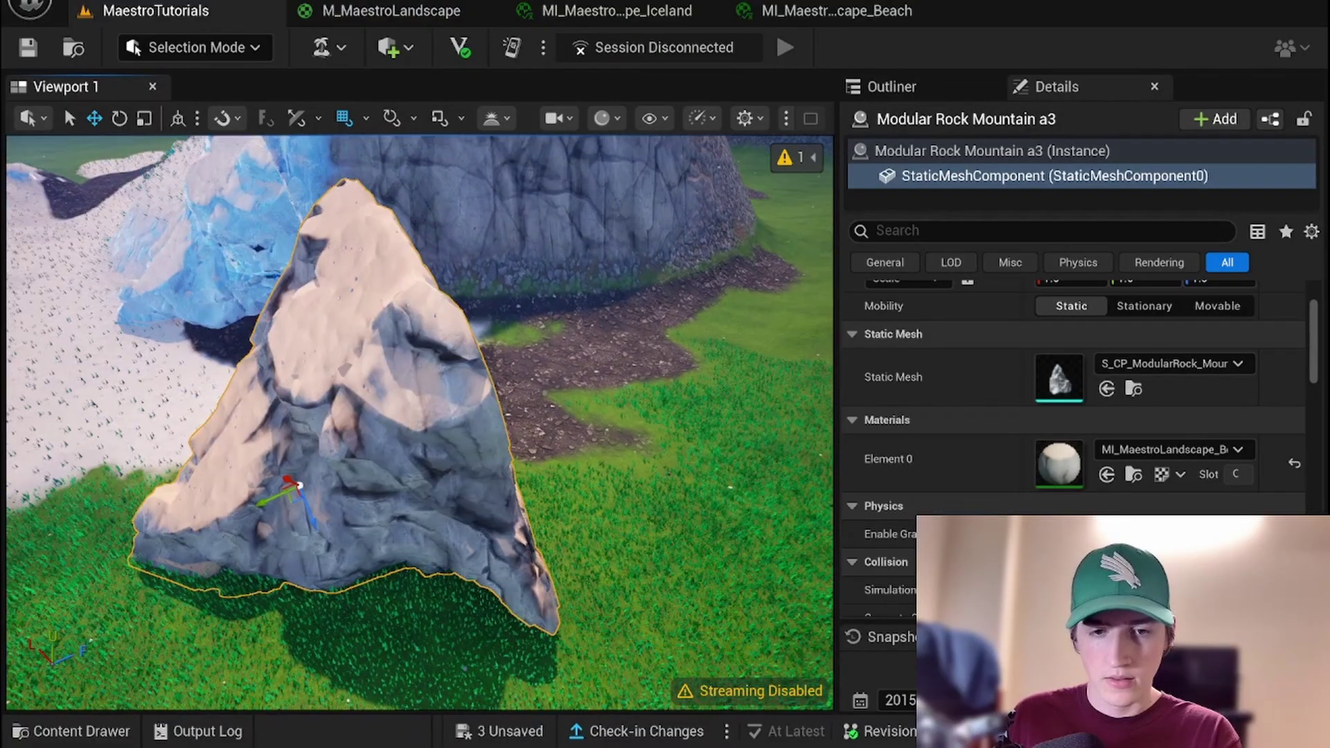
right_click_drag(420, 423, 415, 394)
key("w")
key("d")
key("w")
key("s")
key("w")
key("d")
right_click_drag(424, 331, 357, 416)
key("s")
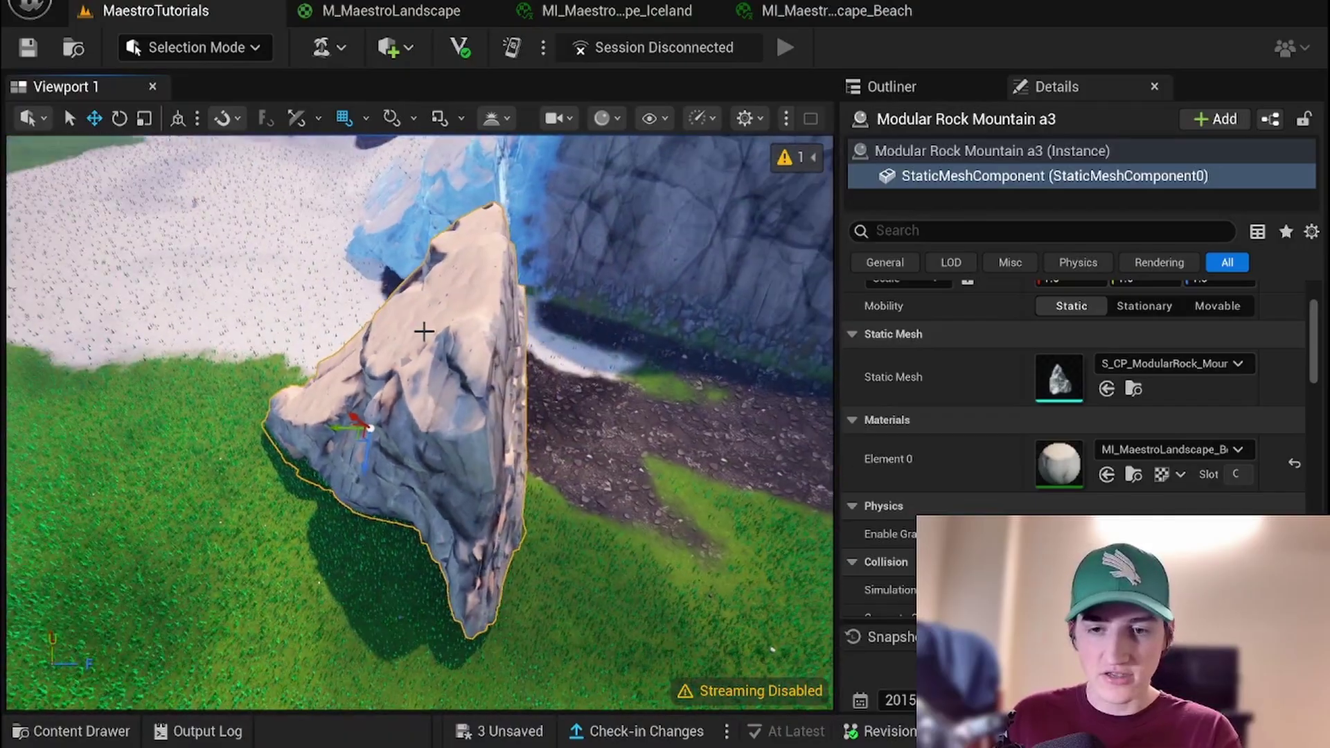
Rotate the Modular Rock Mountain about half a turn horizontally above the grass and view its material from above
right_click_drag(457, 354, 457, 354)
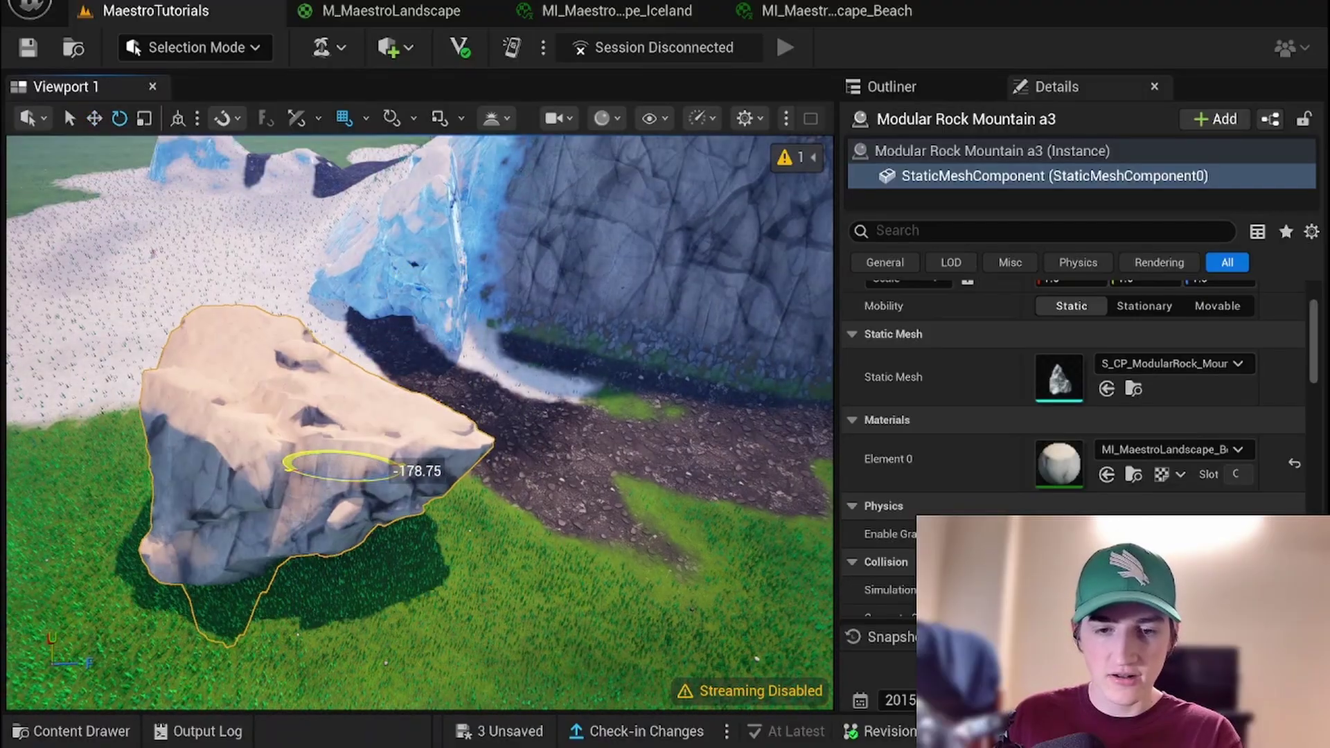
right_click_drag(413, 466, 312, 533)
key("w")
key("s")
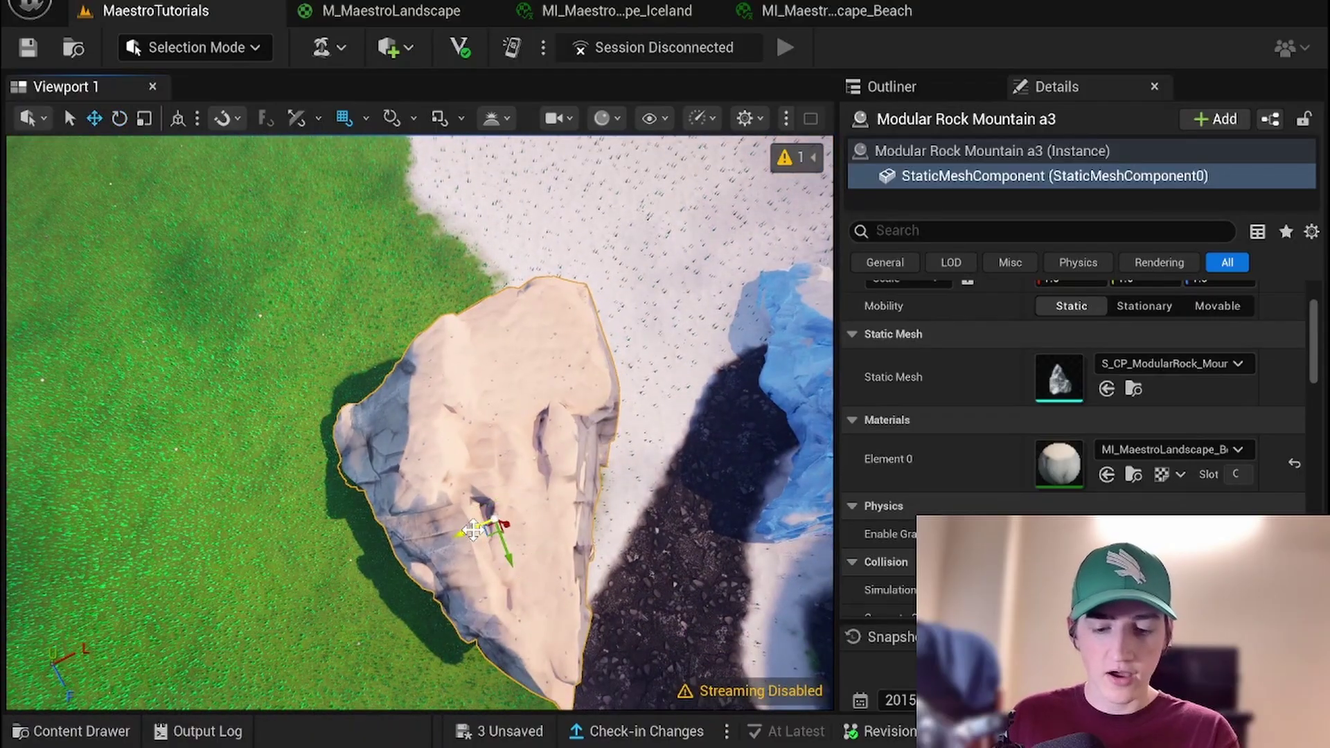
Duplicate the Modular Rock Mountain's mesh and move the copy beside the original on the grass
left_click(893, 150)
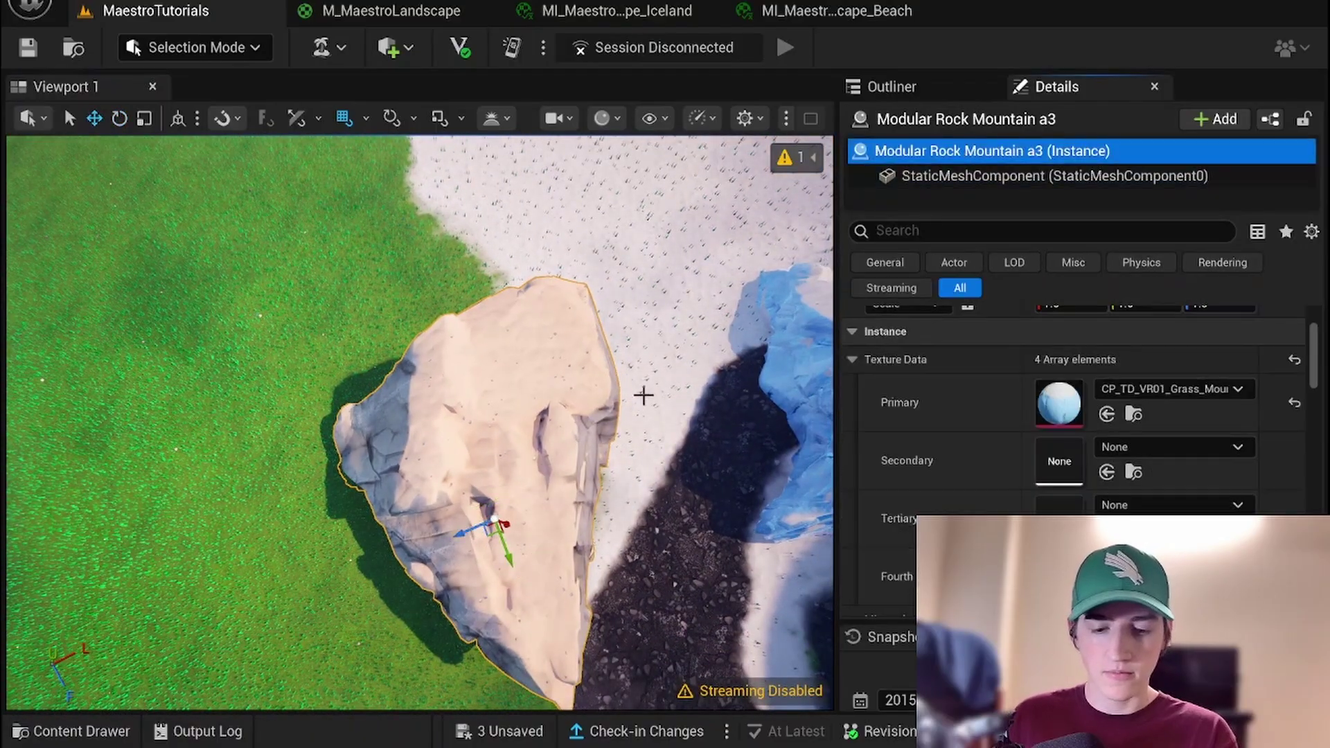
key("ctrl+d")
left_click_drag(464, 532, 342, 555)
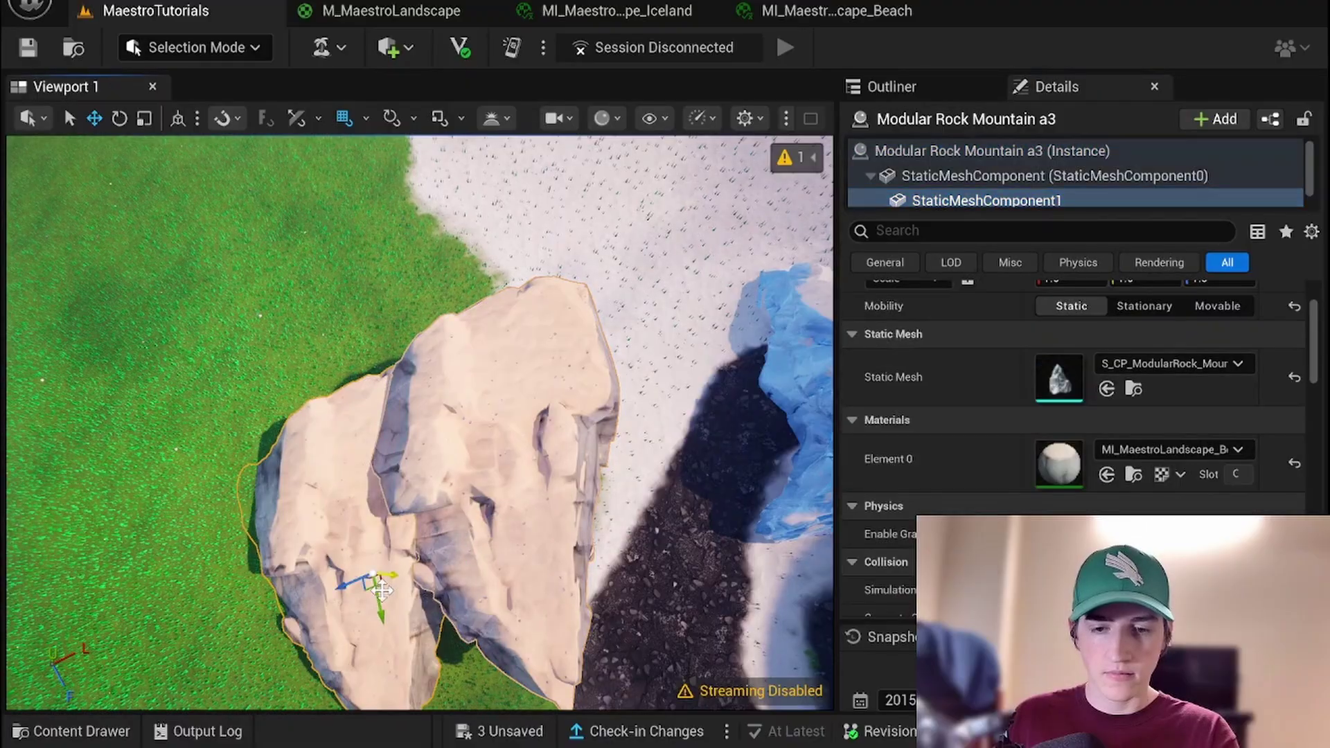
Rescale the duplicated rock mesh along one axis and shift it against the original rock
right_click_drag(390, 545, 315, 544)
key("r")
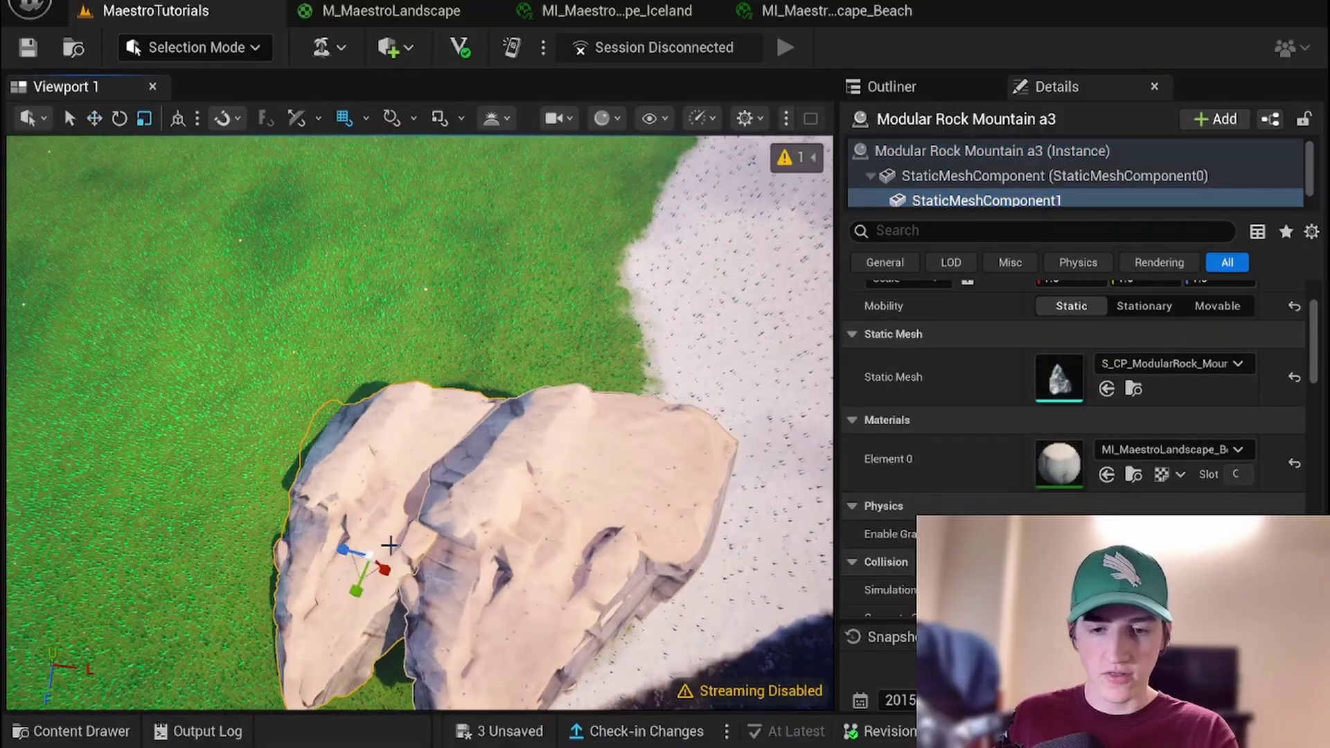
left_click_drag(408, 568, 392, 564)
key("w")
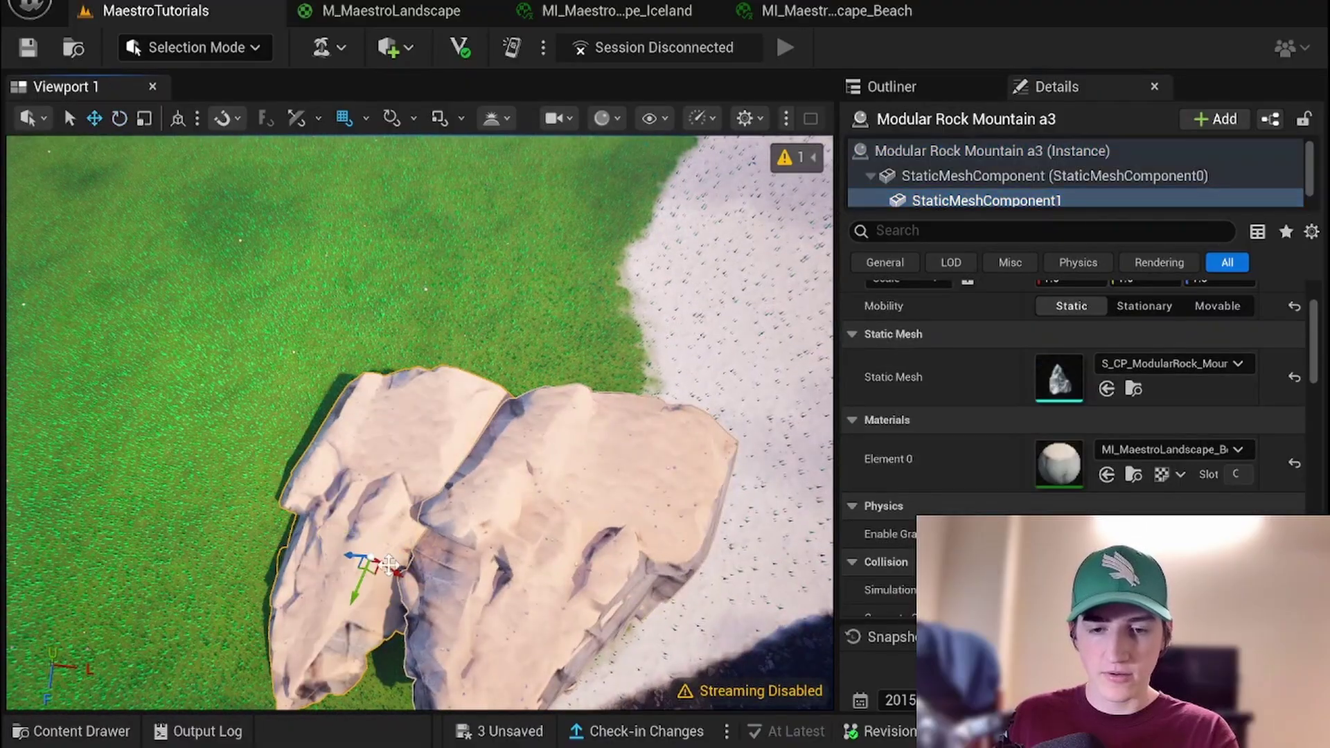
left_click_drag(351, 555, 379, 556)
right_click_drag(418, 535, 159, 450)
right_click_drag(617, 479, 617, 480)
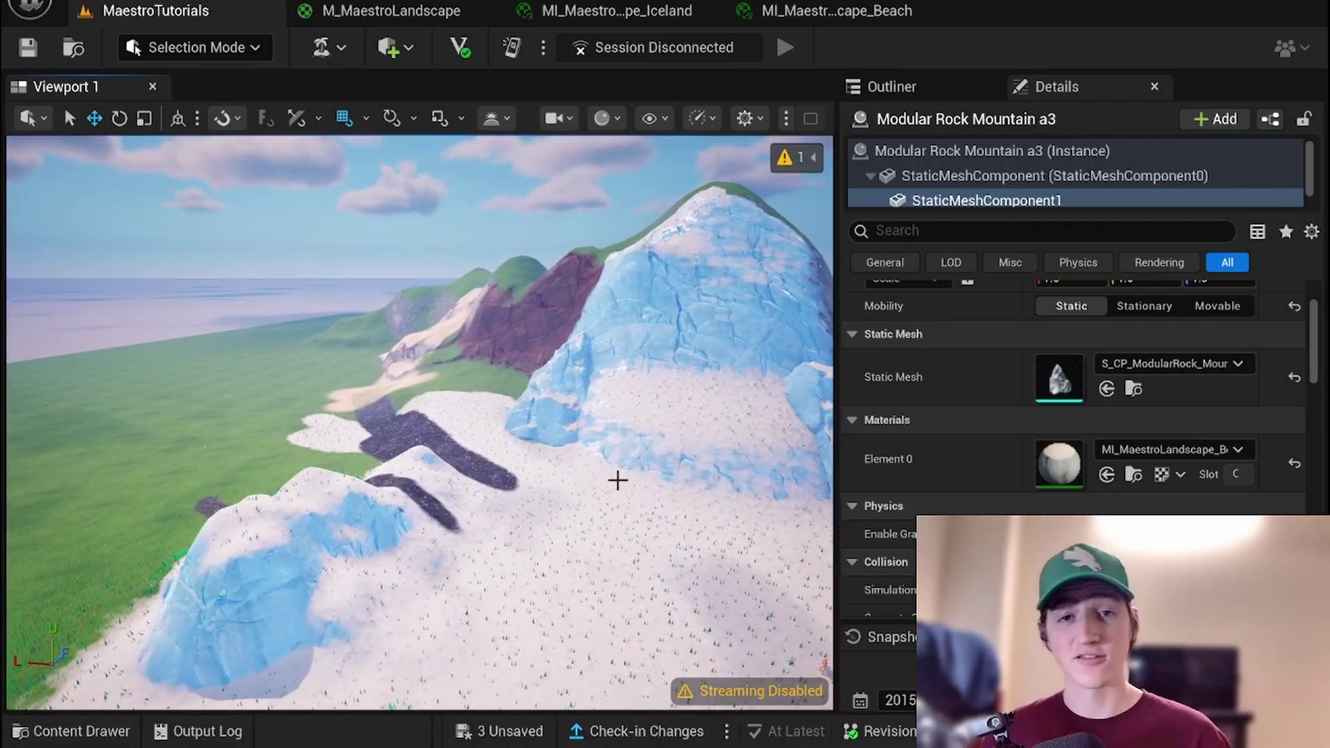